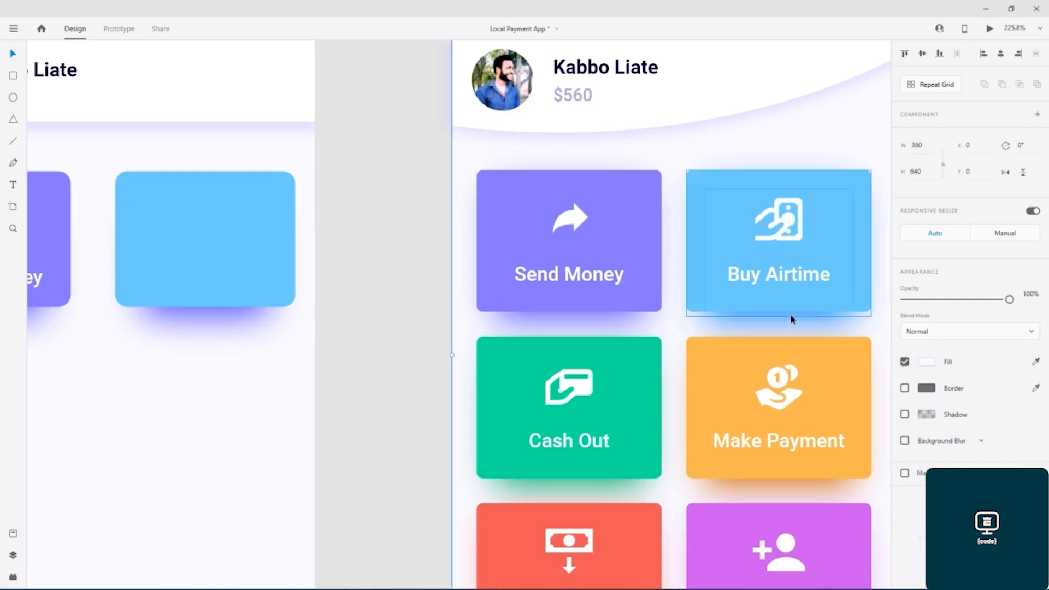
Step: Copy the hex fill colour of the blurred shape behind the Buy Airtime card and save it as a swatch
double_click(792, 318)
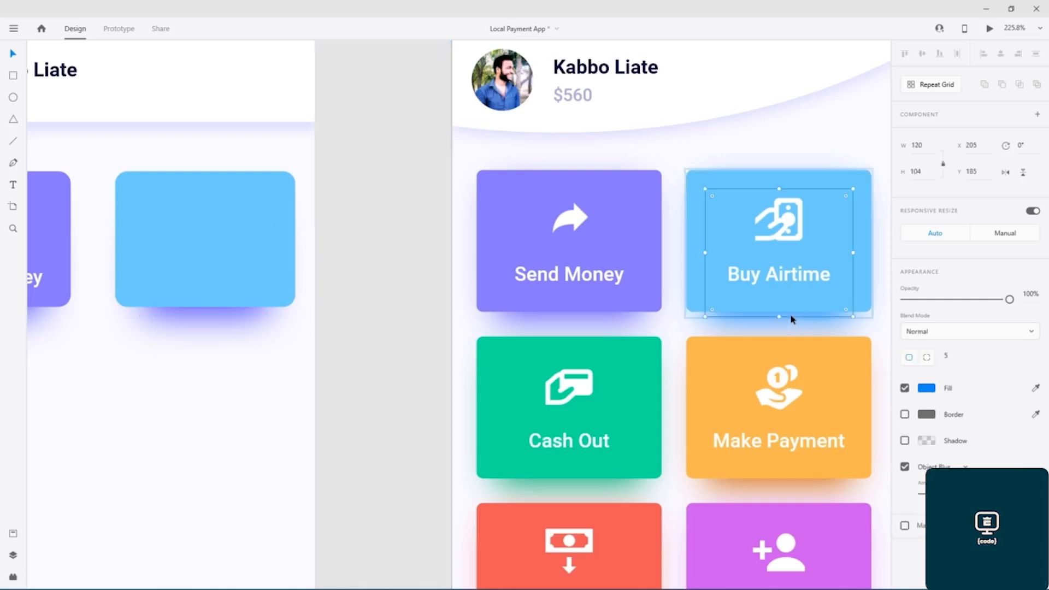
click(932, 389)
key(ctrl+c)
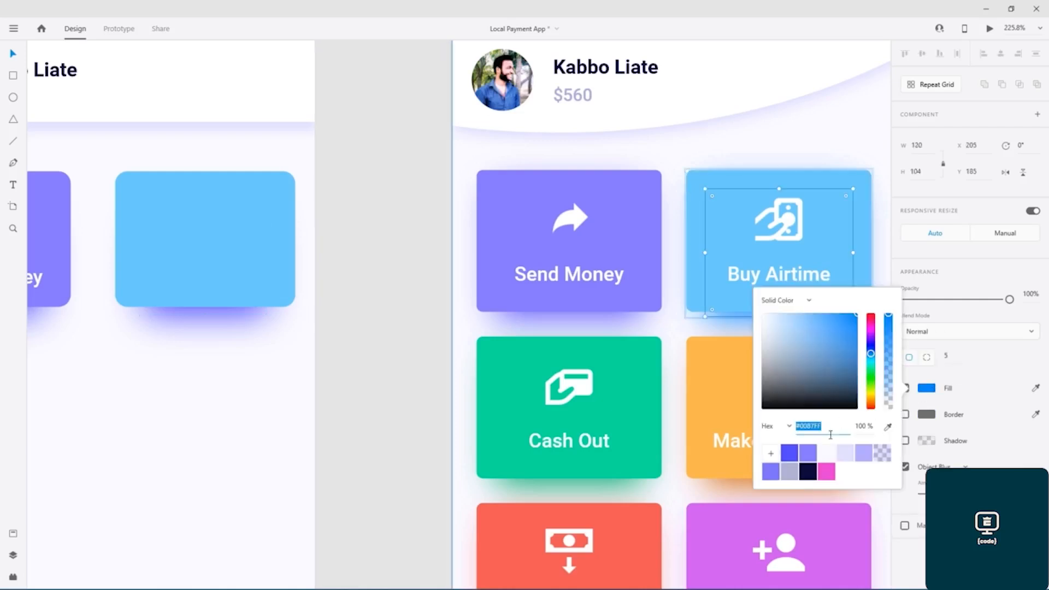
click(770, 453)
click(788, 458)
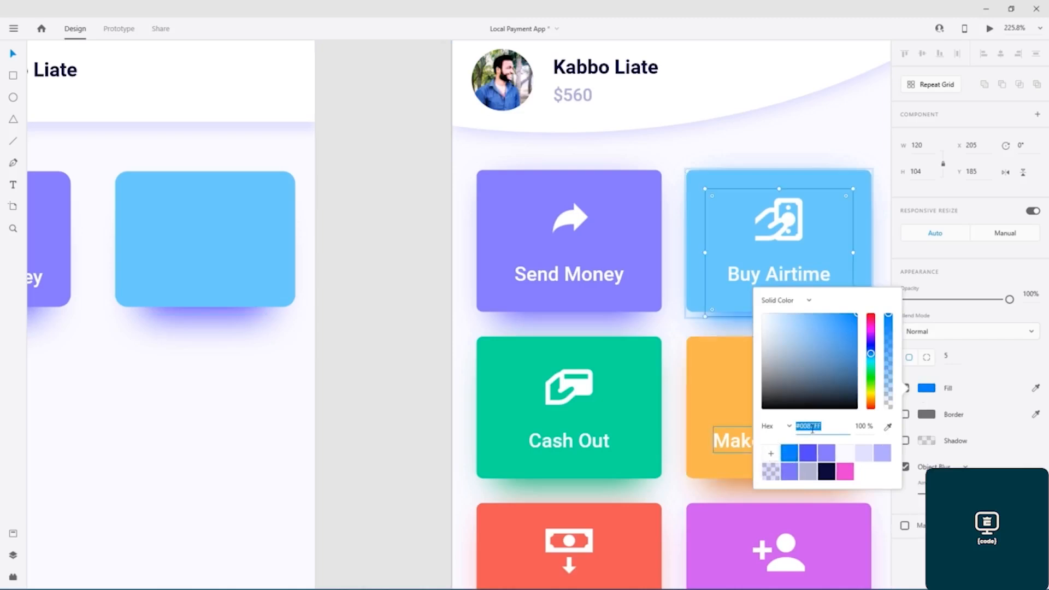
Step: Set the fill of the blurred glow shape beneath the blank blue card to #0087FF
click(215, 351)
click(213, 314)
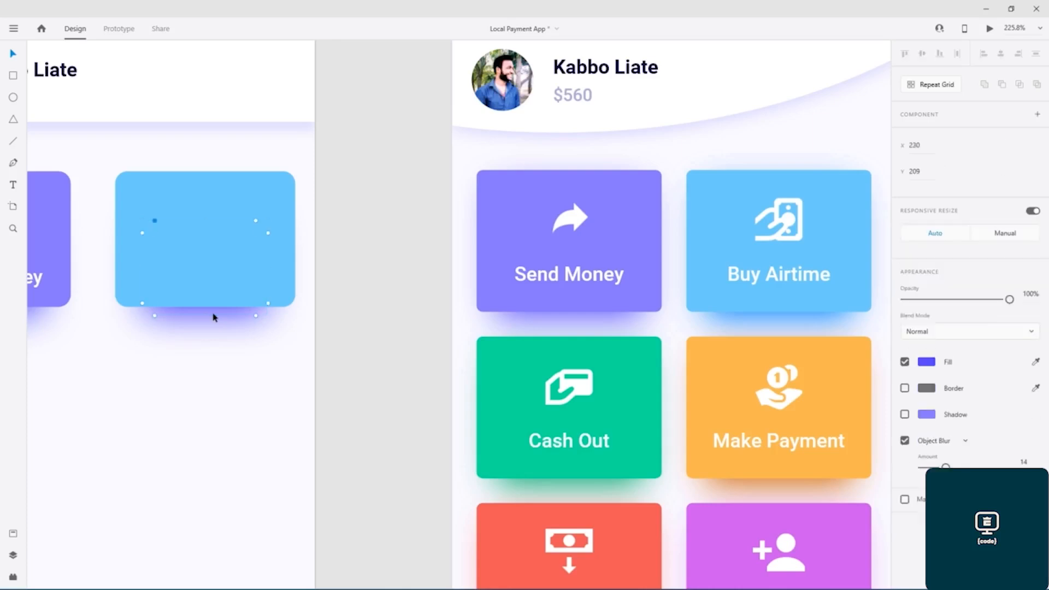
click(928, 363)
click(823, 400)
key(ctrl+v)
key(Return)
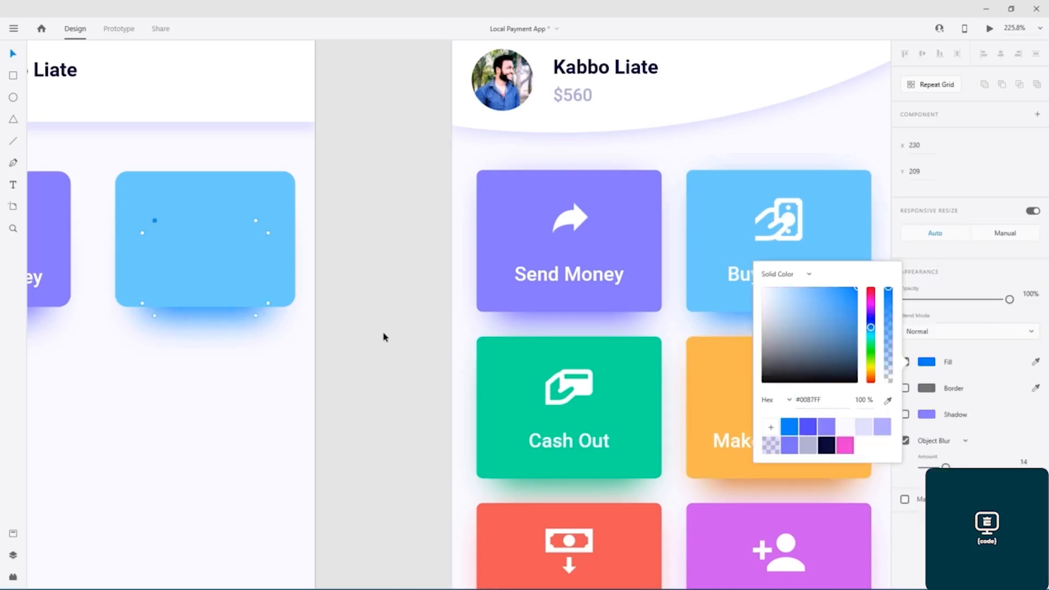
click(353, 283)
Step: Duplicate the blank blue card with its glow four times to complete a two-column, three-row card grid on the SignUp – 1 artboard
drag(353, 283, 560, 279)
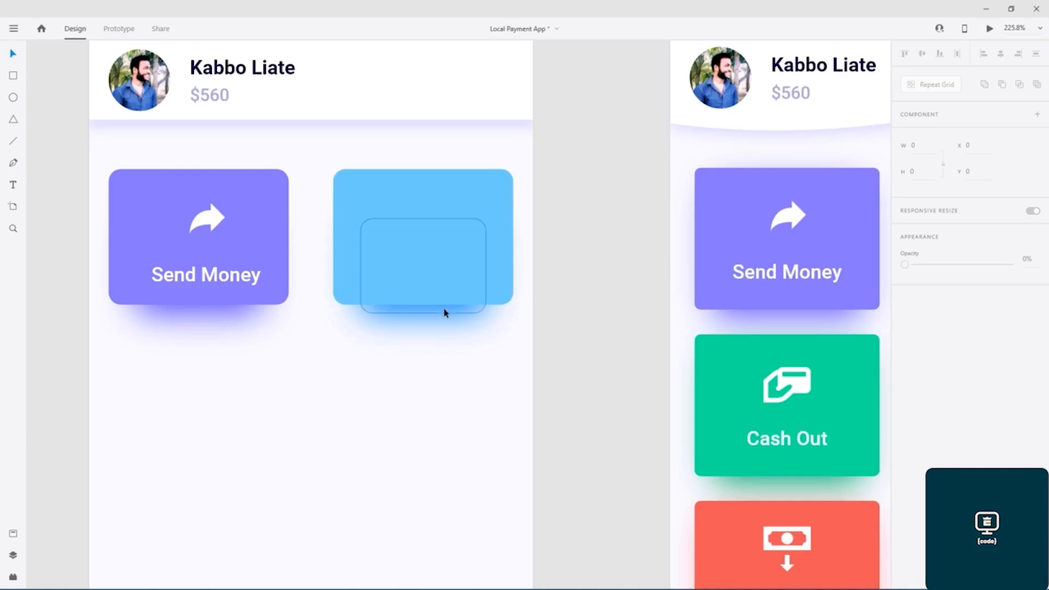
click(445, 310)
shift+click(438, 250)
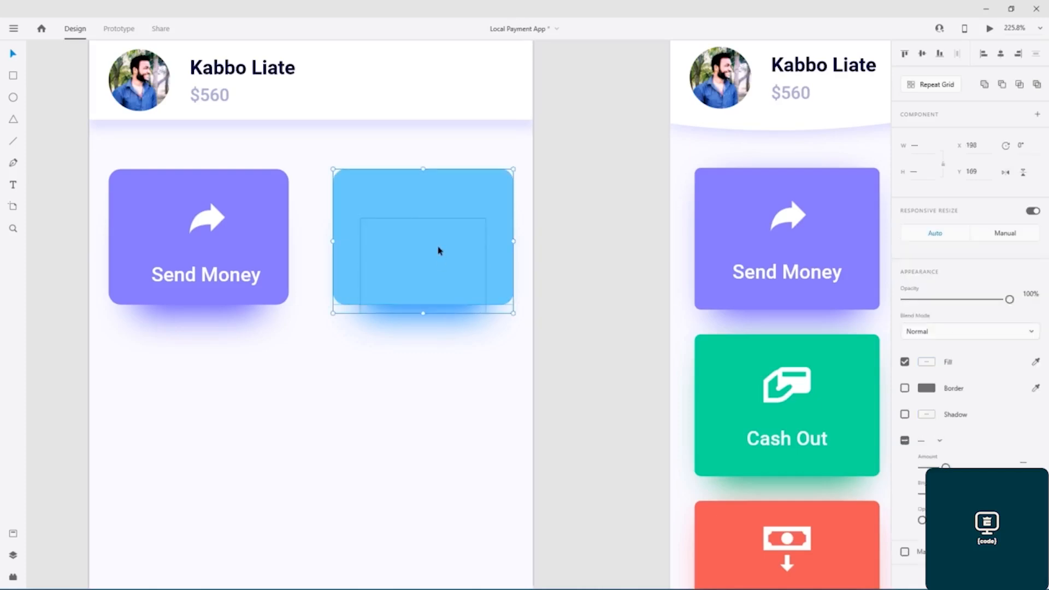
scroll(540, 302, down, 5)
drag(568, 314, 470, 292)
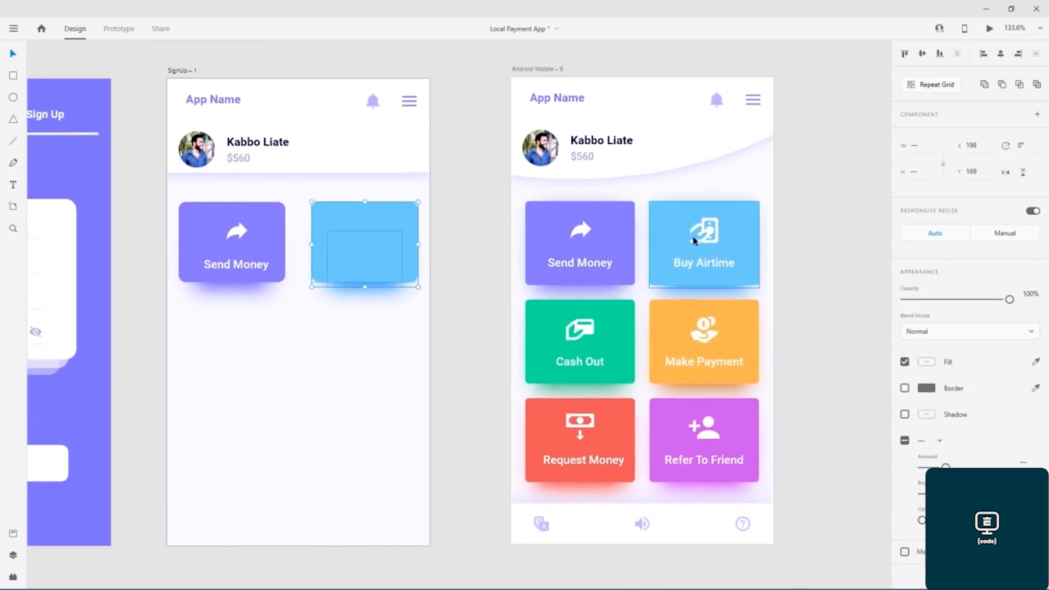
drag(375, 258, 361, 469)
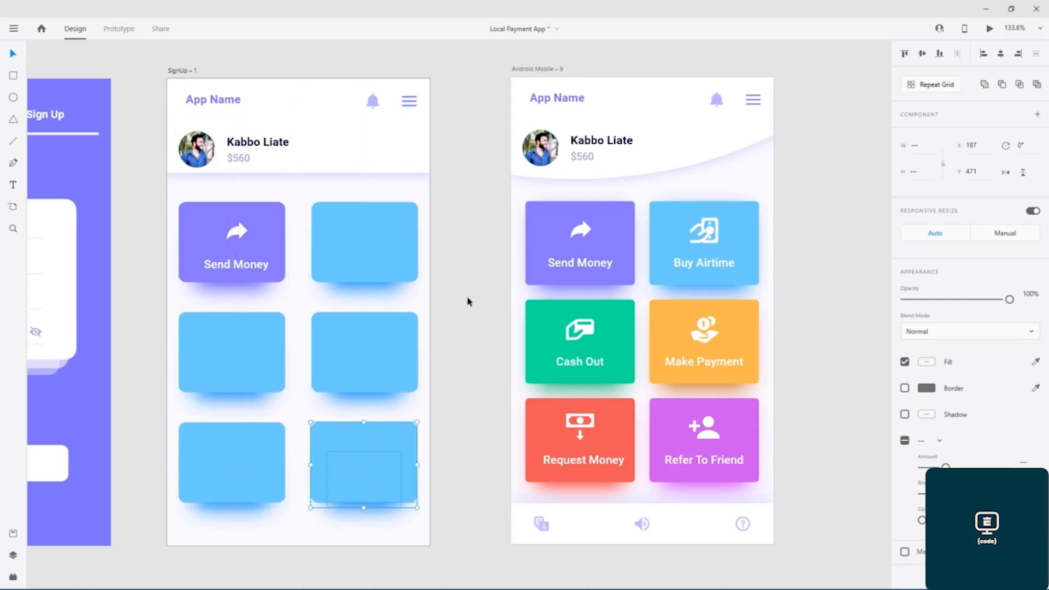
click(468, 299)
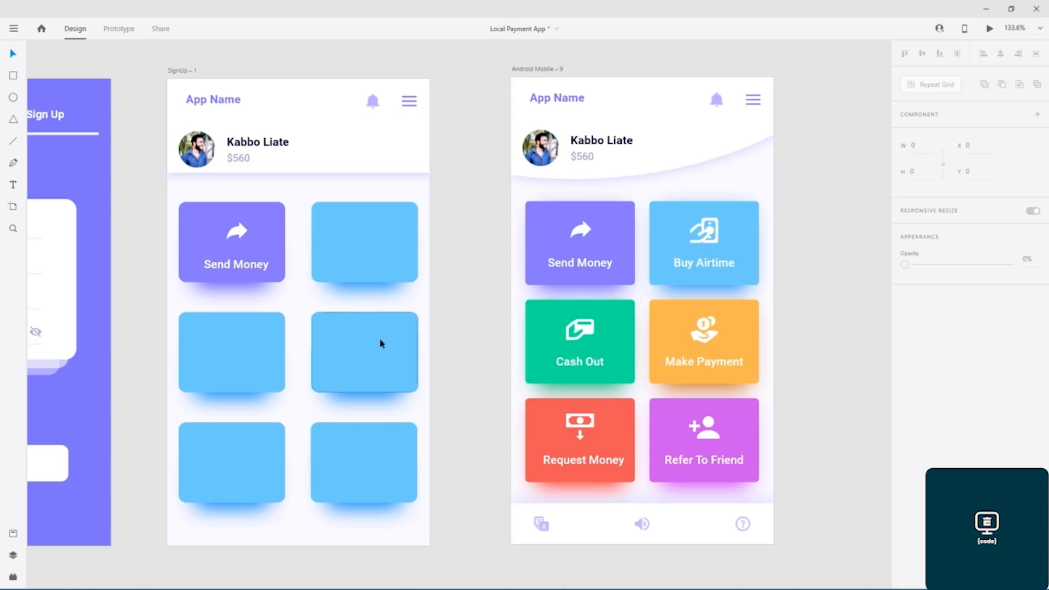
Step: Copy the Make Payment card's fill colour #FEB84F onto the blank card in the second row, second column
click(747, 332)
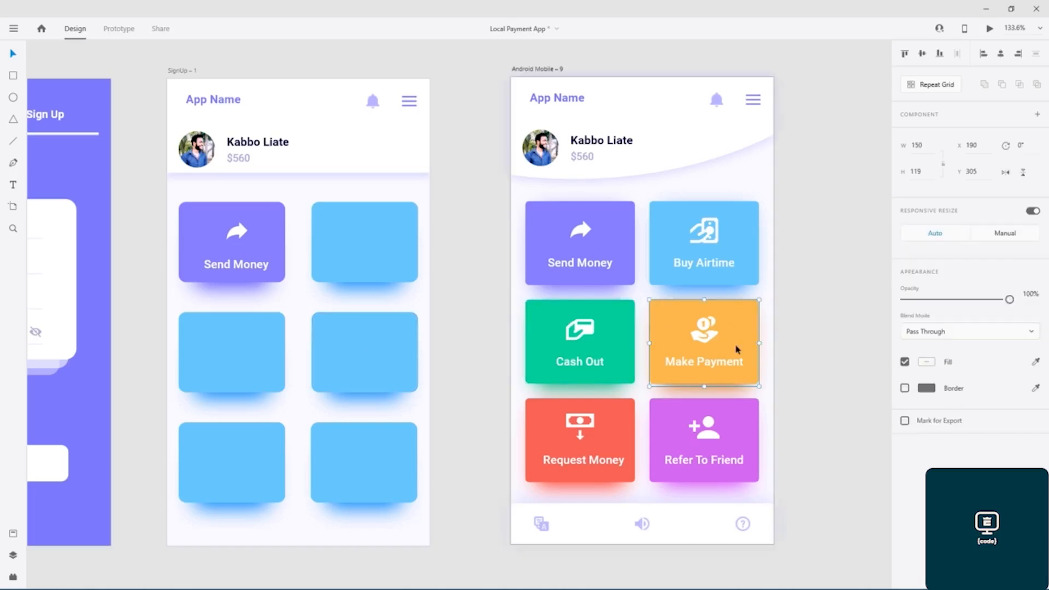
double_click(738, 334)
click(926, 387)
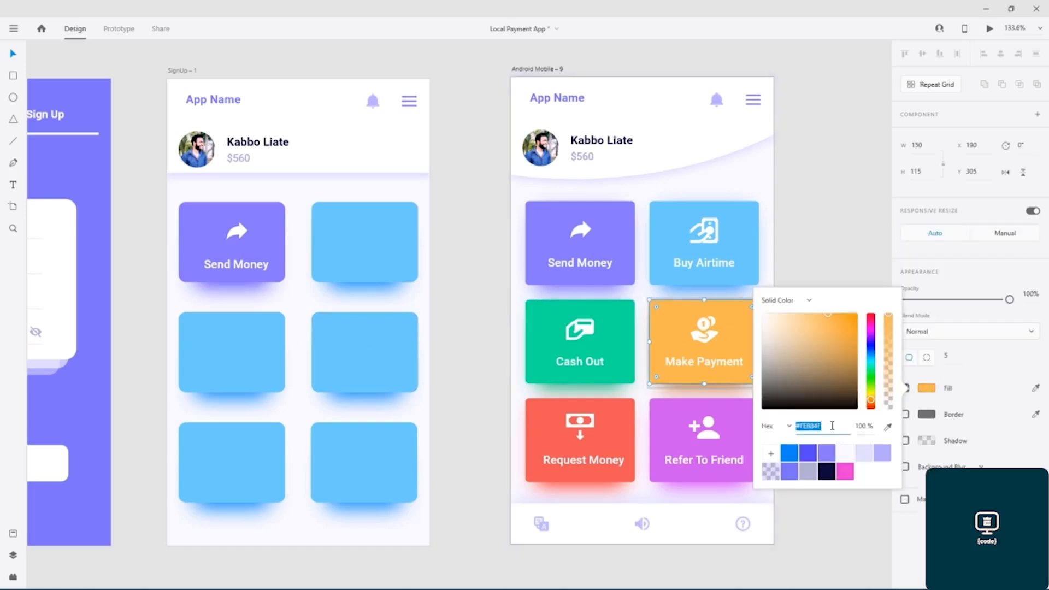
click(358, 353)
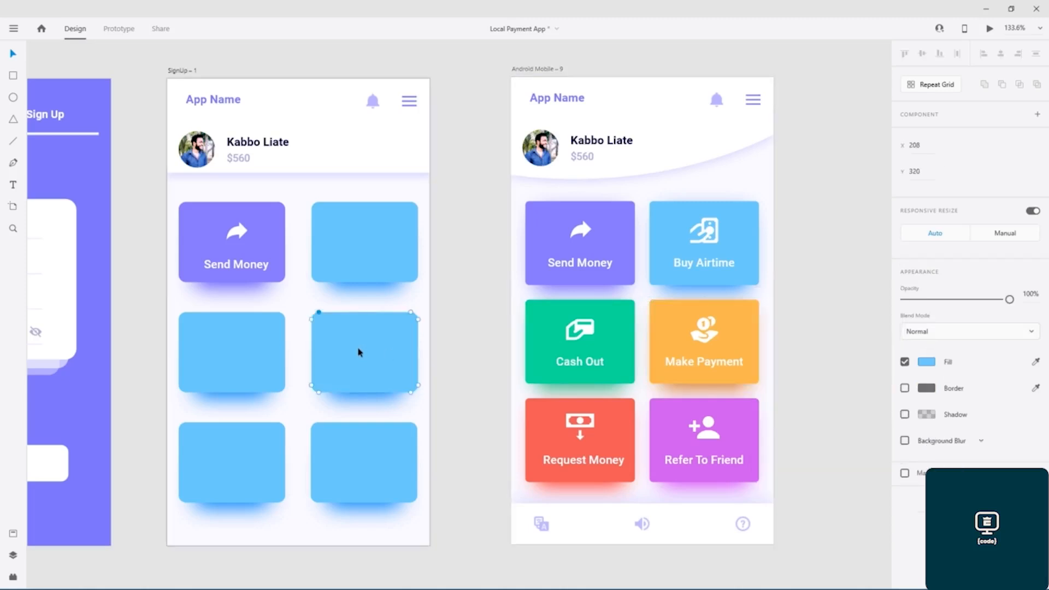
click(923, 365)
text(#FEB84F)
key(Return)
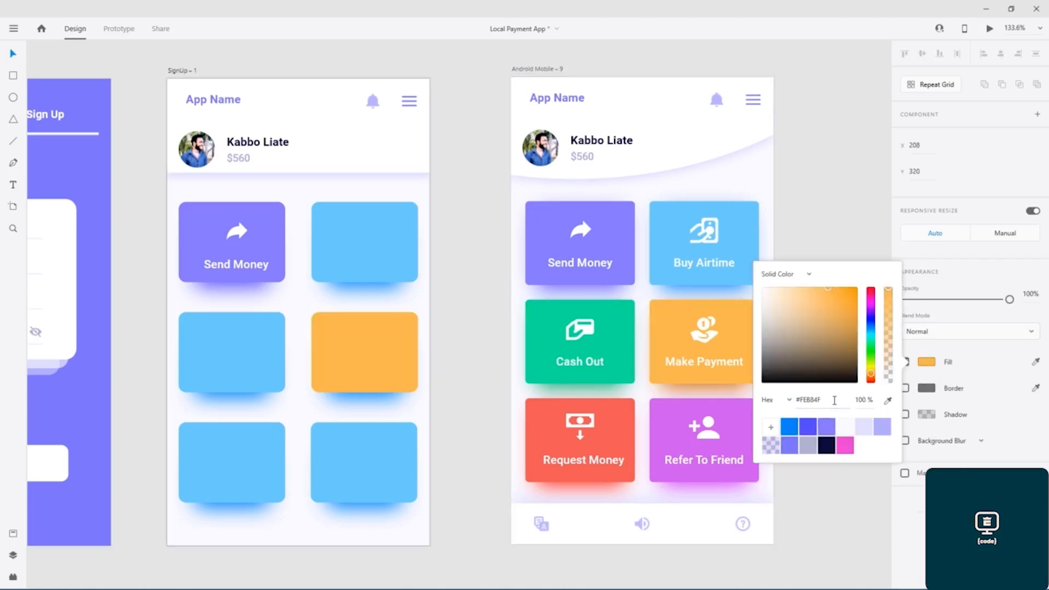
Step: Copy the Cash Out card's fill colour #0AE299 onto the blank card in the second row, first column
click(225, 331)
click(621, 342)
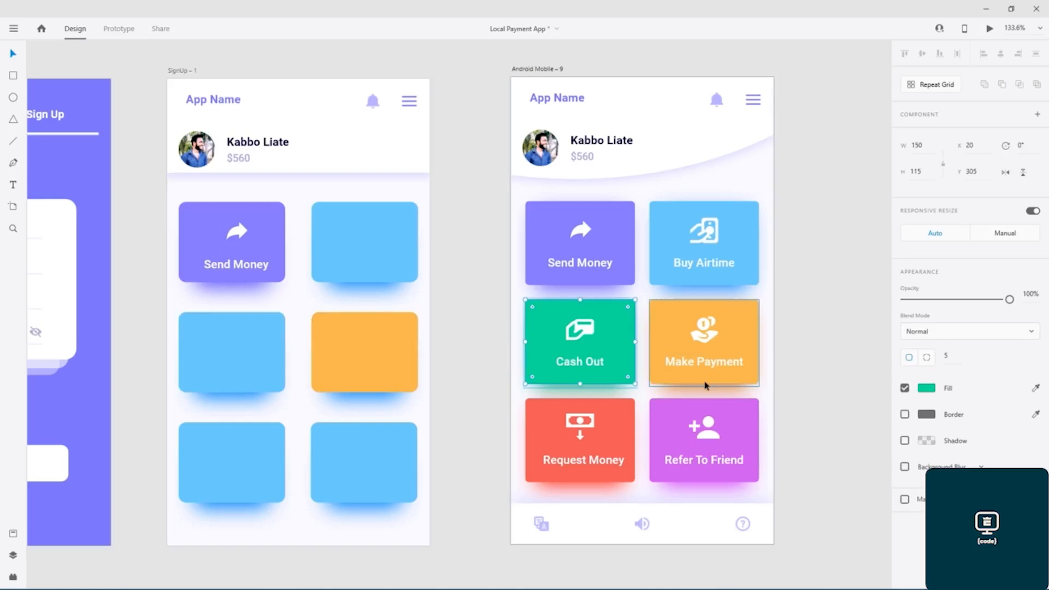
click(926, 388)
key(ctrl+c)
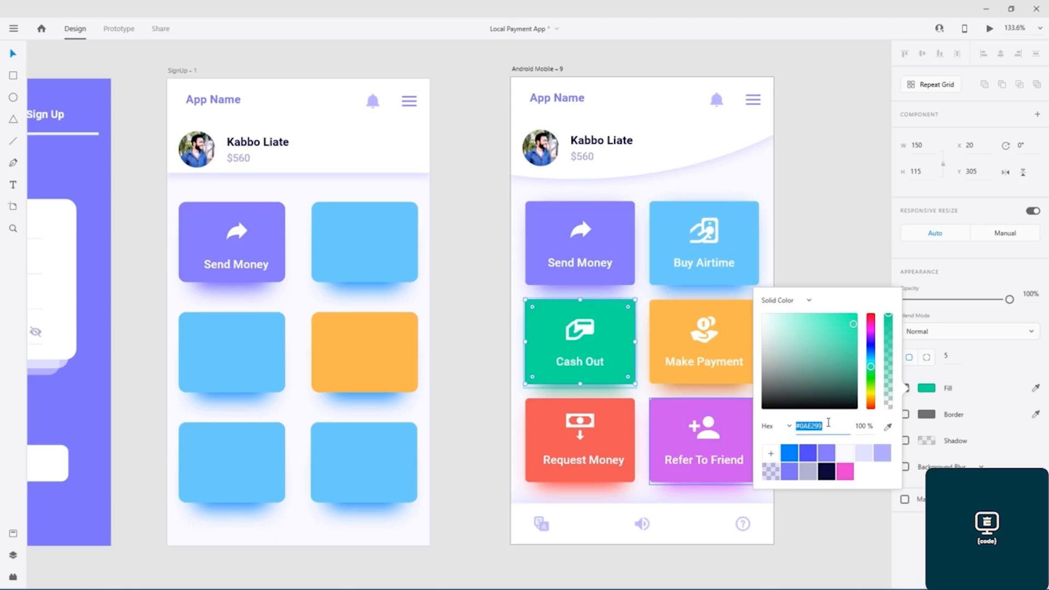
click(257, 351)
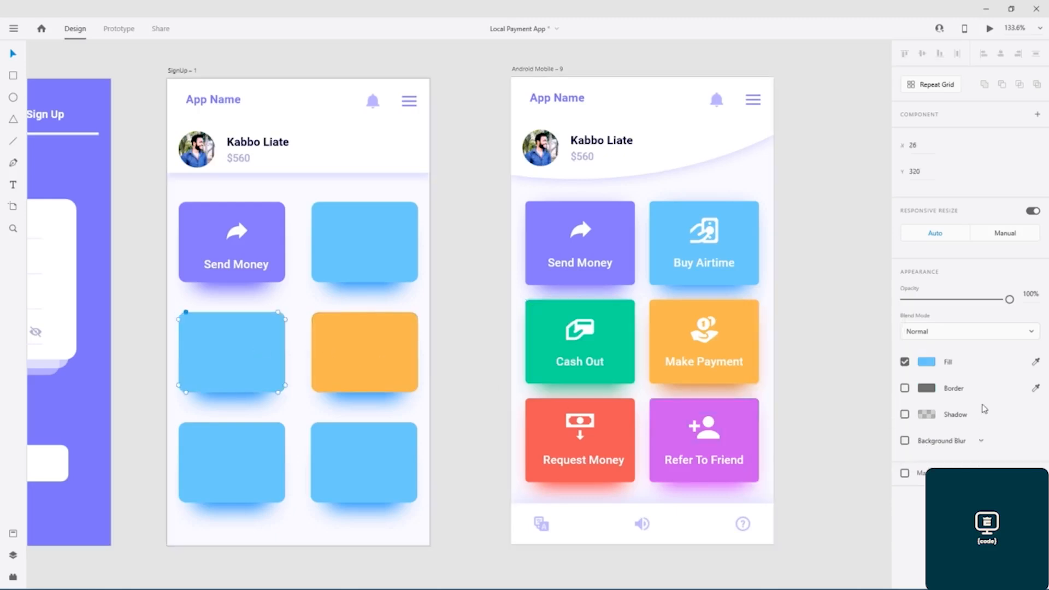
click(928, 362)
key(ctrl+v)
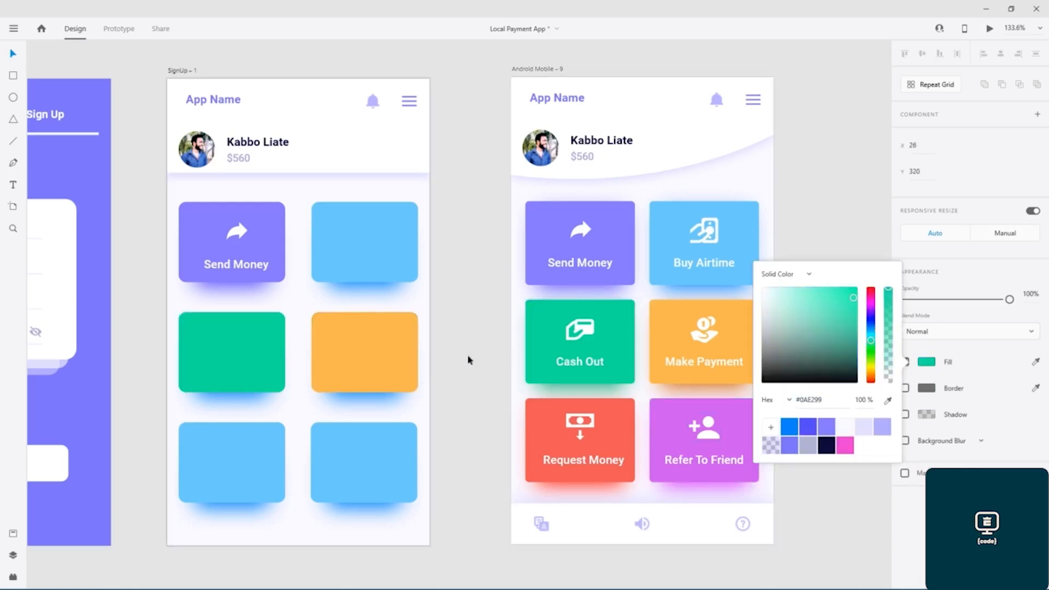
Step: Copy the Refer To Friend card's fill colour #CD57EF onto the blank card in the third row, second column
click(741, 429)
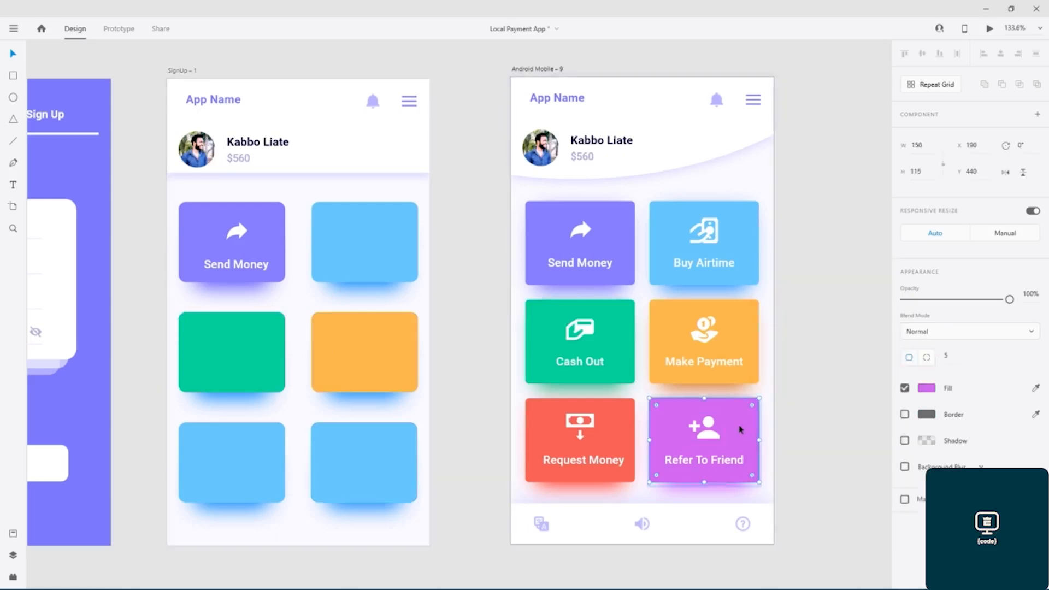
click(923, 389)
key(ctrl+c)
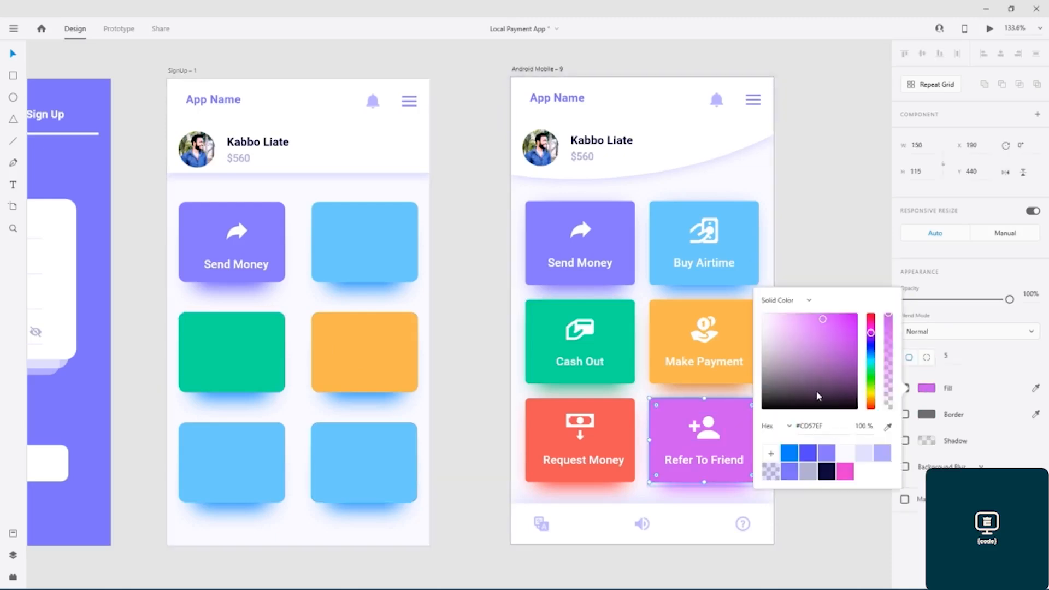
click(400, 473)
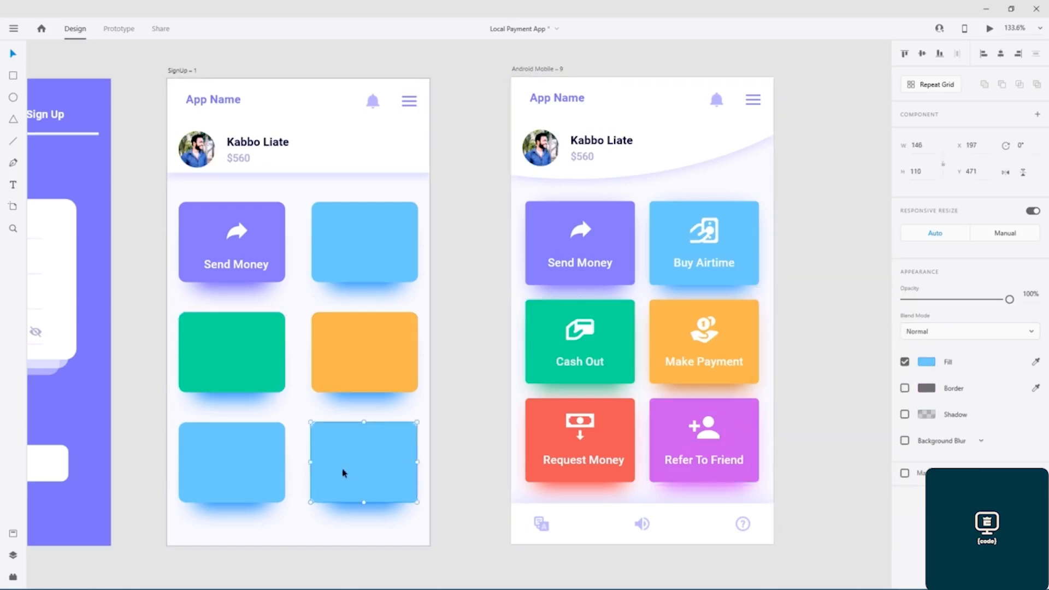
click(927, 364)
key(ctrl+v)
key(Return)
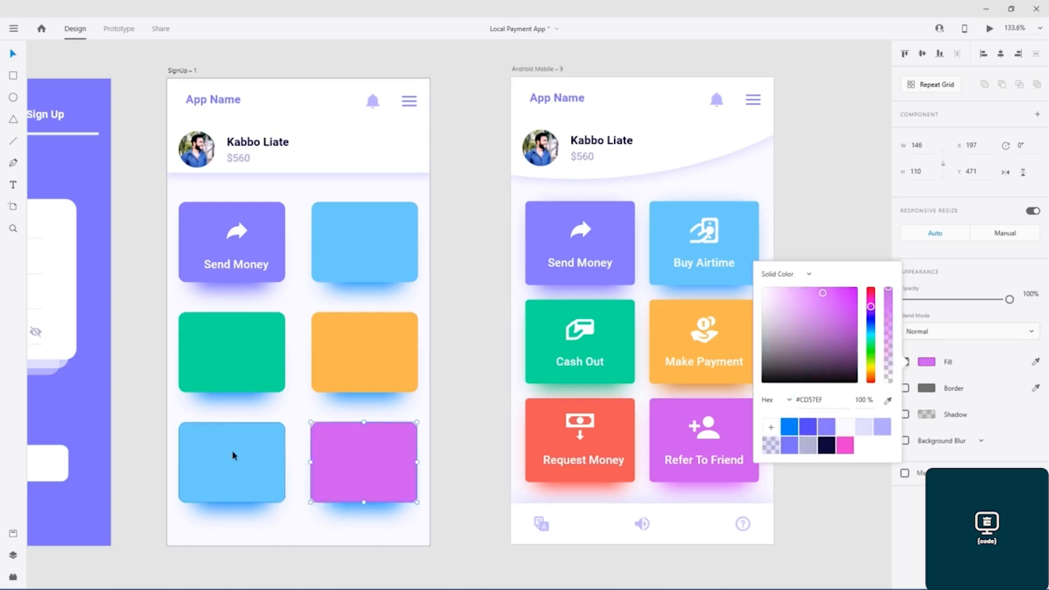
Step: Copy the Request Money card's red fill colour onto the blank card in the third row, first column
click(234, 456)
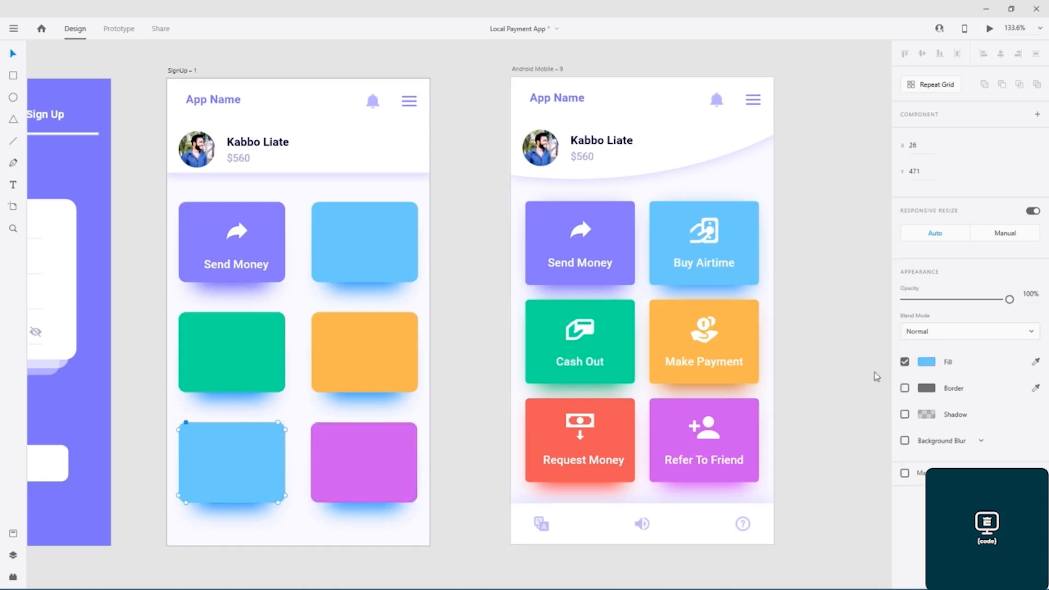
click(926, 363)
click(631, 433)
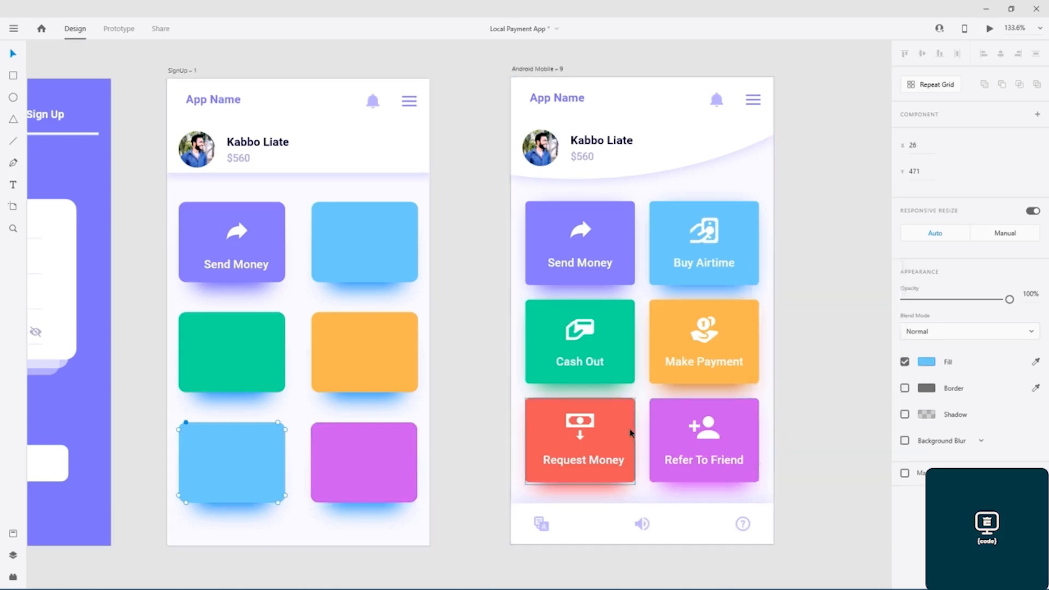
click(927, 389)
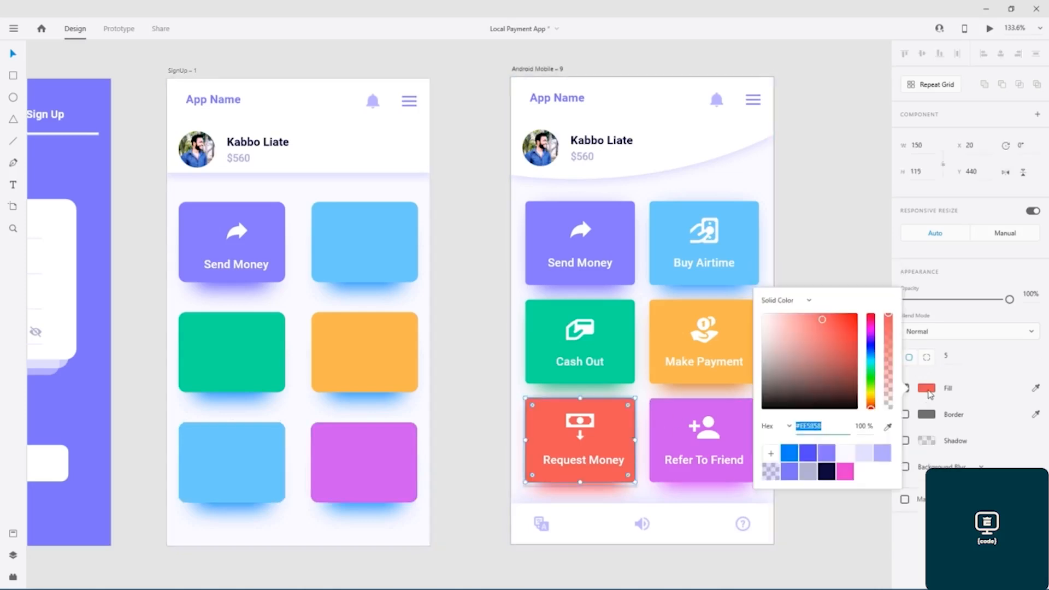
click(213, 452)
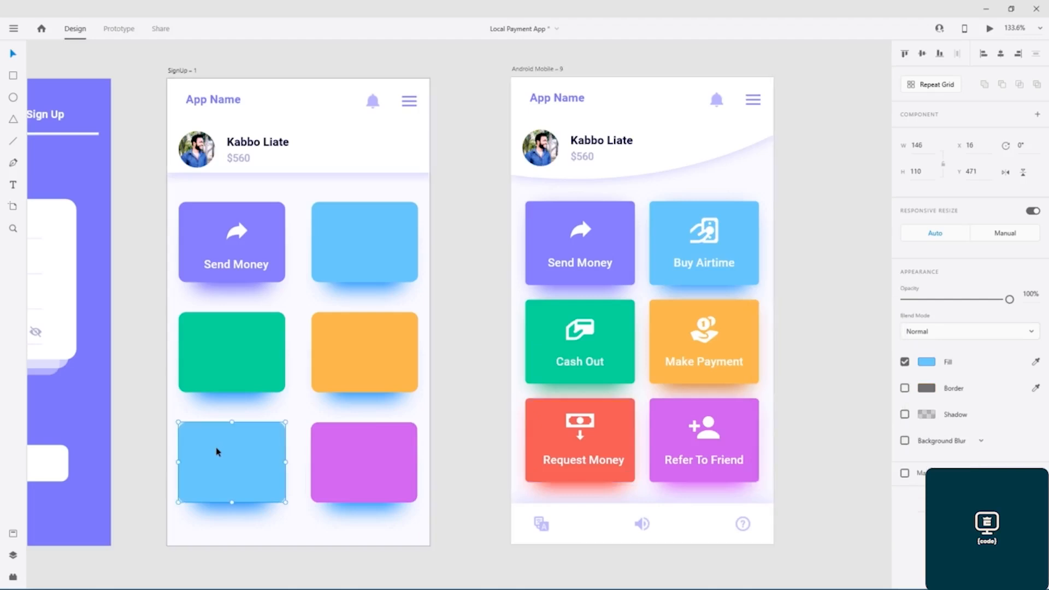
click(929, 363)
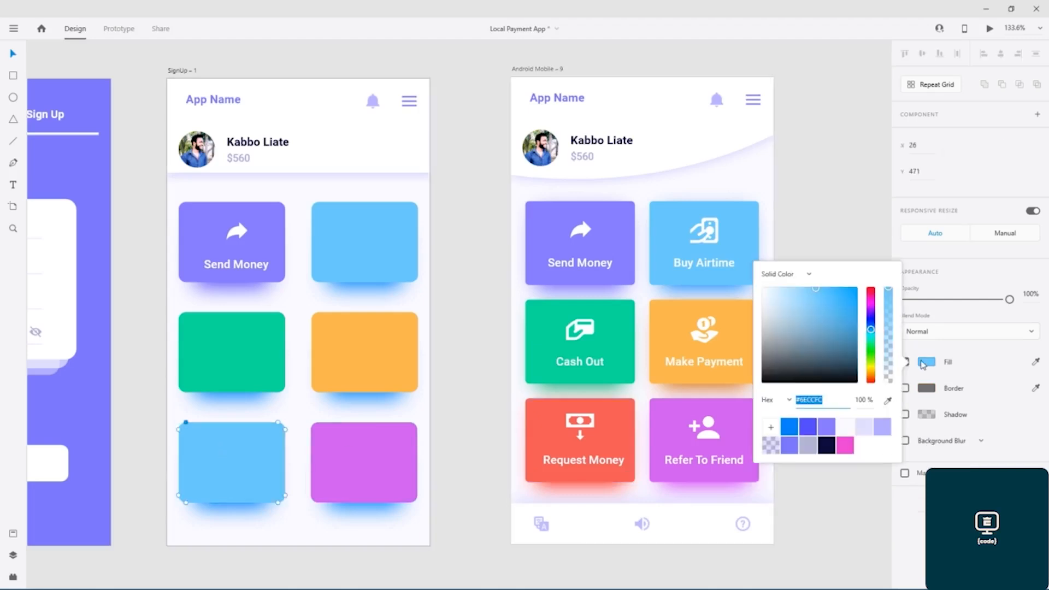
key(ctrl+v)
key(Return)
click(474, 358)
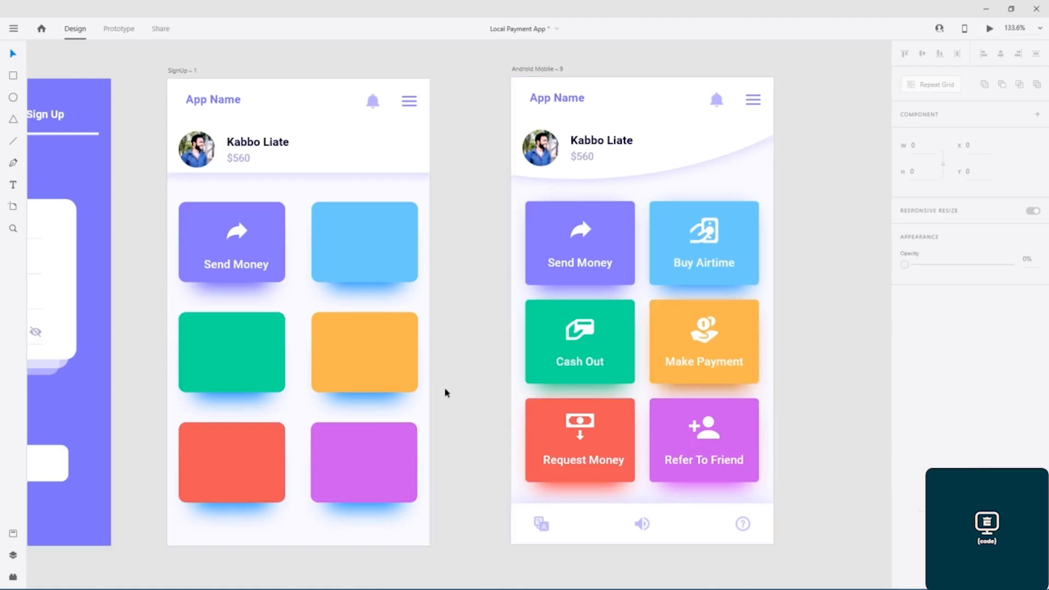
Step: Recolour the glow beneath the orange card by sampling the card's fill and shifting it to a deeper, more saturated orange
click(374, 400)
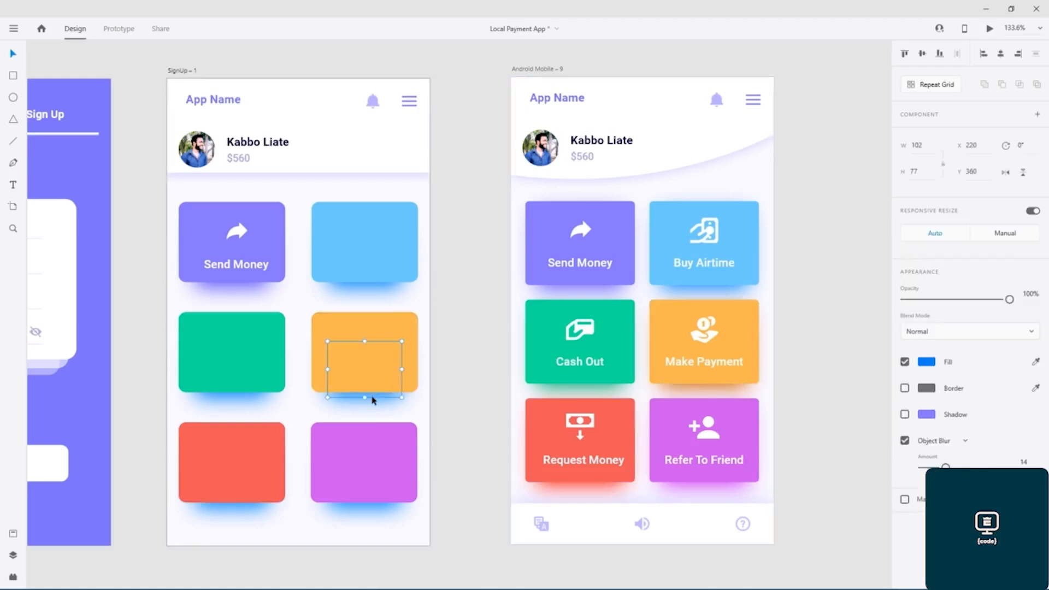
click(935, 363)
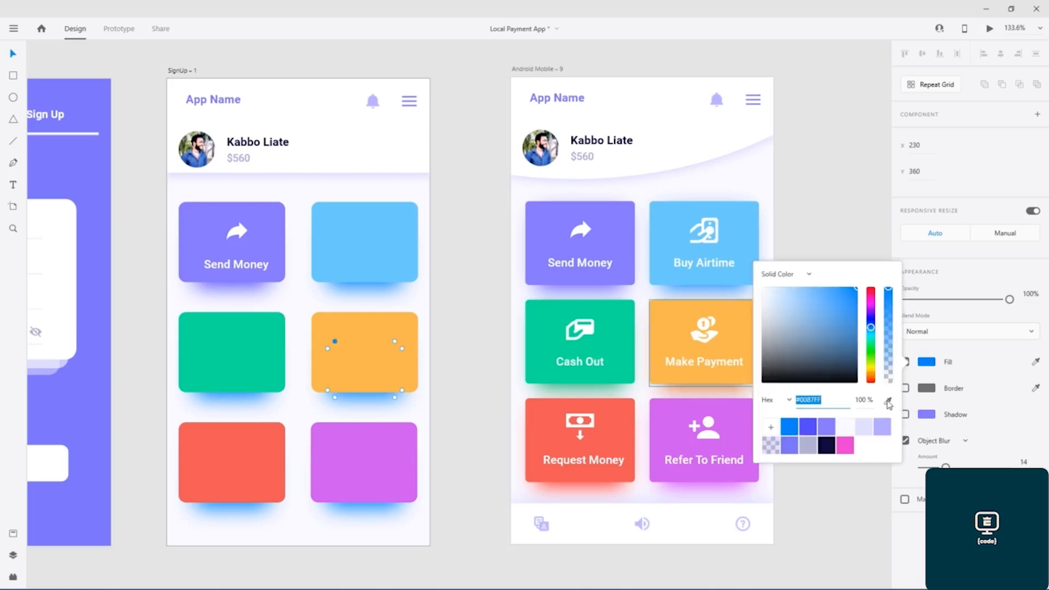
click(887, 400)
click(352, 336)
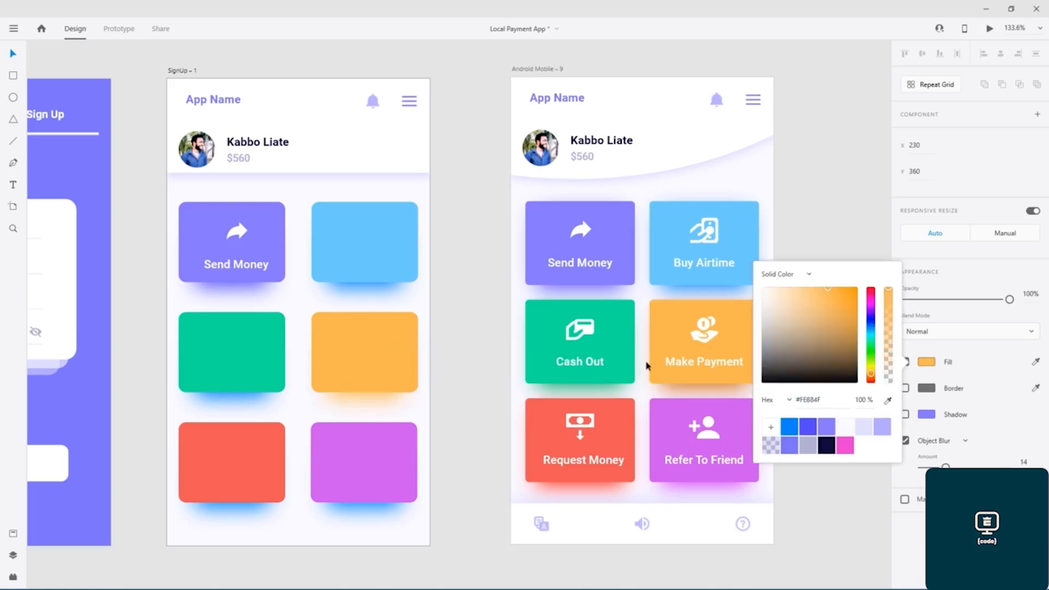
mouse_move(829, 286)
mouse_down()
mouse_move(854, 291)
mouse_move(843, 289)
mouse_up()
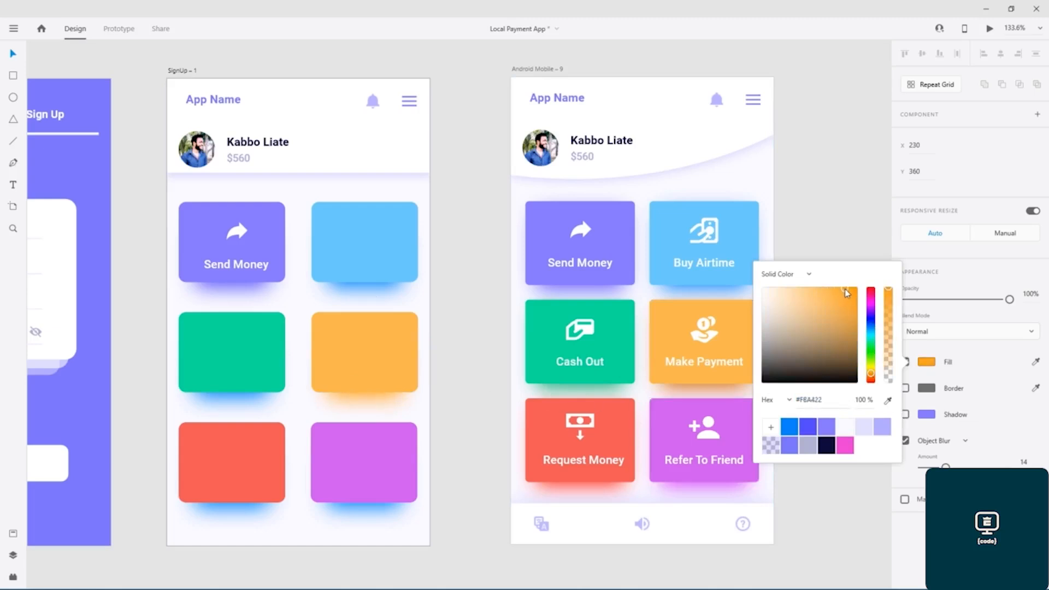
click(440, 357)
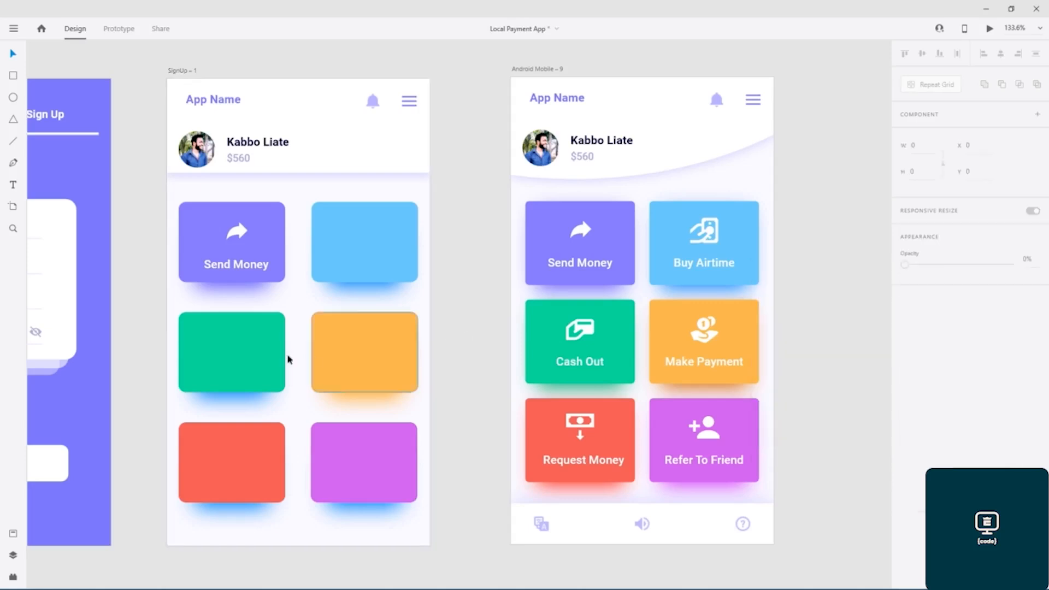
Step: Copy the green card's fill colour #0AE299 onto the glow beneath it
click(259, 362)
click(923, 365)
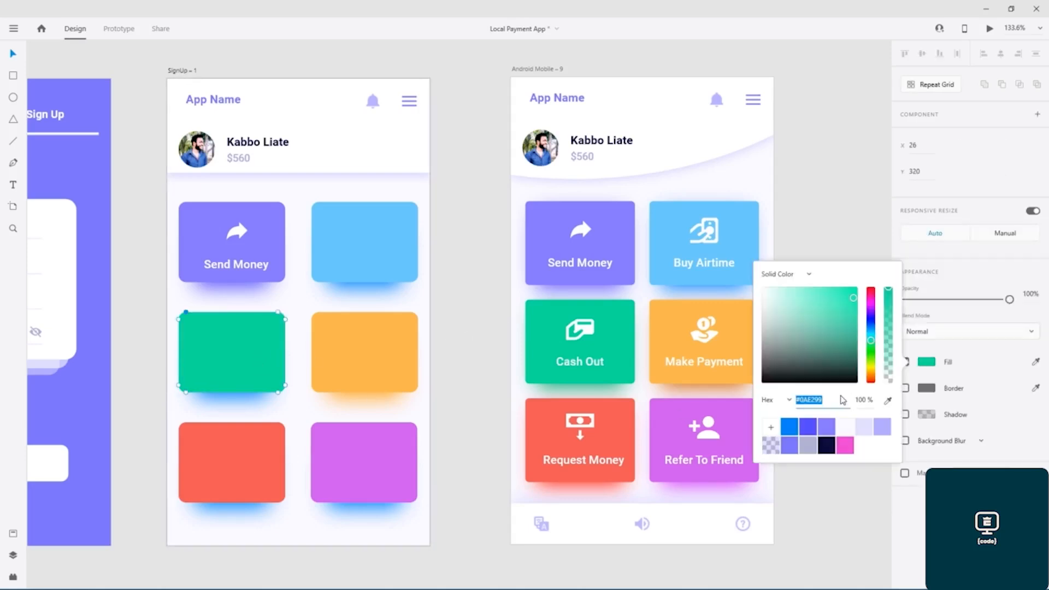
click(237, 398)
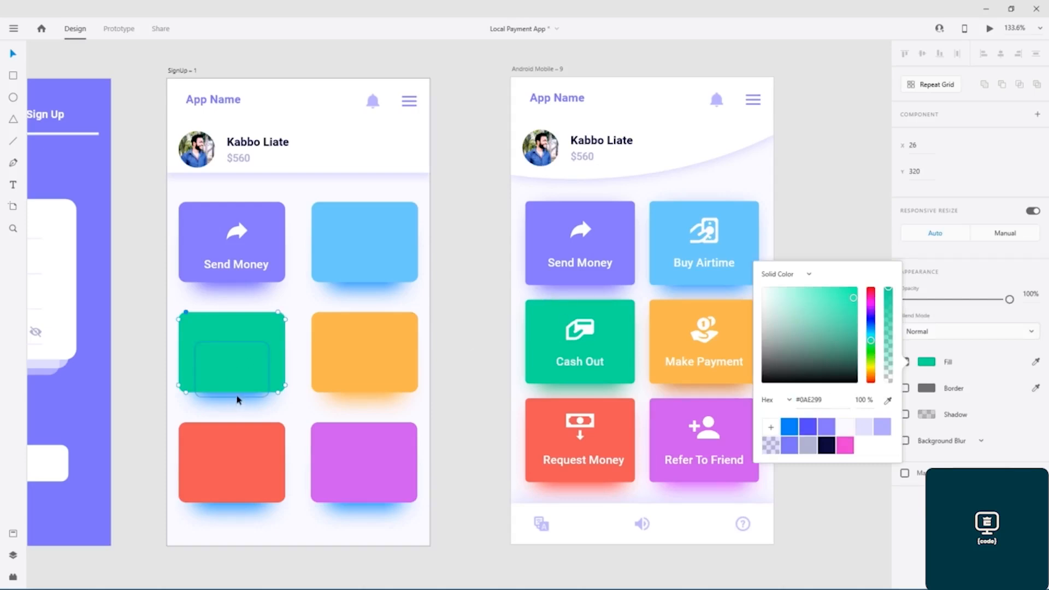
click(929, 363)
key(ctrl+v)
key(Return)
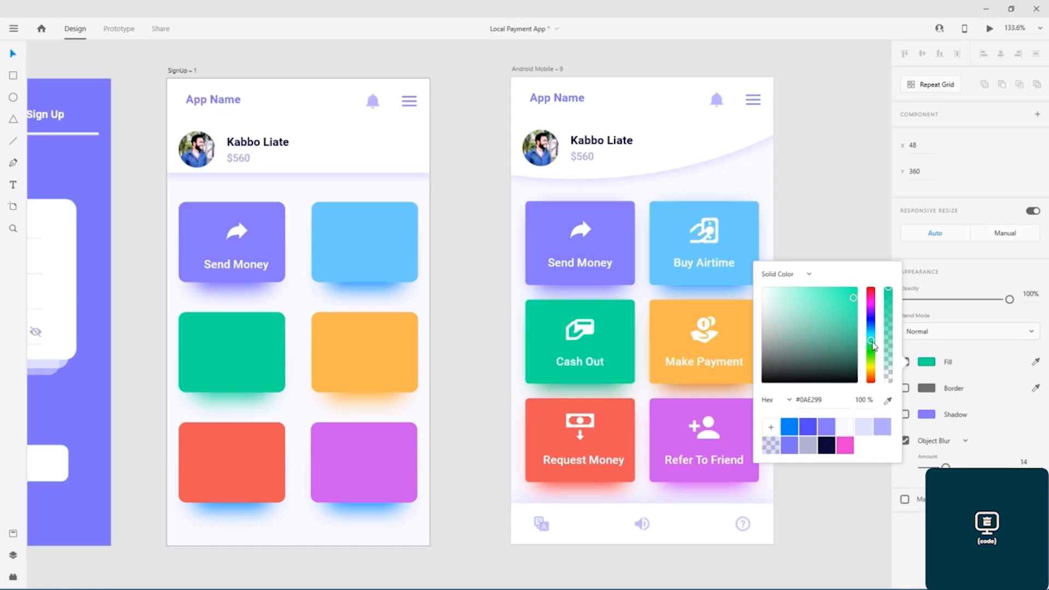
click(475, 404)
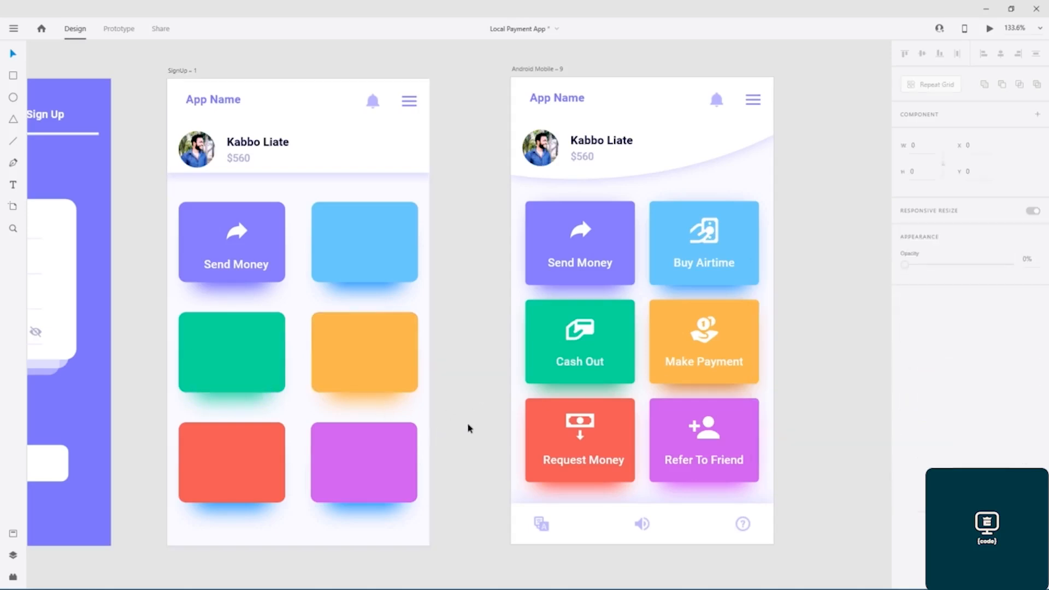
Step: Copy the purple card's fill colour #CD57EF onto the glow beneath it
click(384, 447)
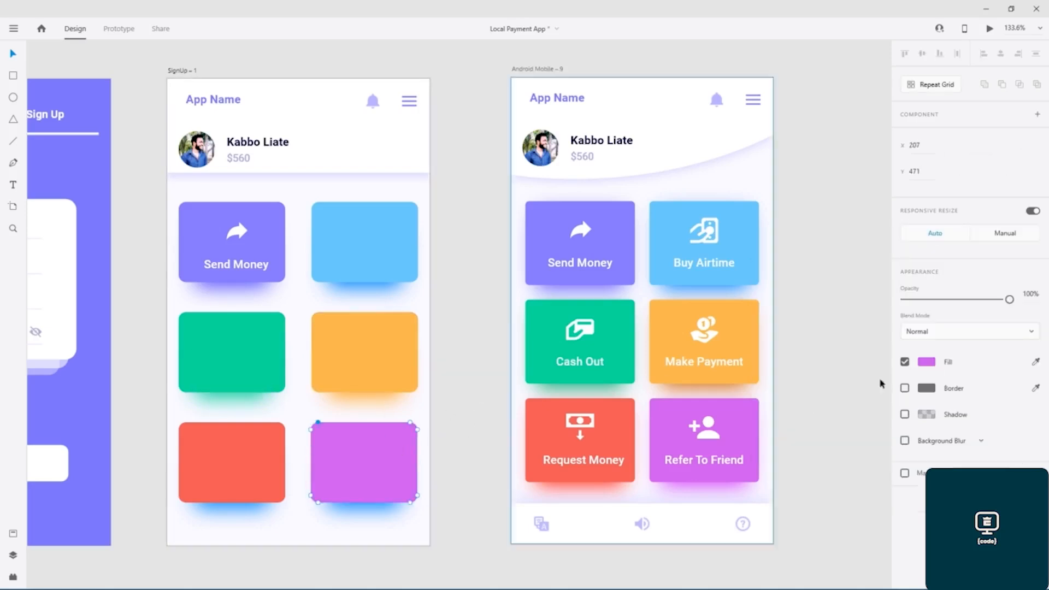
click(923, 364)
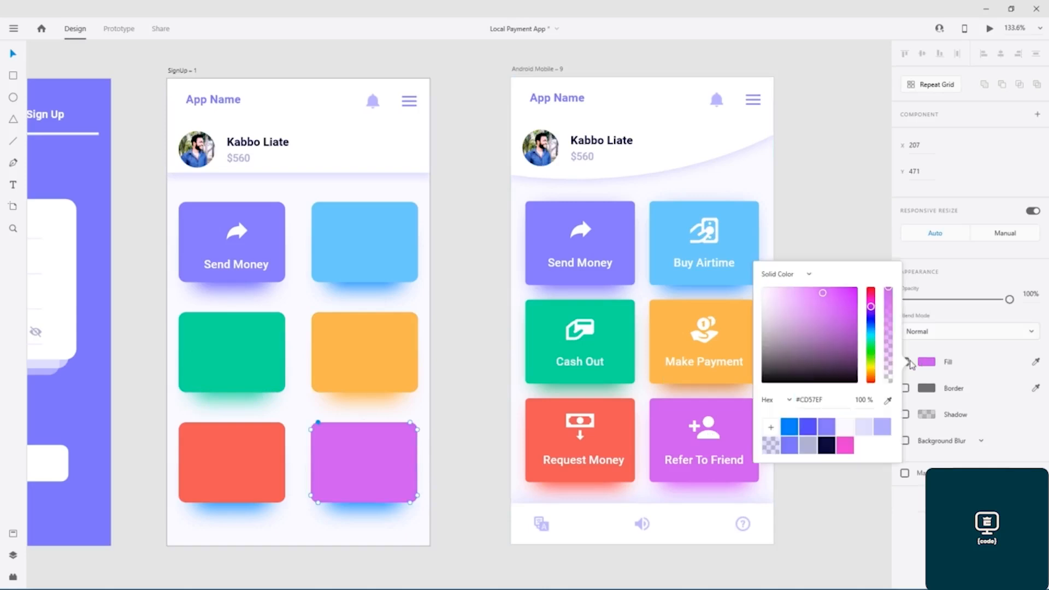
click(369, 510)
click(369, 510)
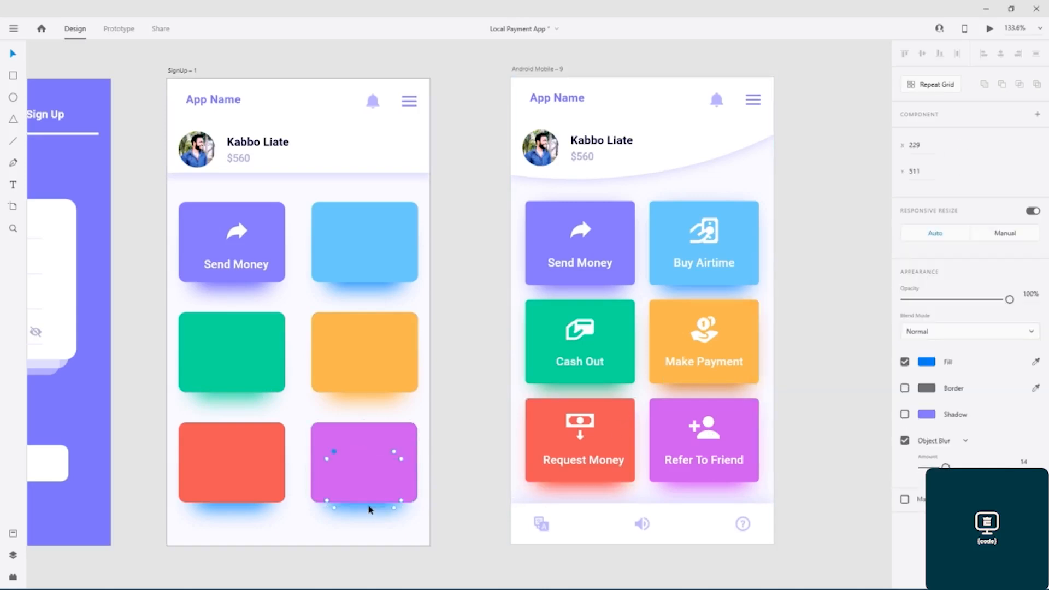
click(925, 363)
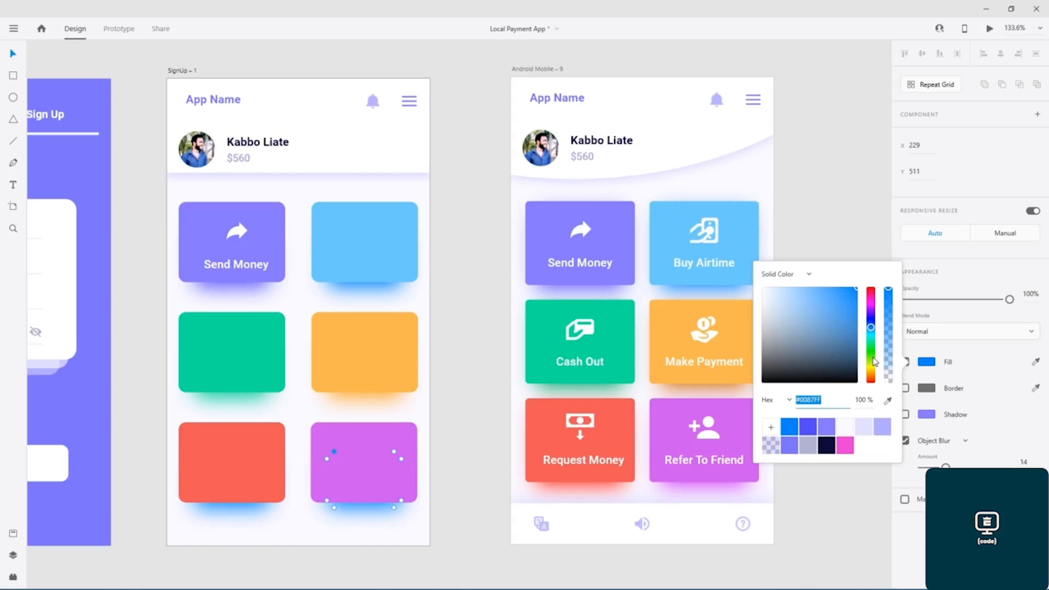
key(ctrl+v)
Step: Copy the red card's fill colour #EE5858 onto the glow beneath it and save the document
click(278, 471)
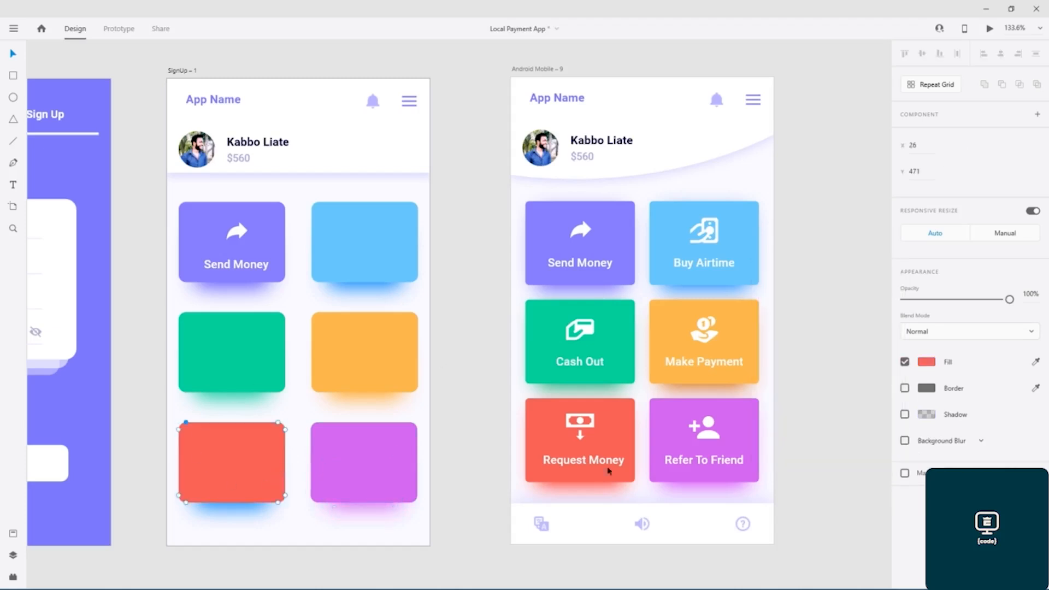
click(927, 363)
key(ctrl+c)
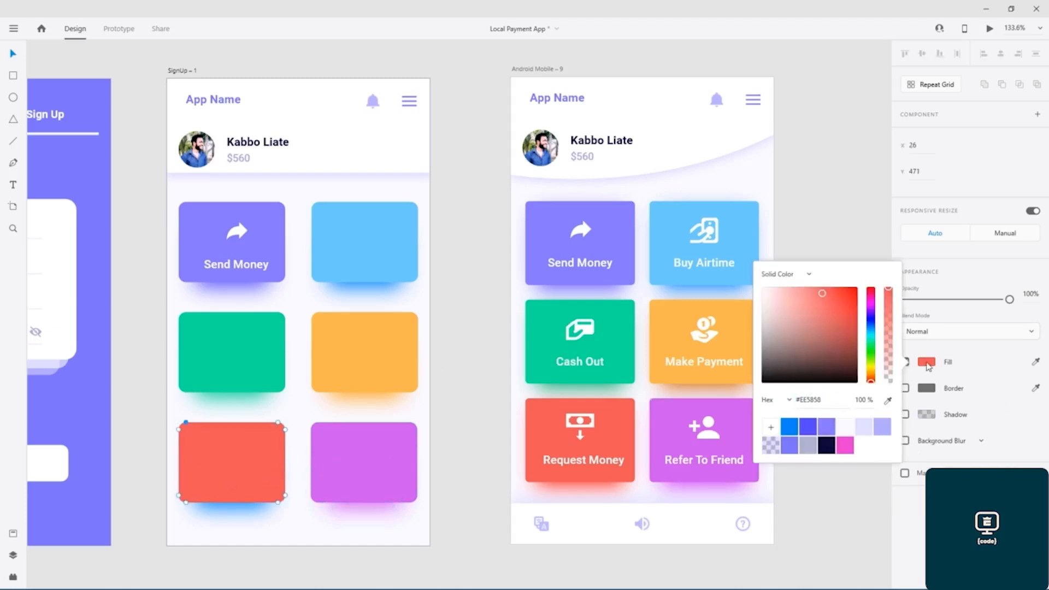
click(251, 510)
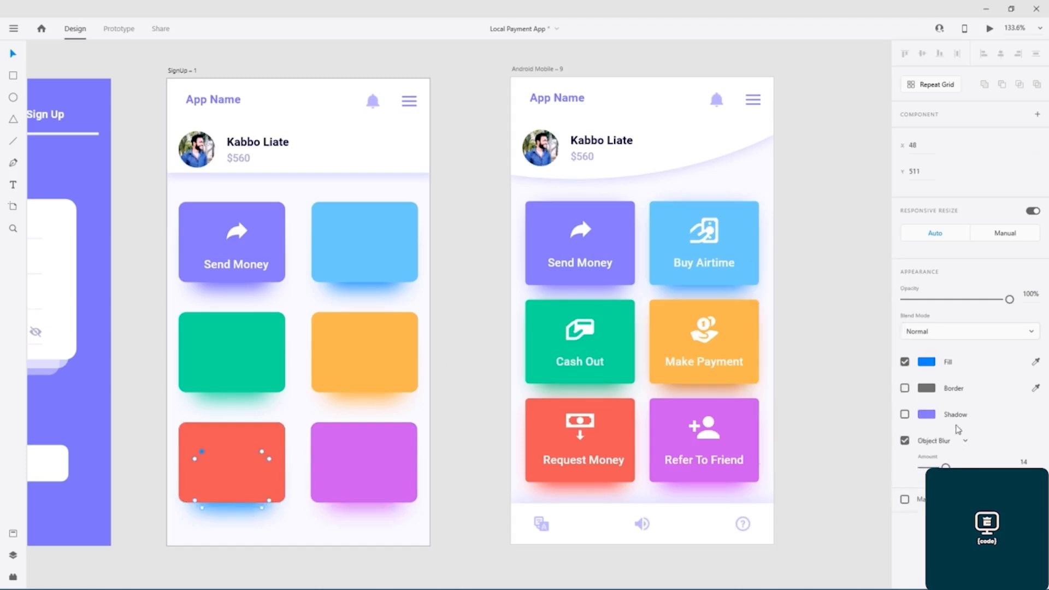
click(927, 362)
key(ctrl+v)
key(Return)
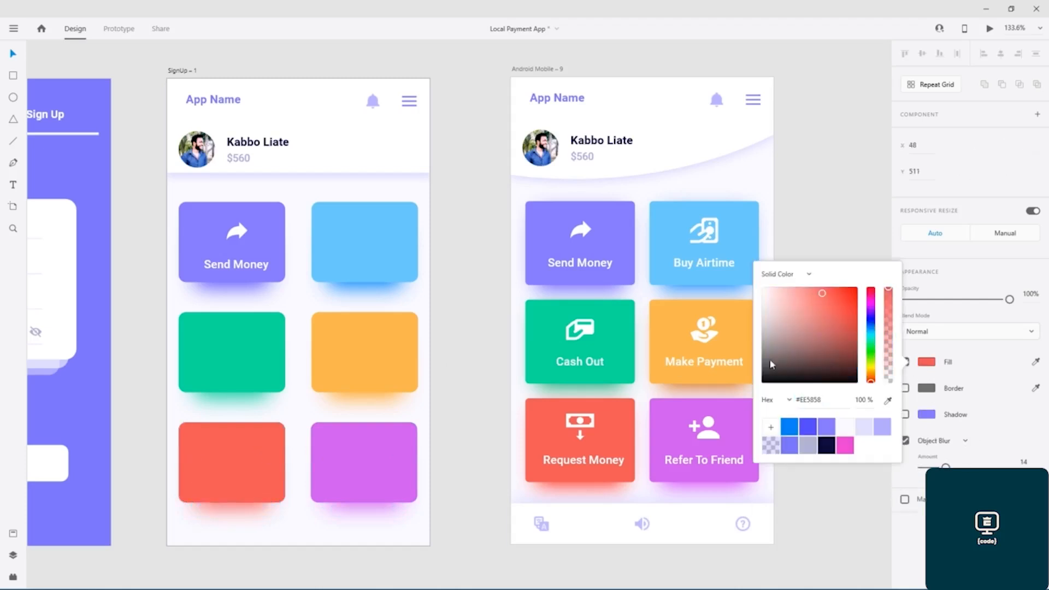
click(456, 340)
key(ctrl+s)
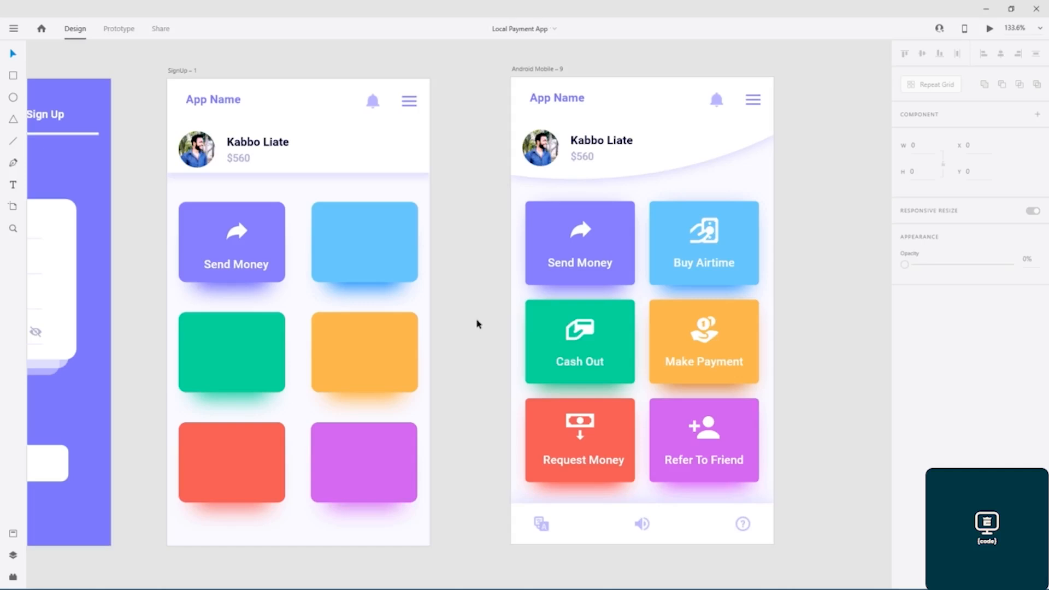
Step: Copy the glow colour #C95F01 from the reference Make Payment card onto the glow beneath the blank orange card
click(710, 385)
double_click(710, 379)
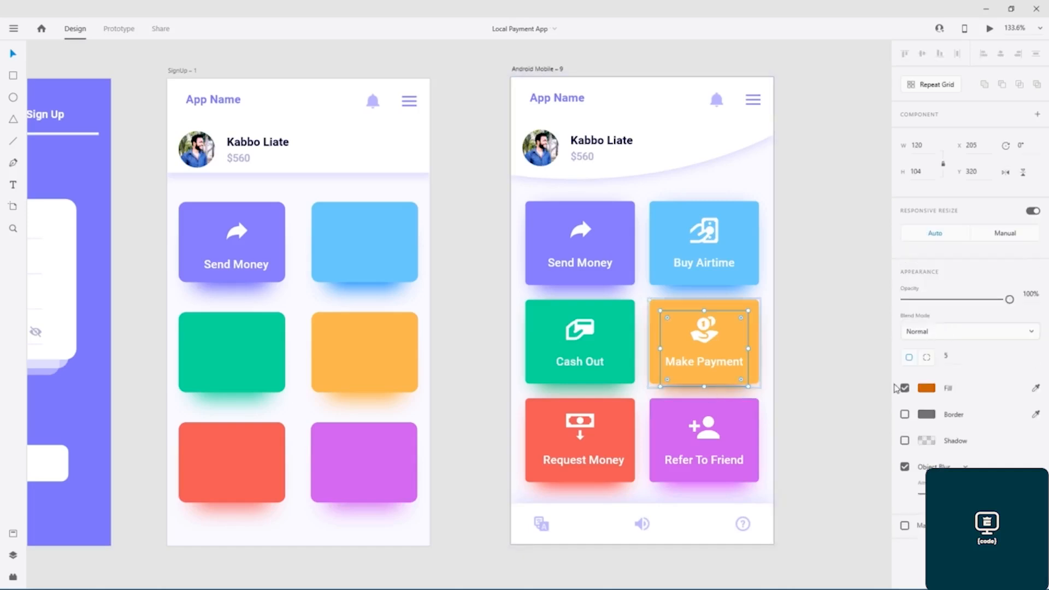
click(926, 388)
key(ctrl+c)
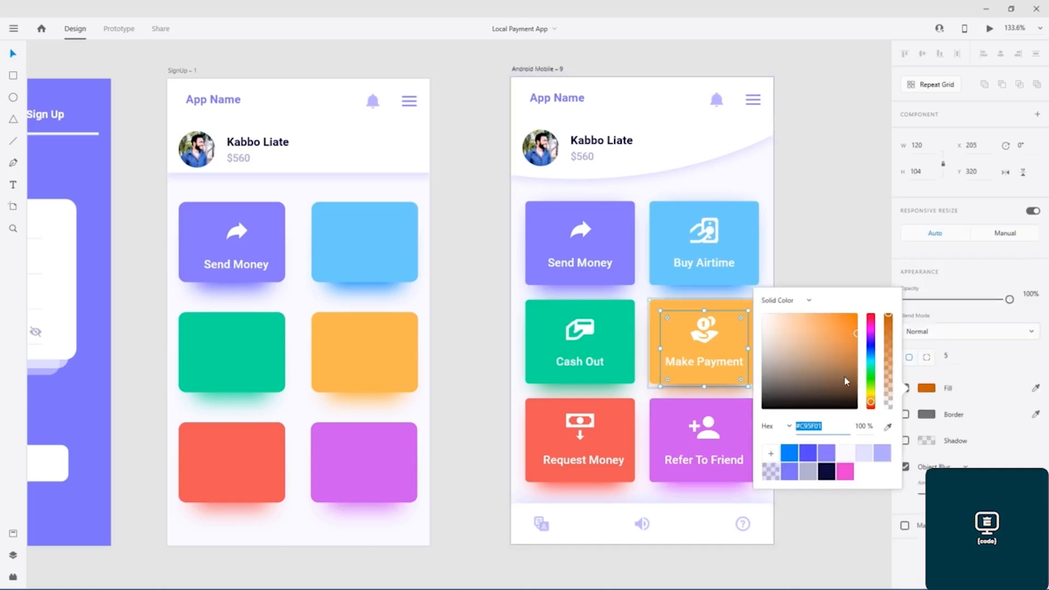
key(Return)
click(381, 400)
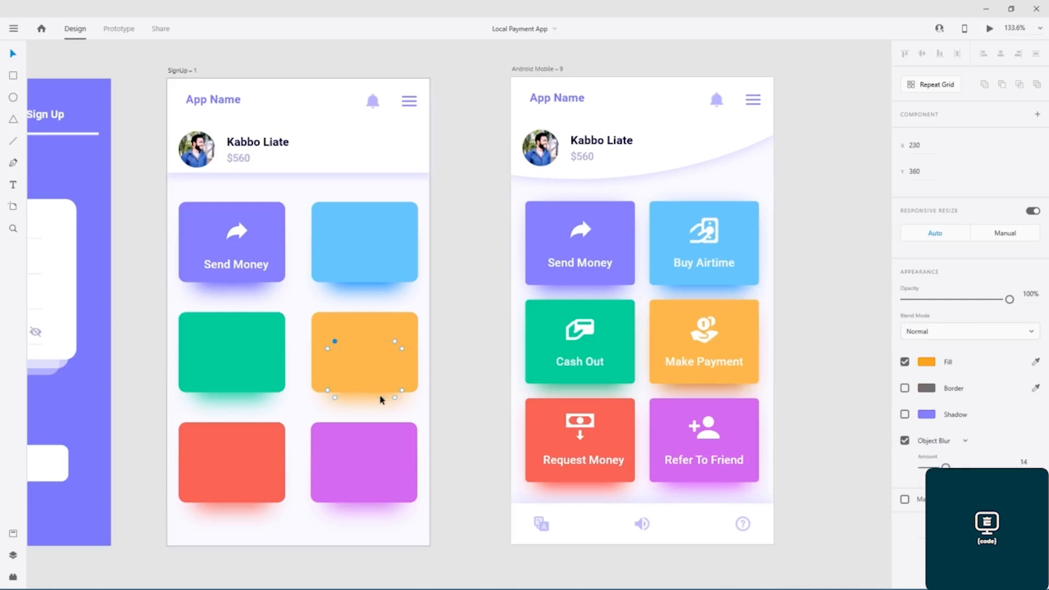
click(932, 361)
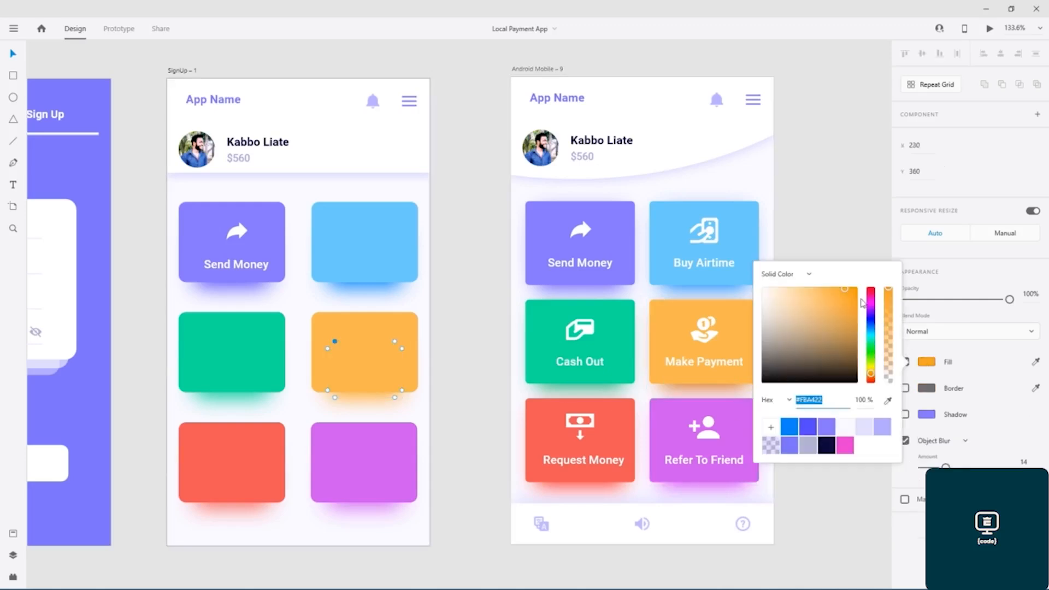
drag(846, 292, 861, 304)
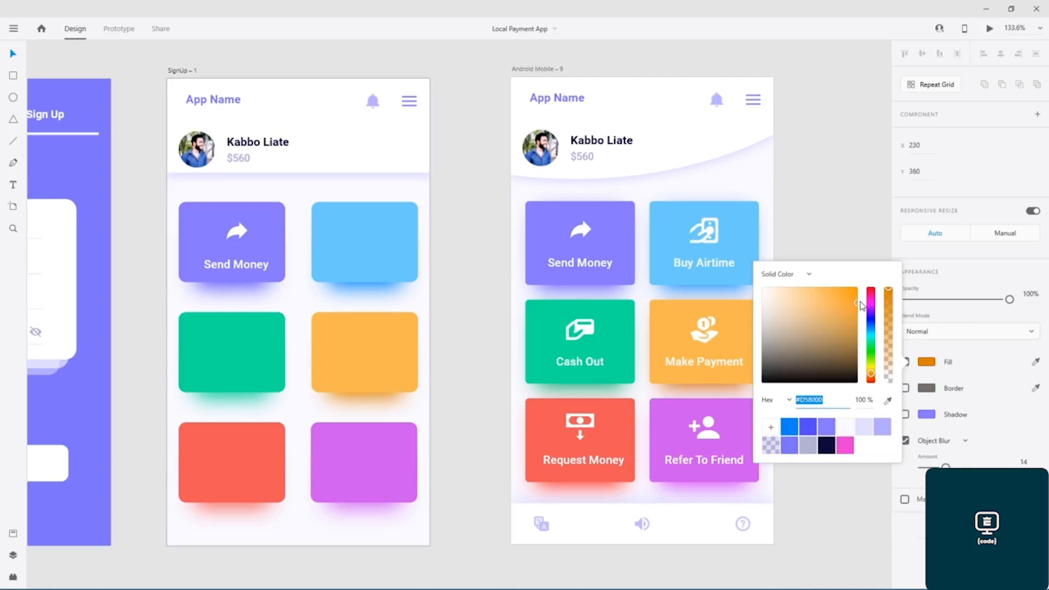
drag(861, 306, 862, 309)
key(ctrl+v)
key(Return)
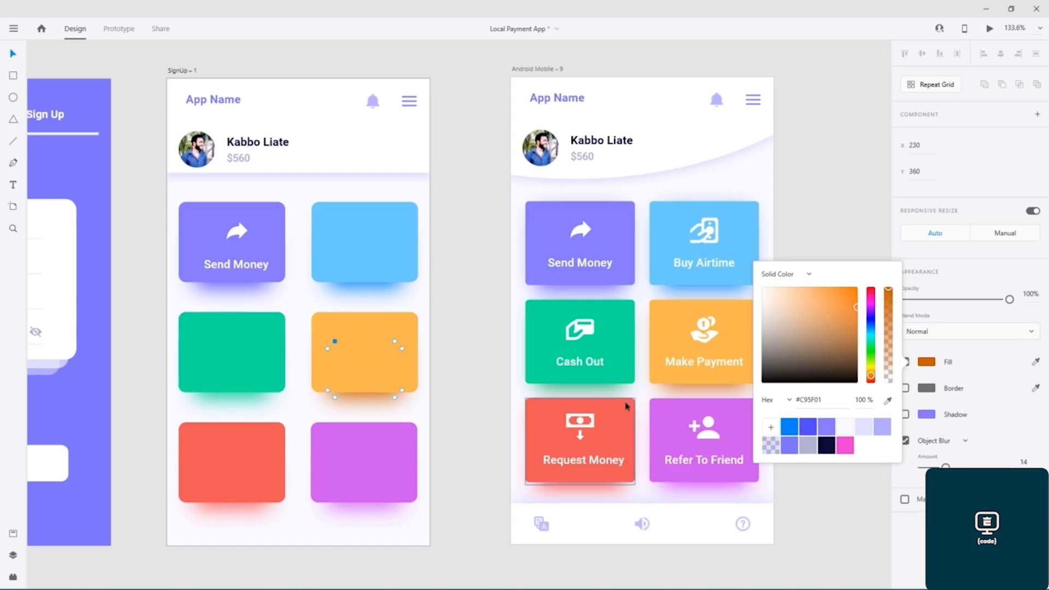
Step: Copy the glow colour #00B868 from the reference Cash Out card onto the glow beneath the blank green card
click(610, 389)
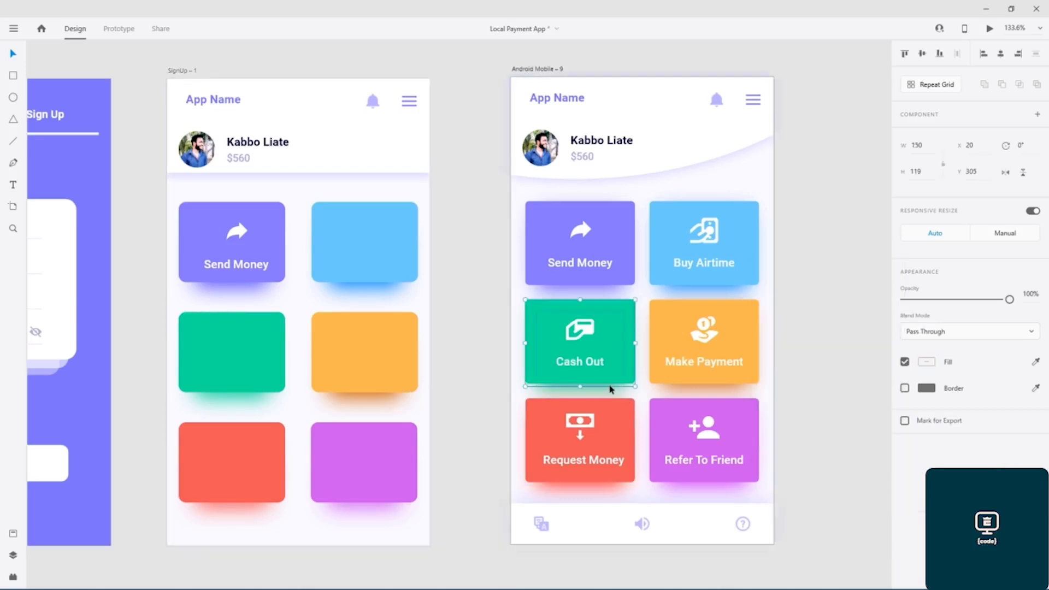
double_click(610, 389)
click(925, 388)
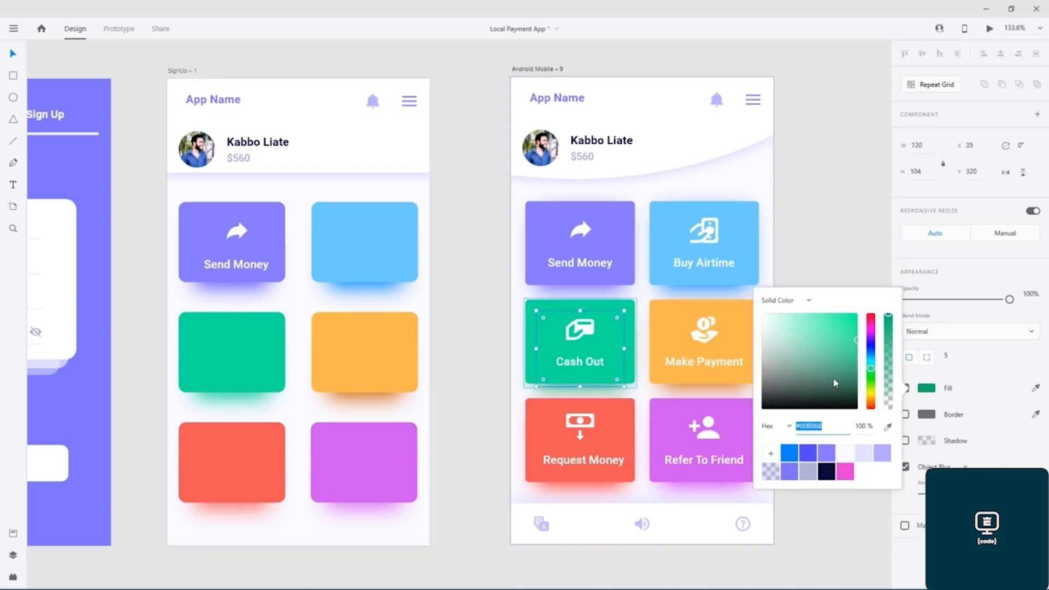
key(ctrl+c)
click(243, 397)
click(928, 365)
key(ctrl+v)
key(Return)
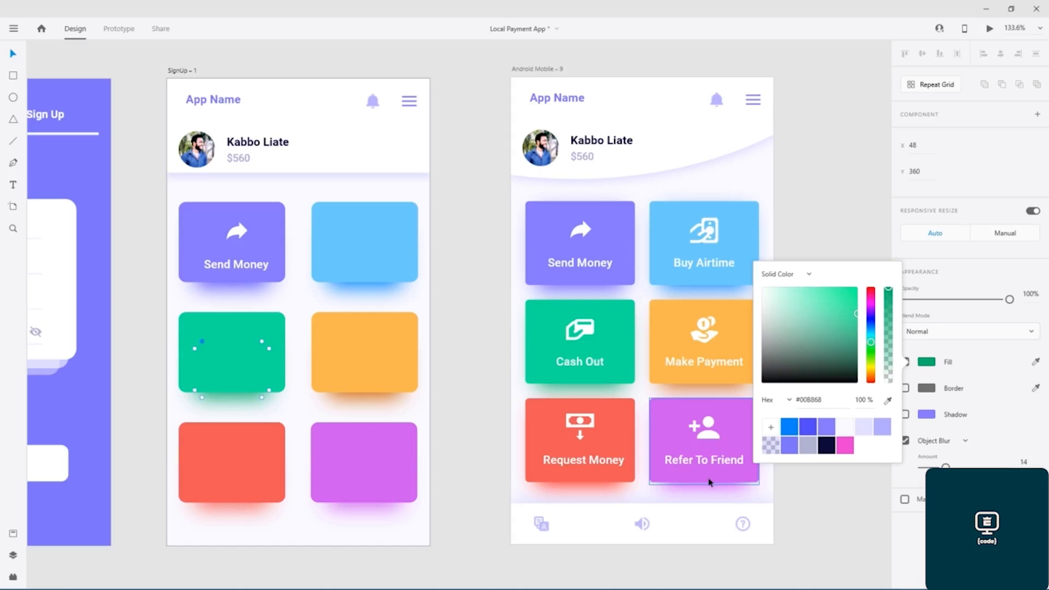
Step: Copy the glow colour #C51CF6 from the reference Refer To Friend card onto the glow beneath the blank purple card
click(709, 482)
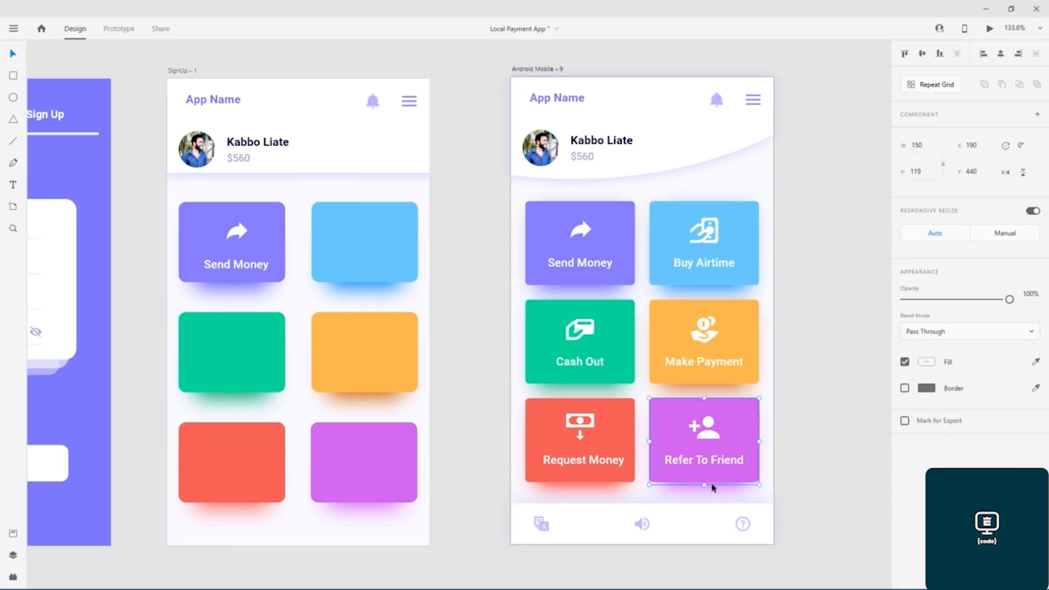
double_click(713, 488)
click(928, 389)
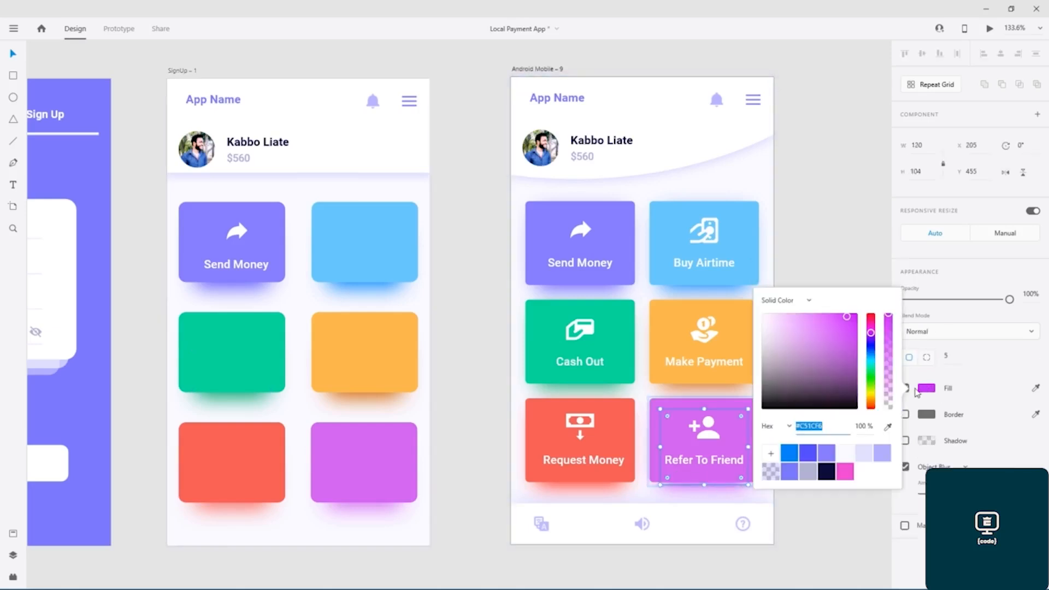
click(369, 471)
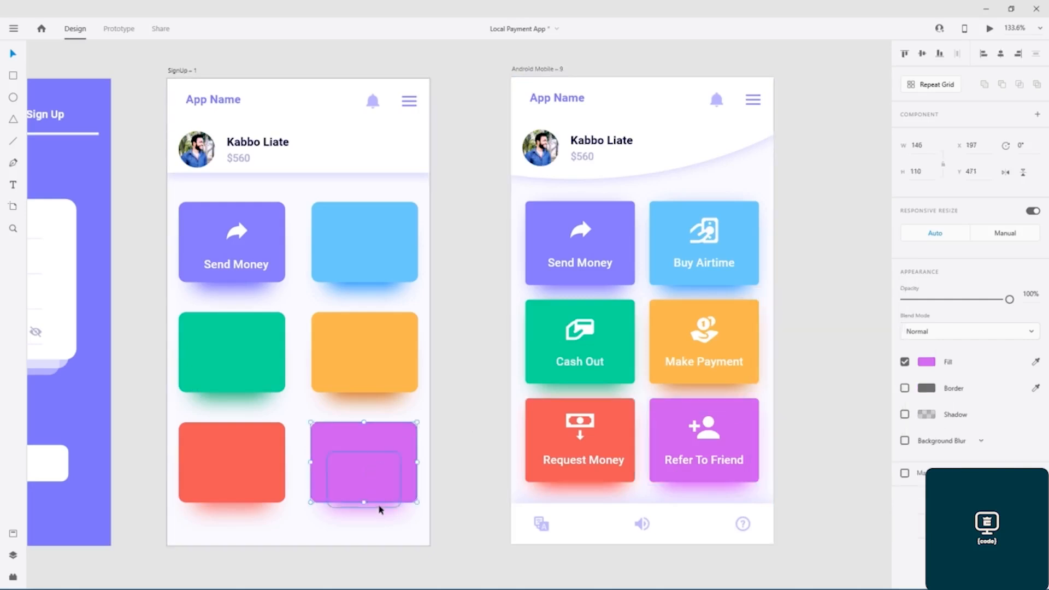
double_click(381, 507)
click(927, 364)
key(ctrl+v)
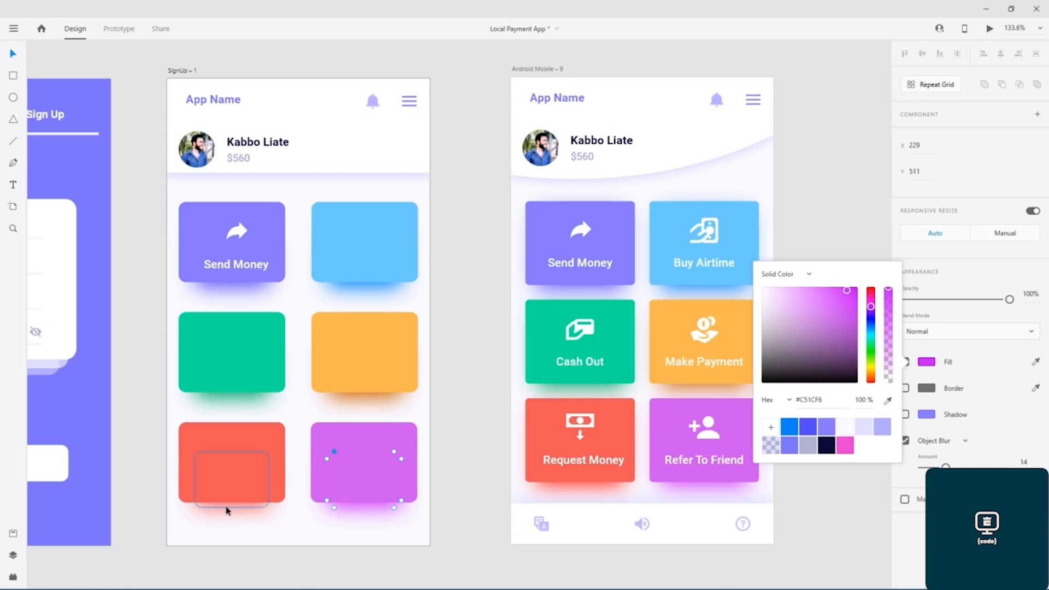
Step: Copy the glow colour #FF1414 from the reference Request Money card onto the glow beneath the blank red card
double_click(227, 506)
double_click(604, 486)
click(924, 388)
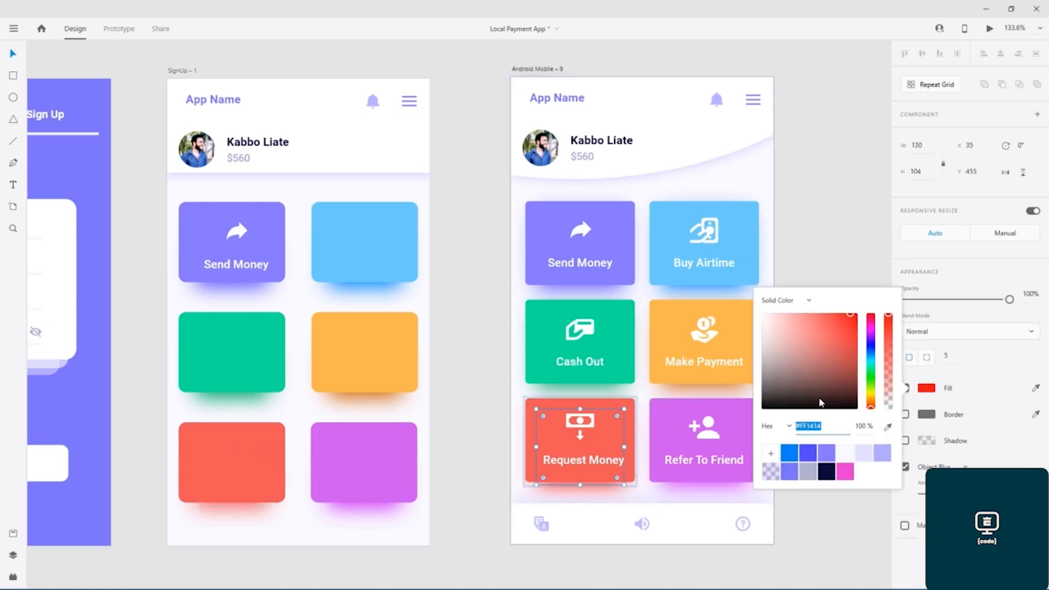
double_click(252, 505)
click(925, 362)
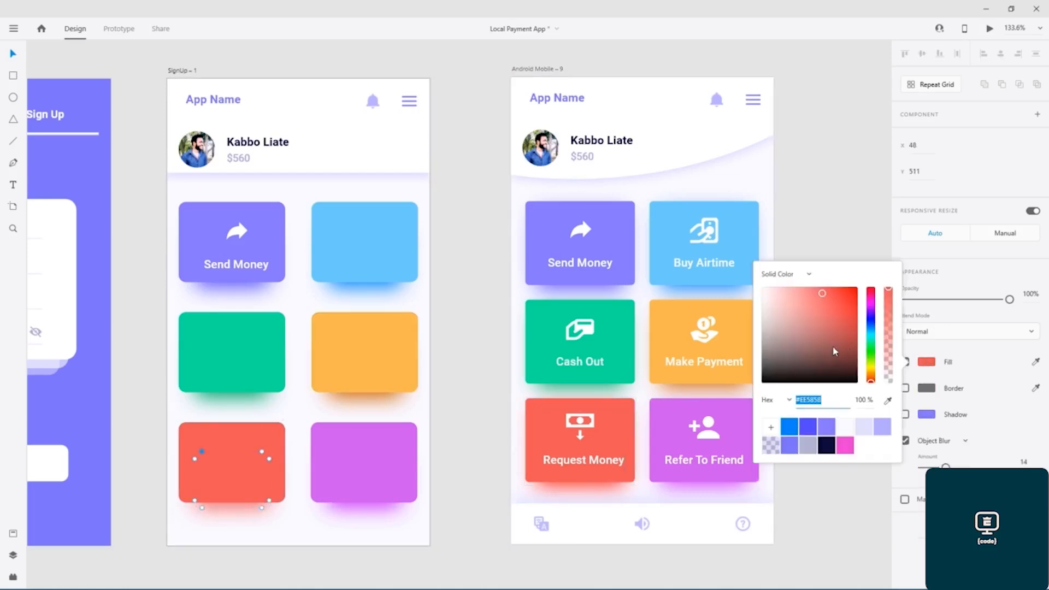
click(473, 353)
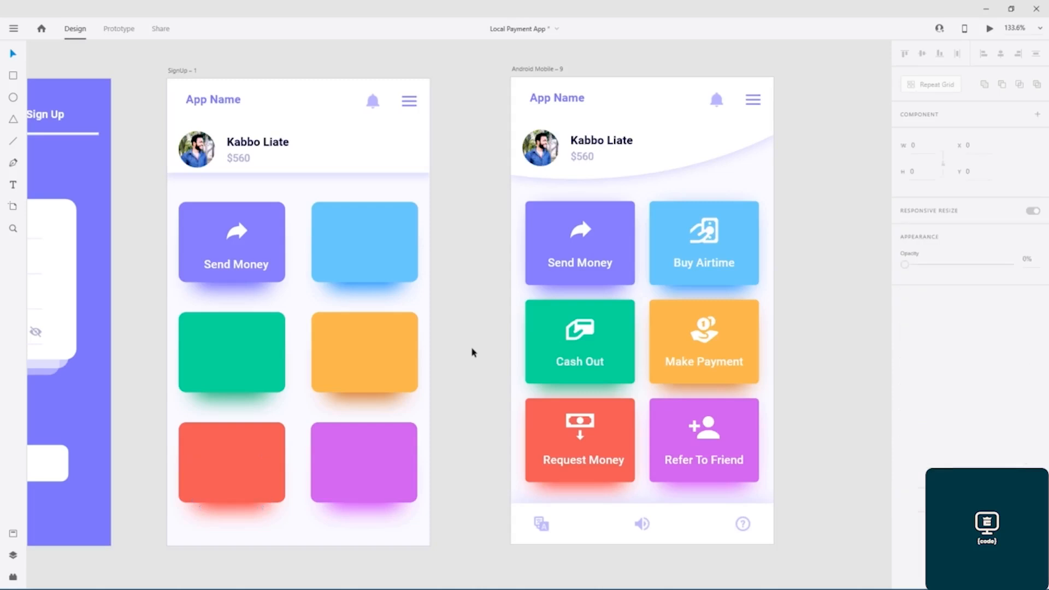
click(715, 266)
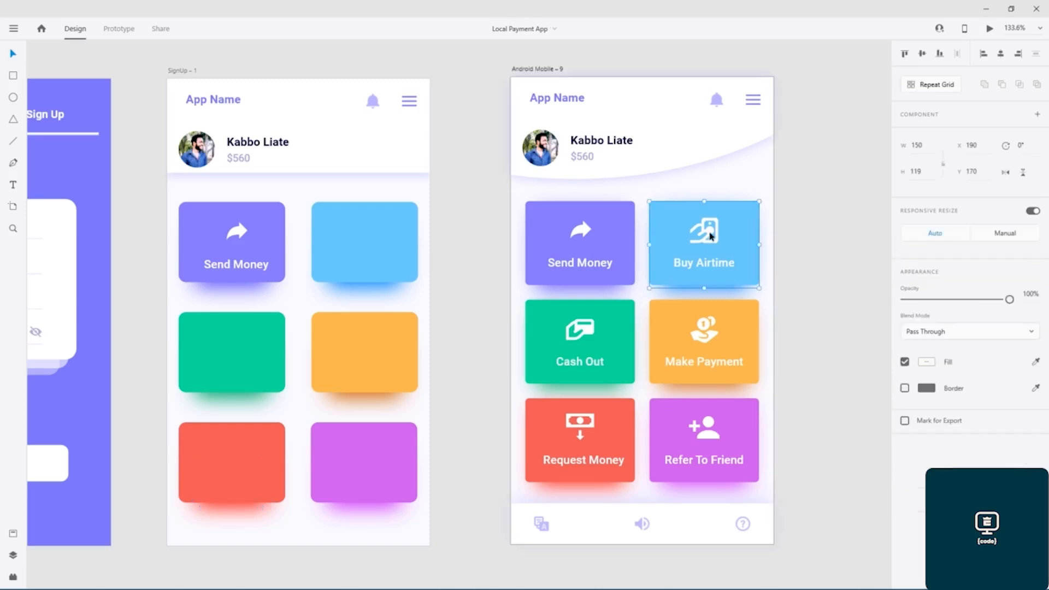
double_click(710, 236)
shift+click(704, 267)
shift+click(712, 337)
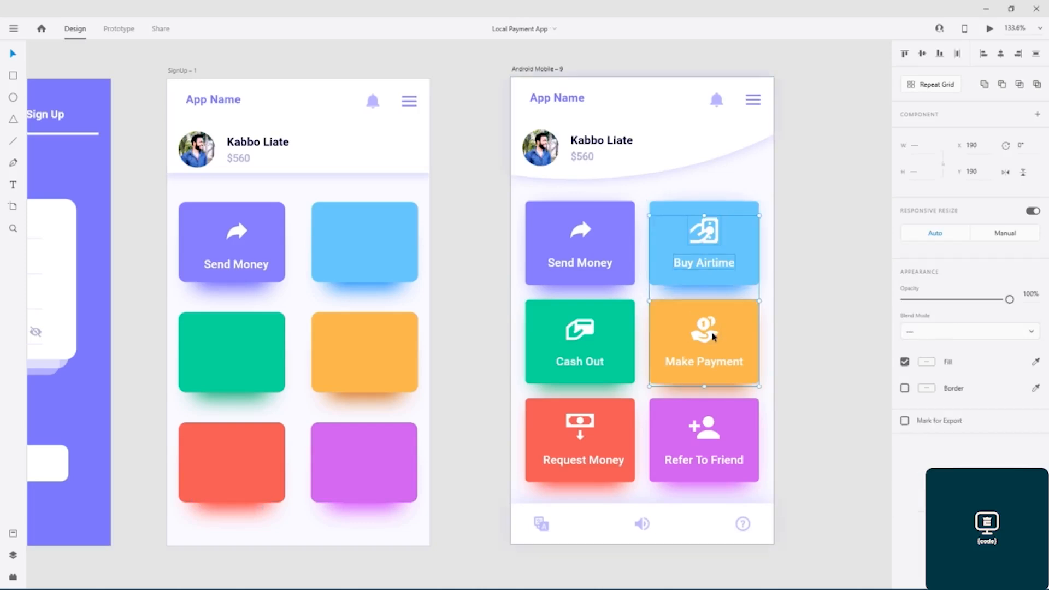
double_click(713, 337)
Step: Copy the reference Buy Airtime card's icon and label onto the blank blue card, dismissing the clipboard download dialog
click(709, 231)
double_click(708, 235)
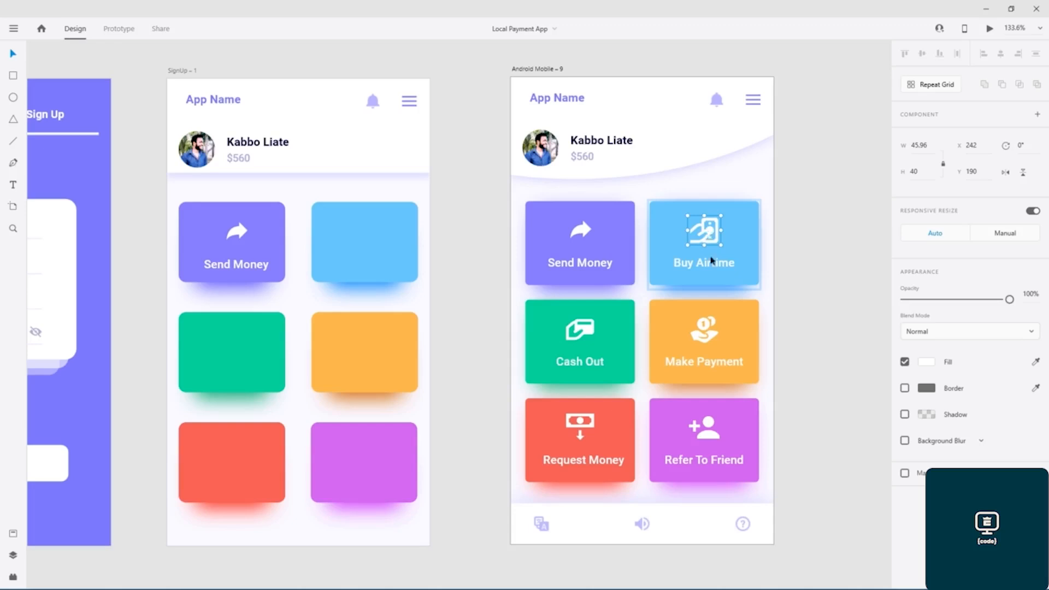
shift+click(712, 269)
key(ctrl+c)
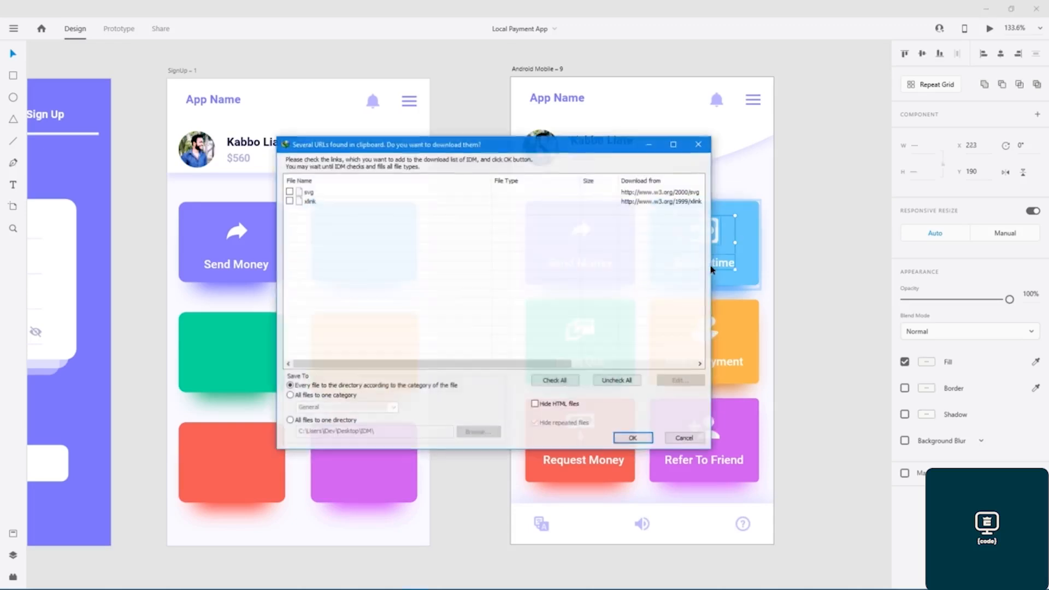
click(685, 439)
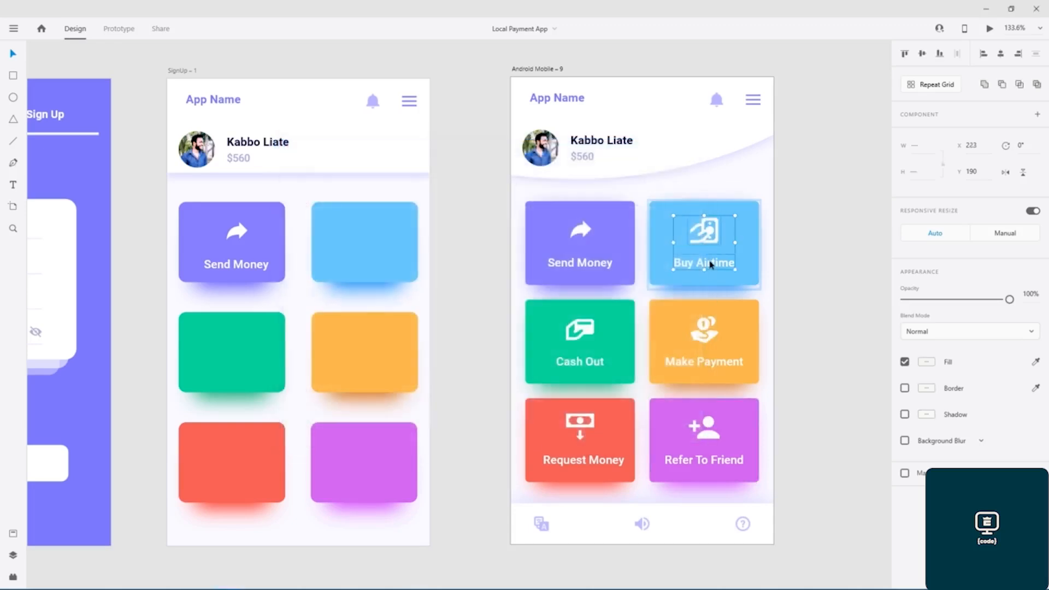
click(374, 241)
key(ctrl+v)
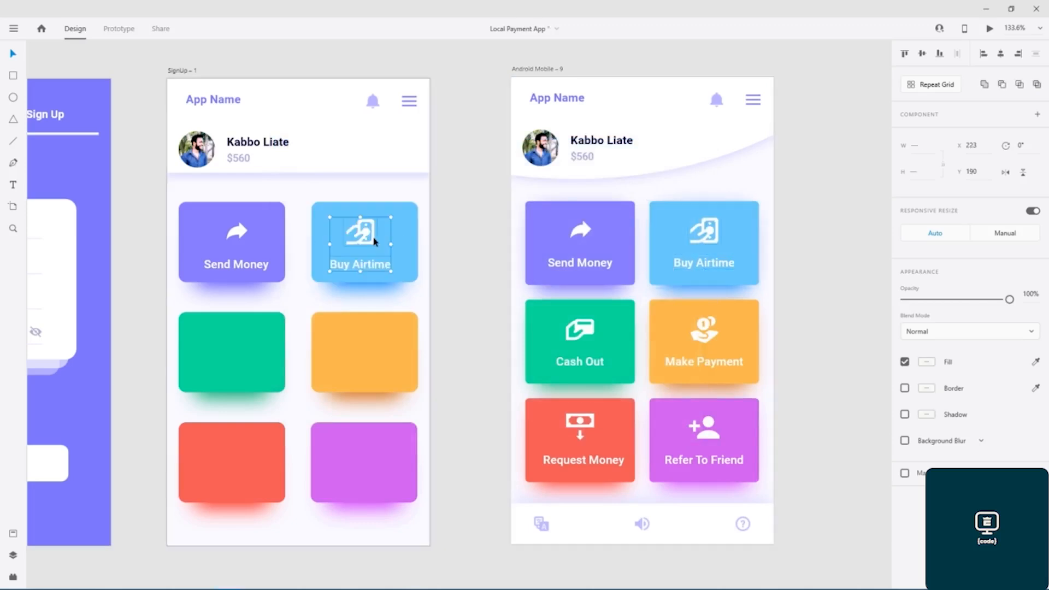
Step: Centre the pasted Buy Airtime icon and label within the blue card
drag(370, 241, 375, 239)
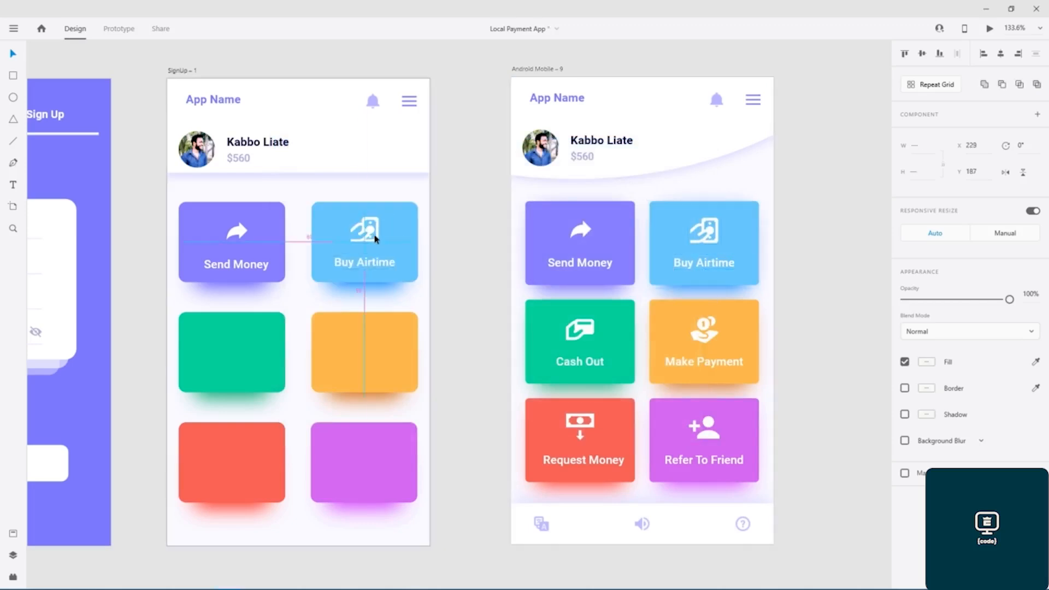
Step: Copy the reference Cash Out card's icon and label onto the blank green card, dismissing the clipboard download dialog
double_click(585, 333)
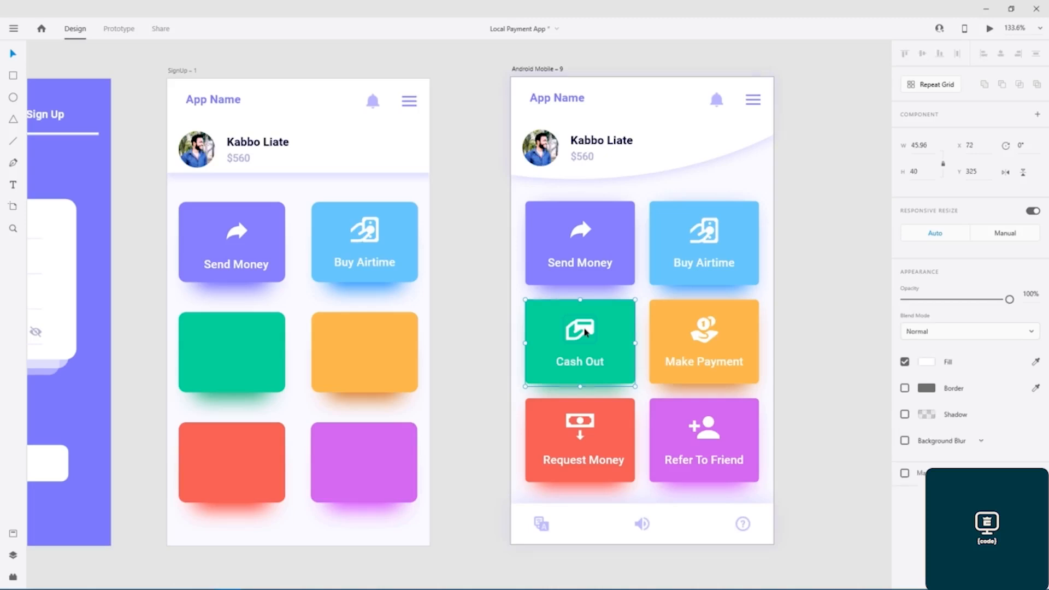
shift+click(580, 363)
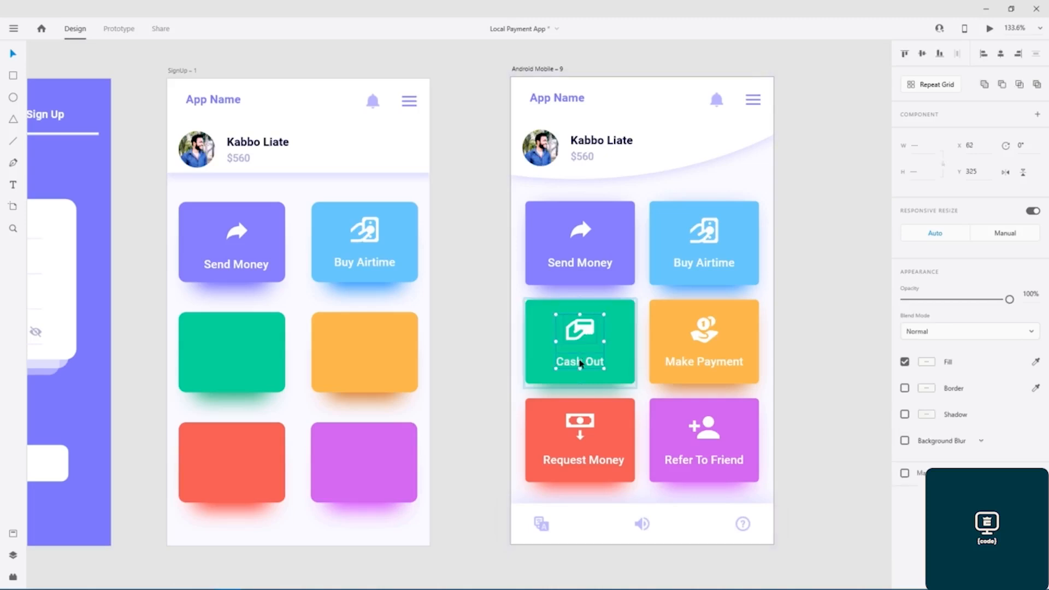
click(681, 437)
key(ctrl+c)
click(253, 351)
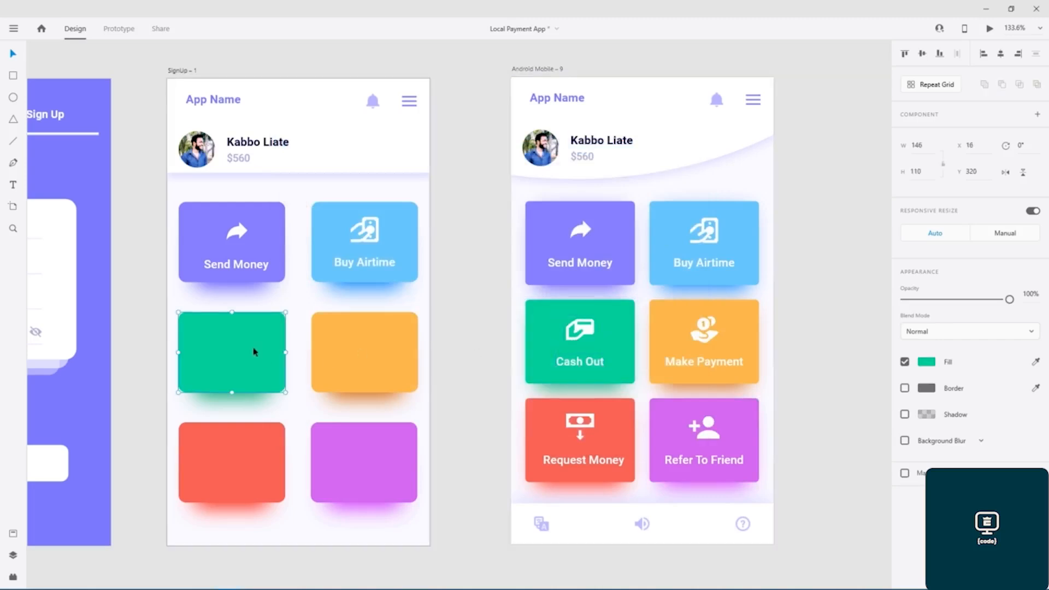
key(ctrl+v)
drag(253, 351, 239, 340)
Step: Align the Cash Out icon and label to the horizontal centre of the green card
click(274, 330)
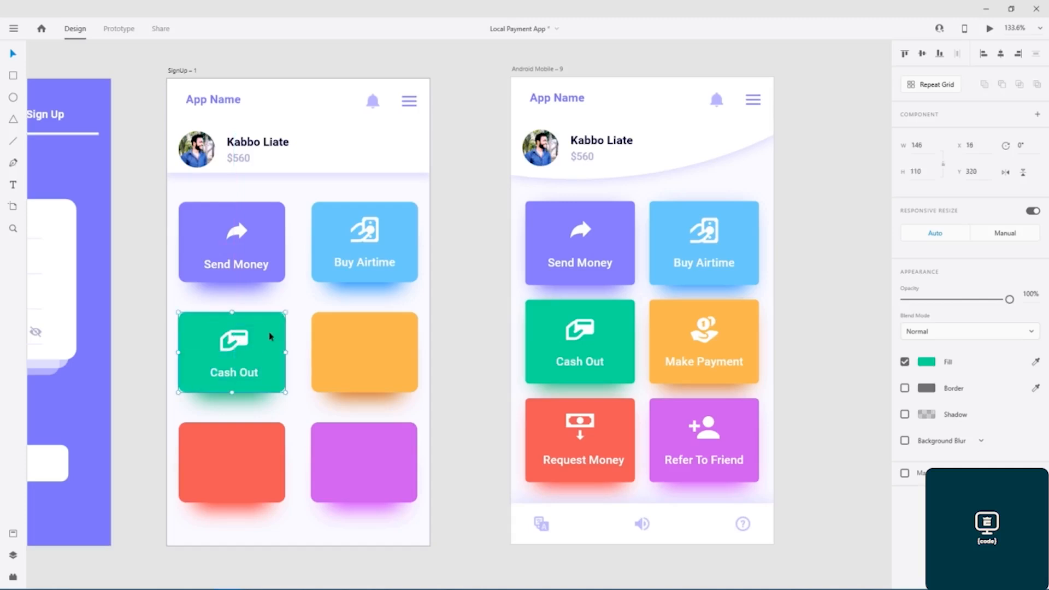
shift+click(233, 375)
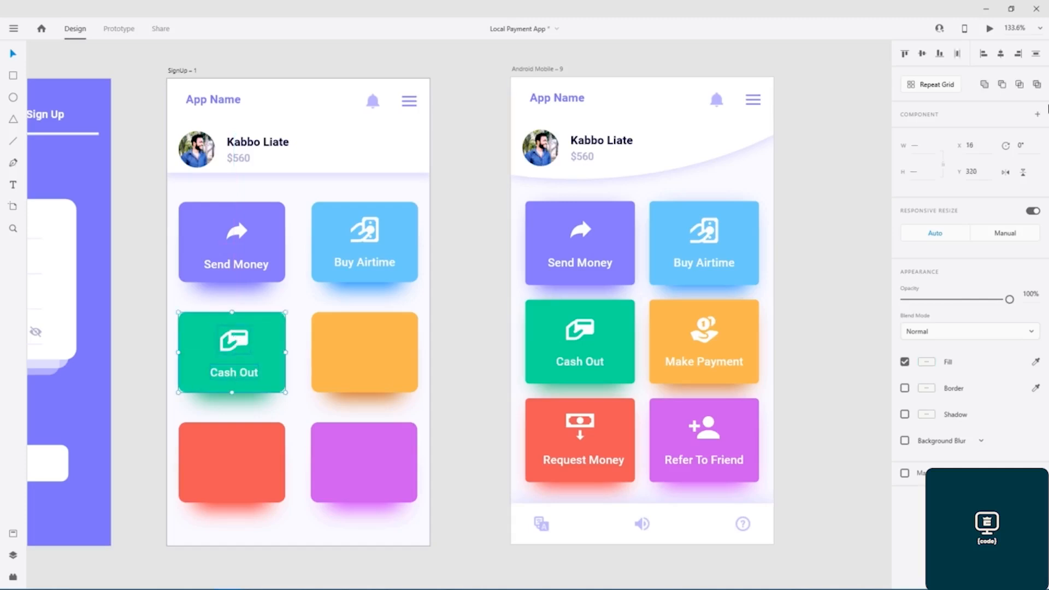
click(1000, 53)
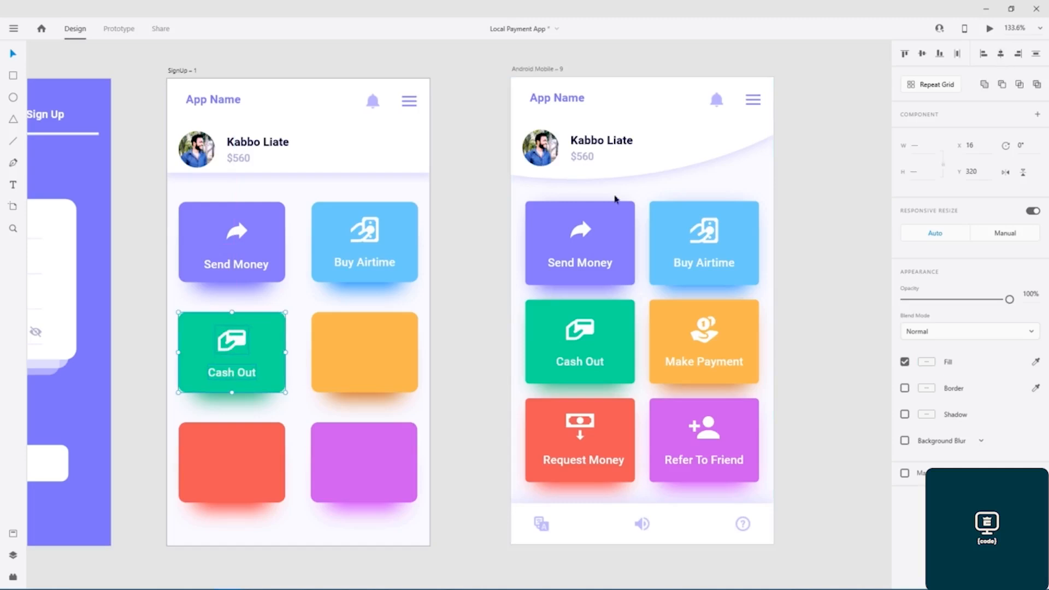
Step: Copy the reference Make Payment card's icon and label onto the blank orange card and select them together with that card
click(704, 344)
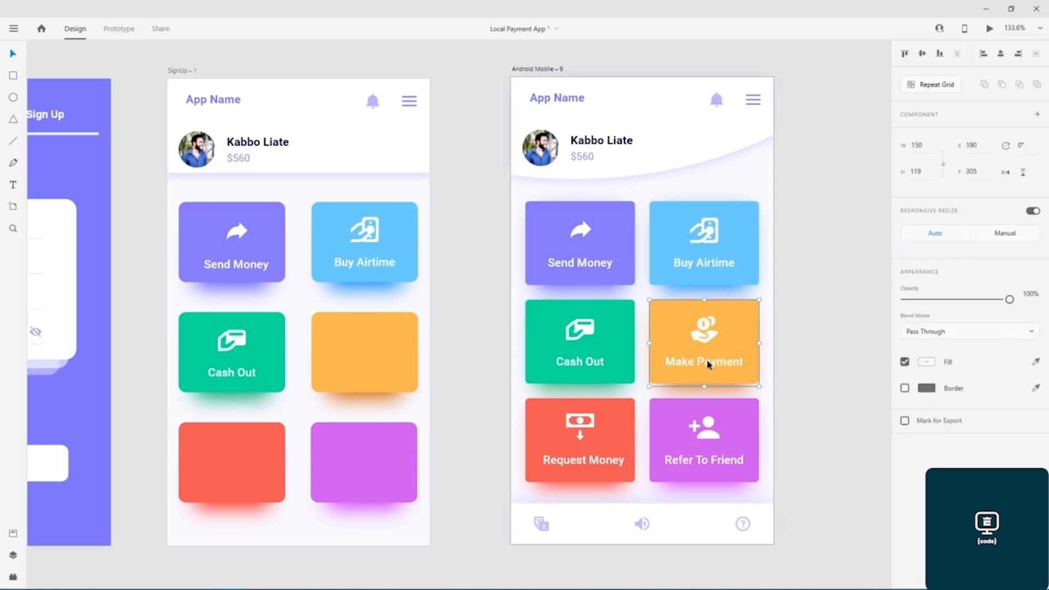
double_click(707, 362)
shift+click(708, 338)
key(ctrl+c)
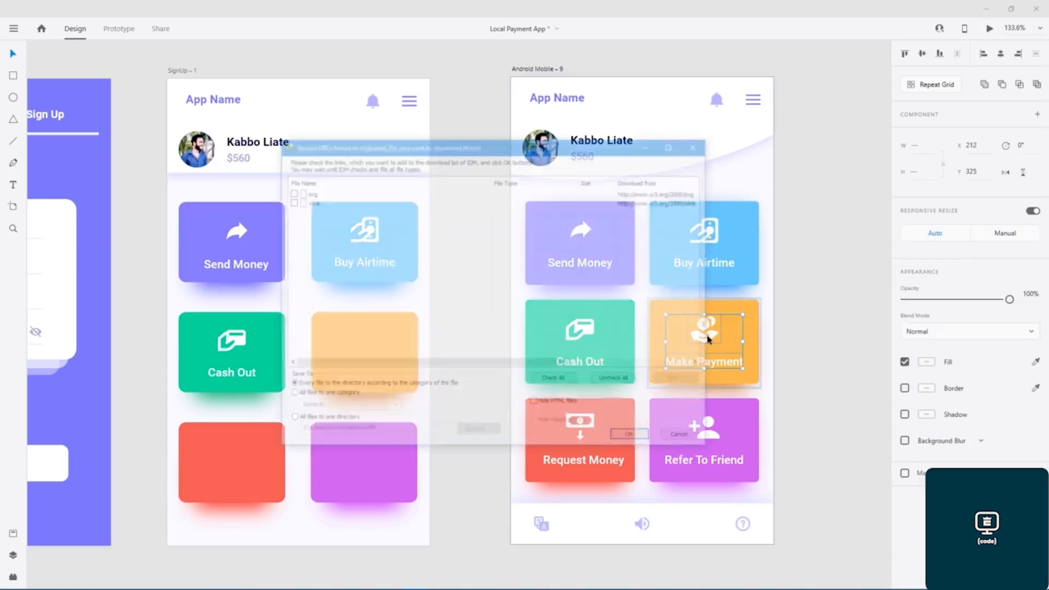
click(684, 439)
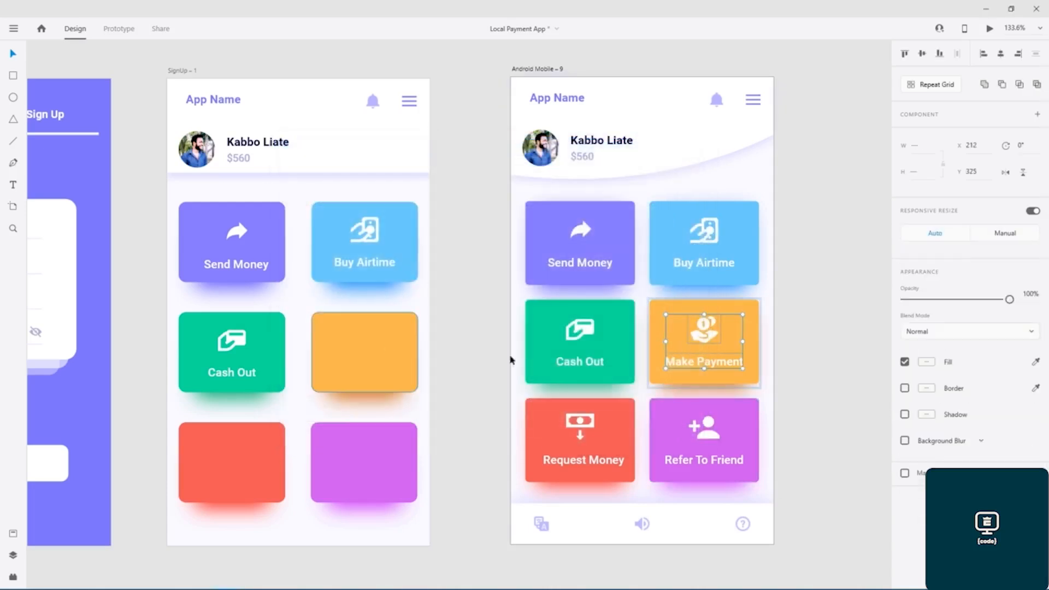
click(382, 352)
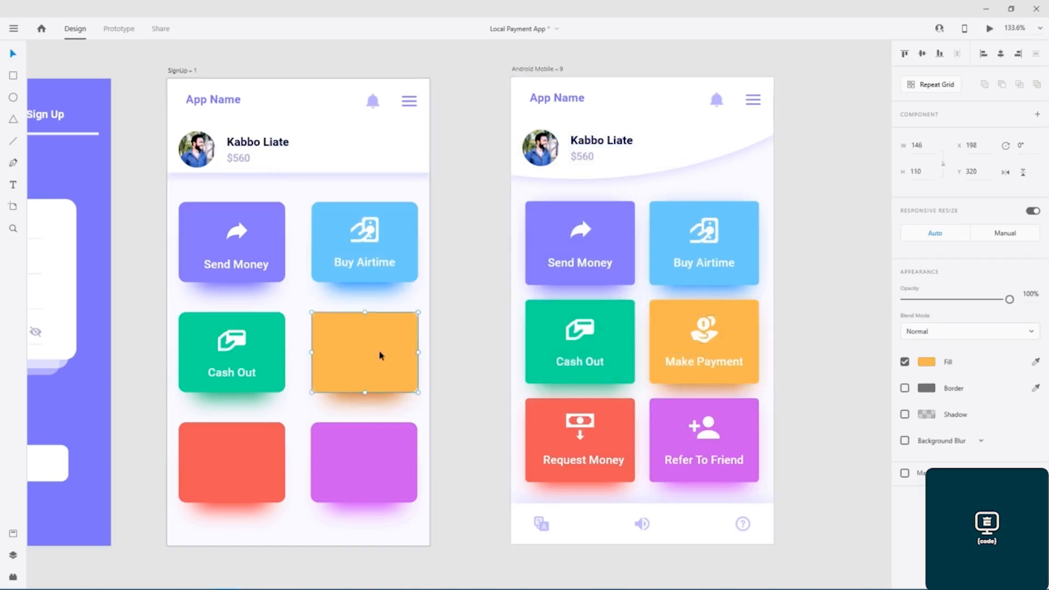
key(ctrl+v)
click(417, 344)
shift+click(358, 335)
shift+click(377, 371)
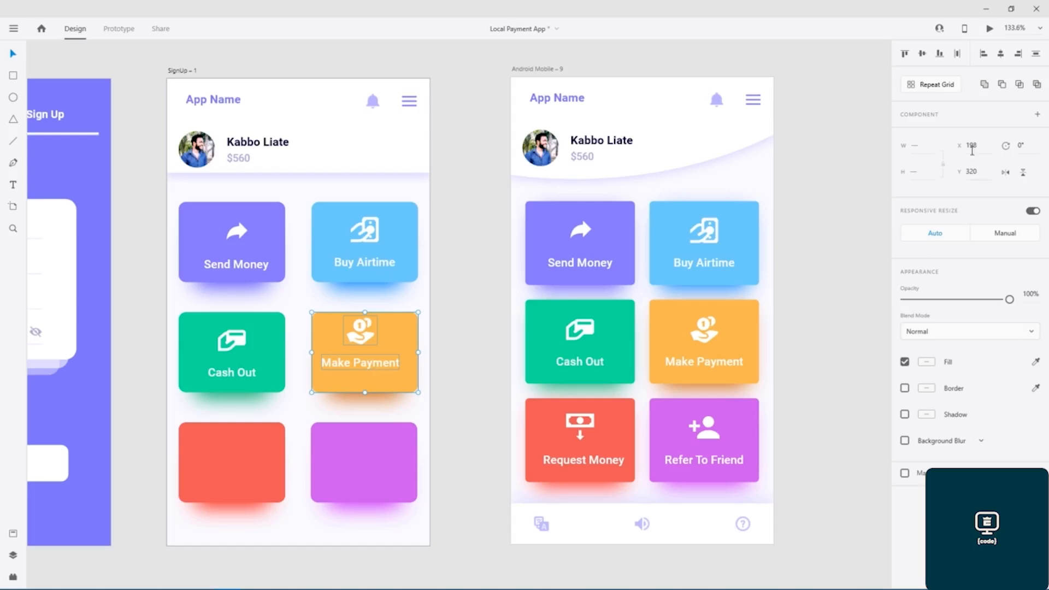
click(922, 54)
click(1000, 55)
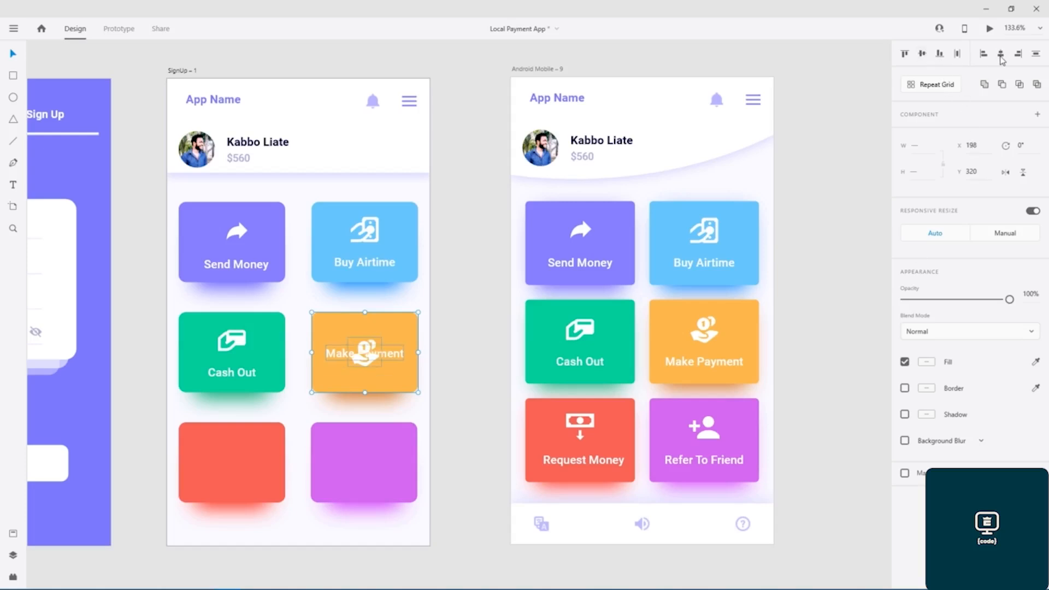
key(ctrl+z)
key(ctrl+z)
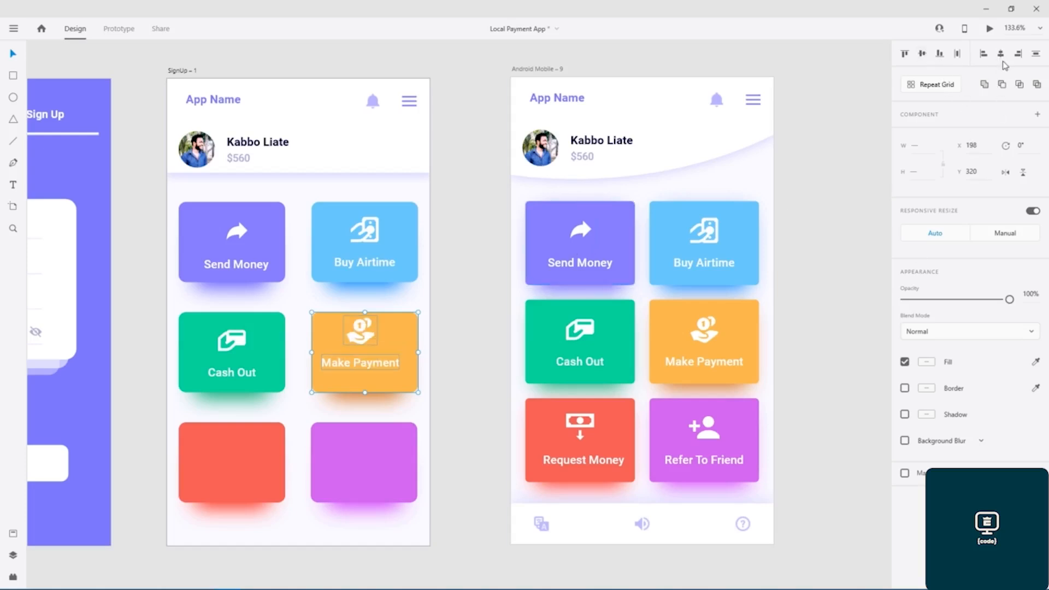
Step: Centre the Make Payment icon and label horizontally on the orange card and move both slightly down towards its middle
click(1000, 55)
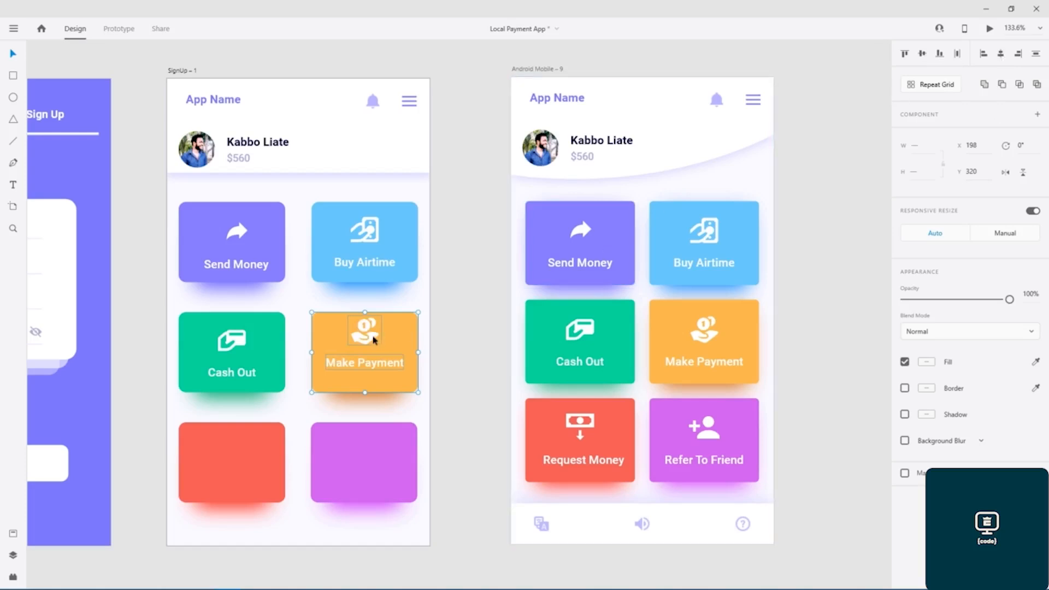
drag(373, 339, 375, 343)
key(ctrl+z)
double_click(371, 339)
drag(373, 337, 373, 346)
click(477, 331)
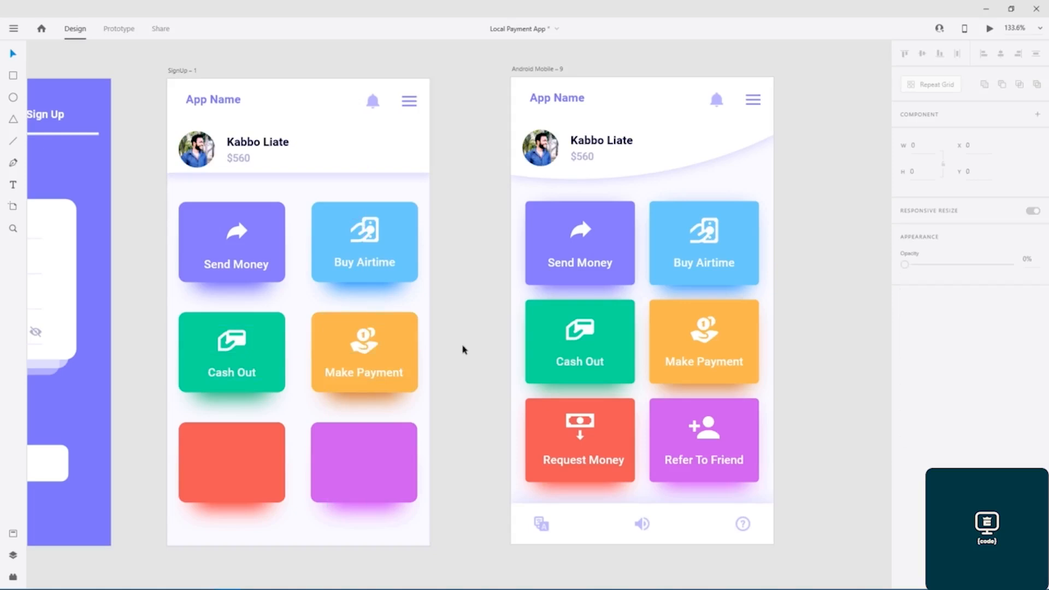
Step: Copy the reference Request Money card's icon and label into the middle of the blank red card, dismissing the clipboard download dialog
click(587, 426)
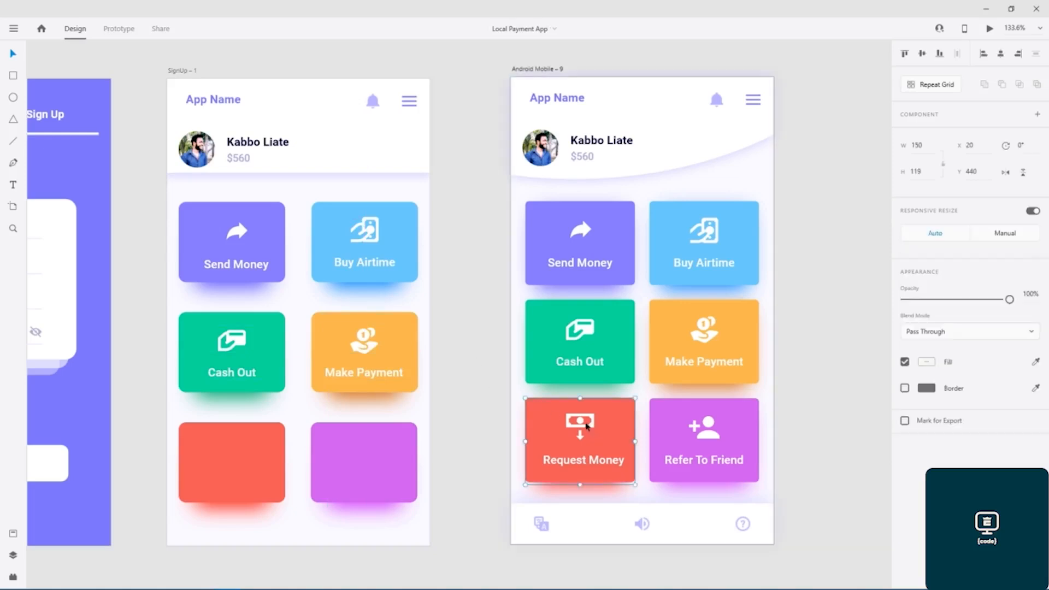
double_click(592, 427)
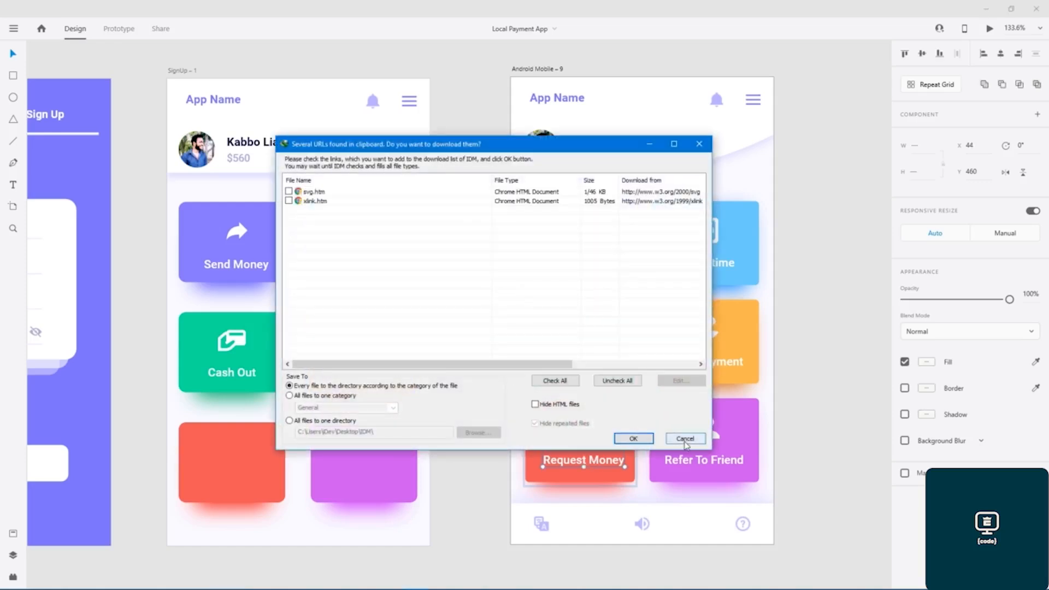
click(686, 437)
click(258, 456)
key(ctrl+v)
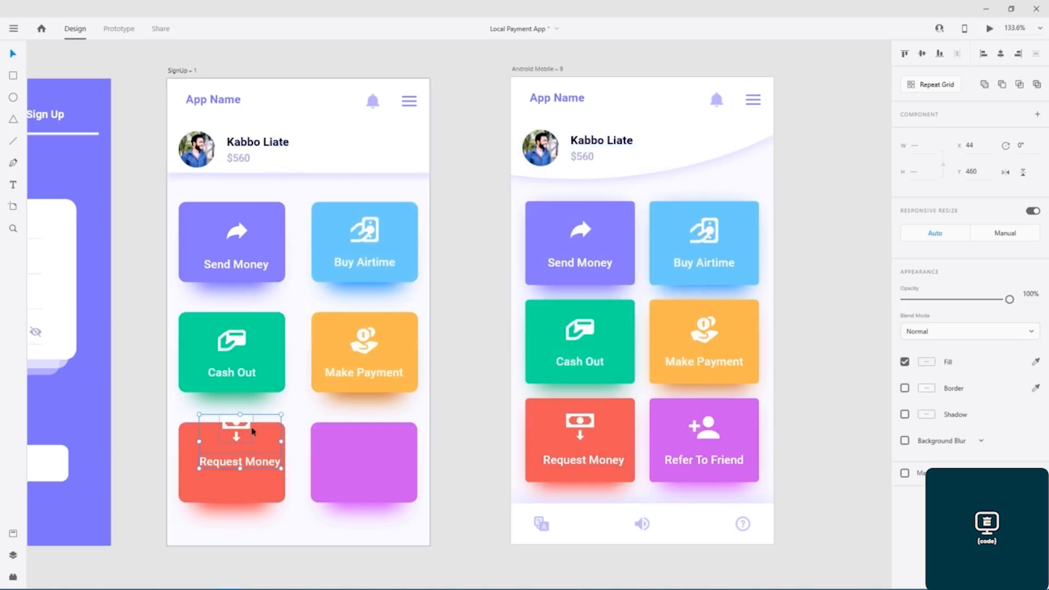
drag(249, 431, 242, 452)
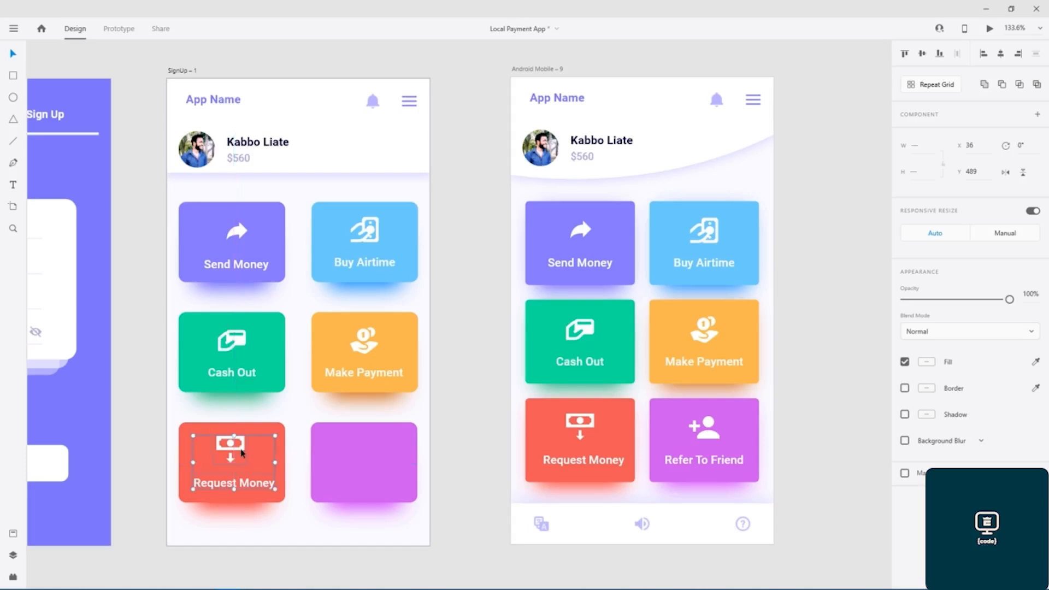
Step: Copy the reference Refer To Friend card's icon and label into the middle of the blank purple card, then save the document
click(713, 438)
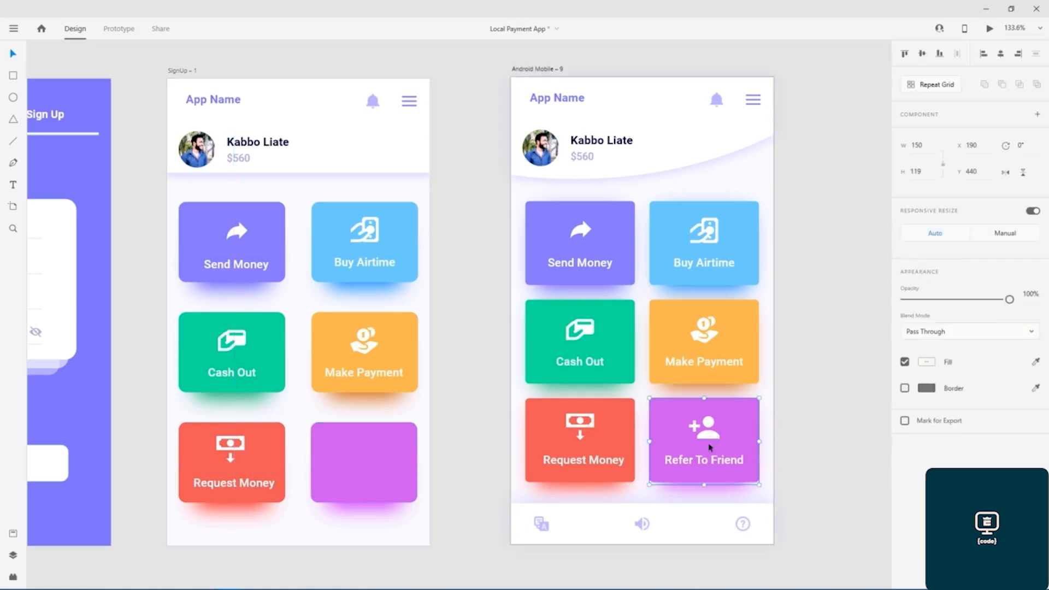
double_click(710, 438)
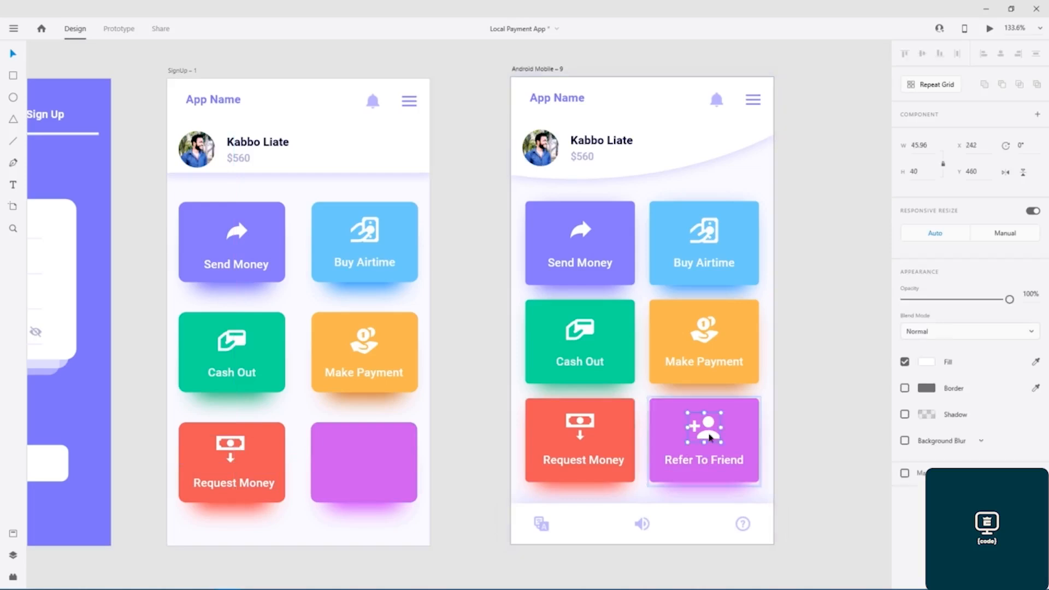
shift+click(704, 461)
key(ctrl+c)
click(686, 439)
click(374, 463)
key(ctrl+v)
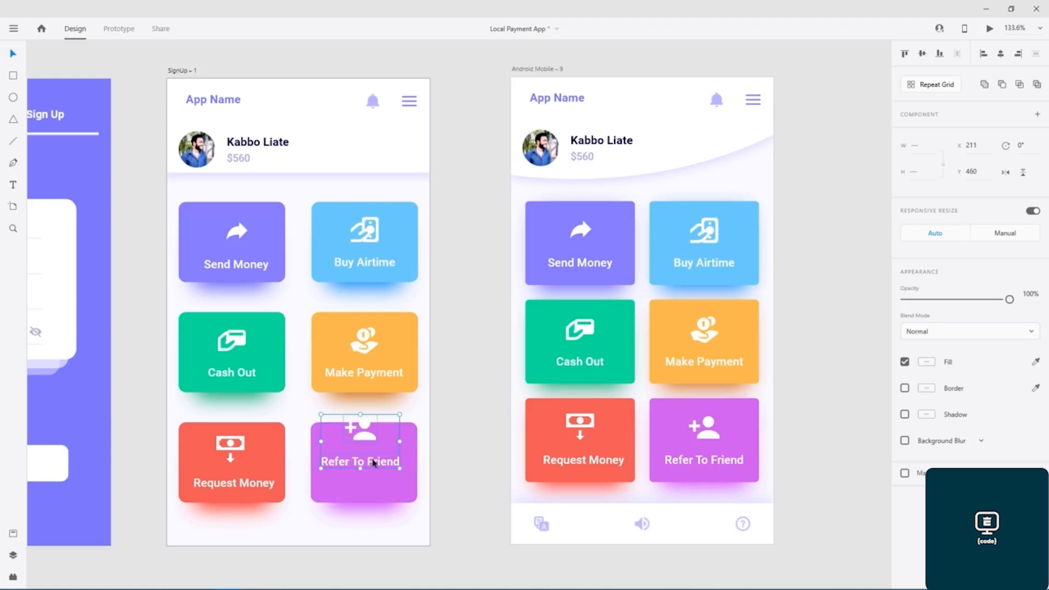
drag(365, 437, 368, 458)
click(469, 428)
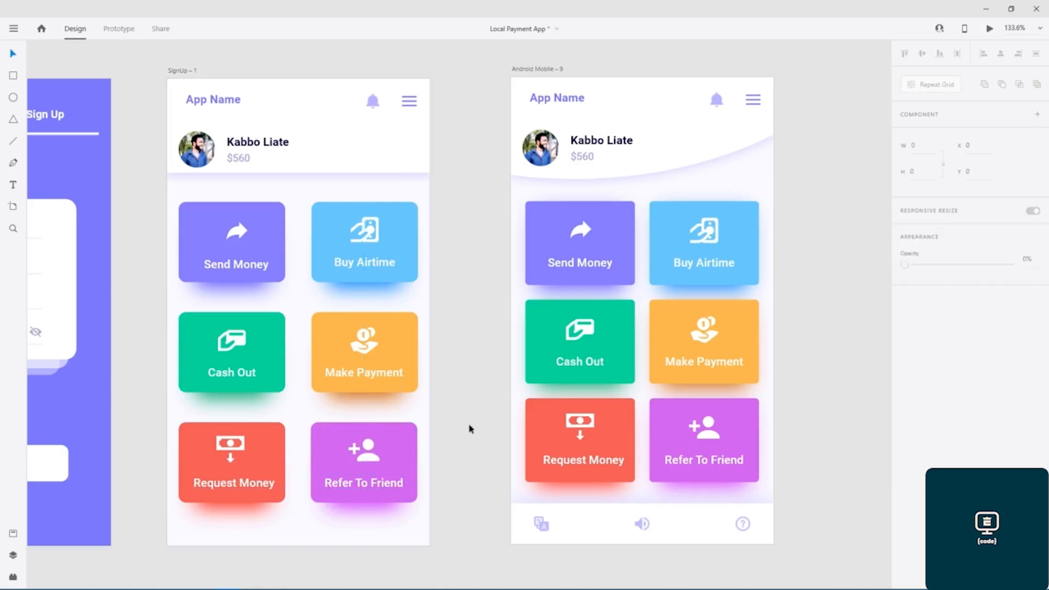
key(ctrl+s)
Step: Nudge all six menu cards together slightly upwards beneath the profile header
scroll(474, 420, down, 2)
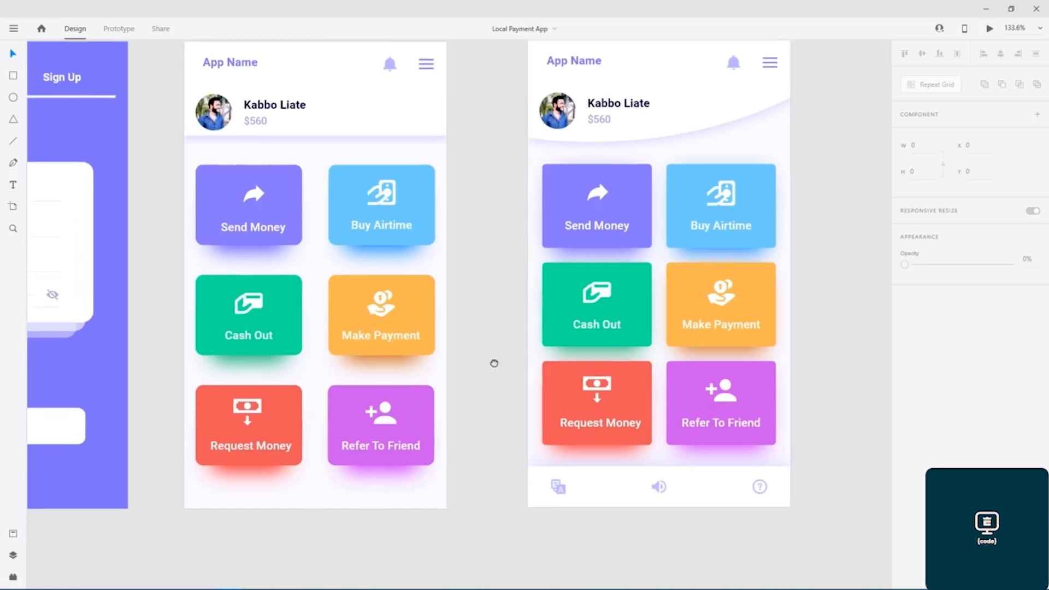
drag(475, 450, 194, 170)
key(Up)
key(Up)
key(Up)
key(Up)
key(Up)
key(Up)
key(Up)
key(Up)
key(Down)
key(Down)
key(Down)
key(Down)
key(Down)
key(Down)
key(Down)
click(503, 347)
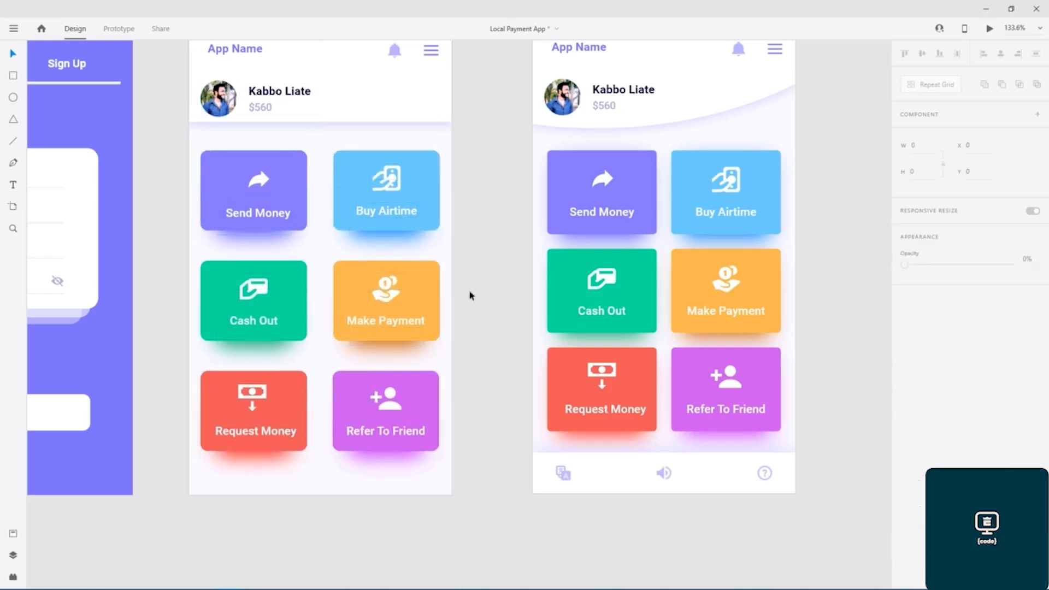
Step: Move the two lower rows of menu cards up together to Y 303, closer to the first row
drag(464, 284, 197, 426)
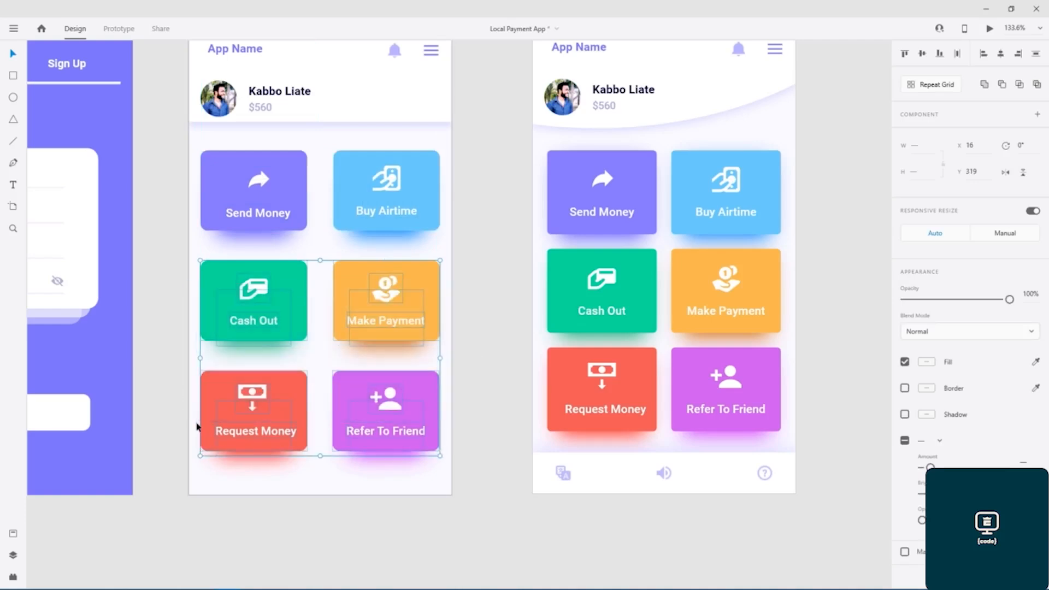
key(Up)
key(Up)
key(Up)
key(Up)
key(Up)
key(Up)
key(Up)
key(Up)
key(Up)
key(Up)
key(Up)
key(Up)
key(Up)
key(Up)
key(Up)
key(Up)
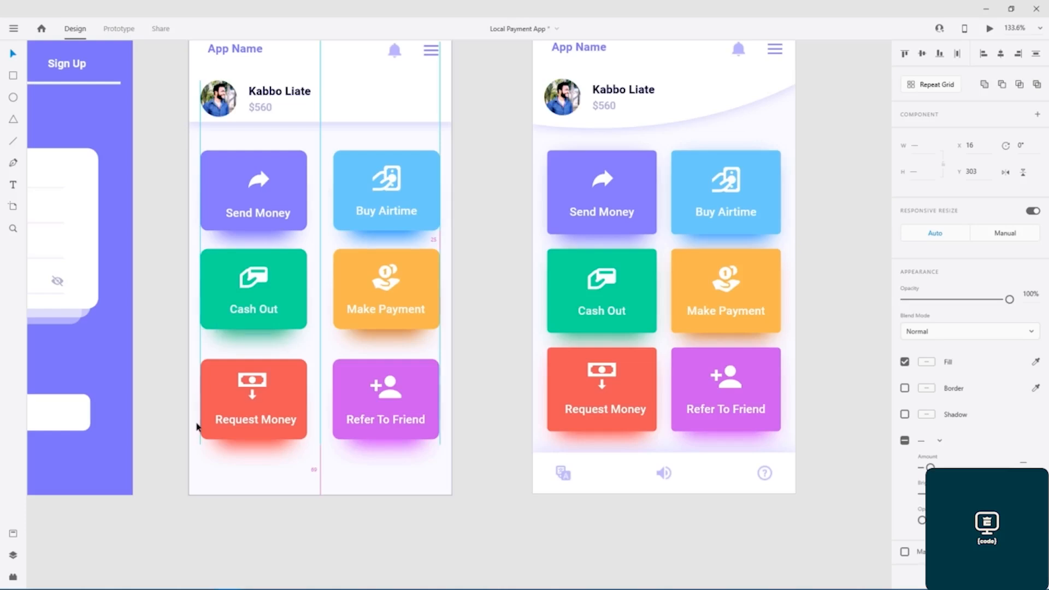
click(498, 389)
Step: Move the Request Money and Refer To Friend cards up to Y 438, level with the reference row
drag(487, 376, 195, 430)
key(Up)
key(Up)
key(Up)
key(Up)
key(Up)
key(Up)
key(Up)
key(Up)
key(Up)
key(Up)
key(Up)
key(Up)
key(Up)
key(Up)
key(Up)
key(Up)
key(Up)
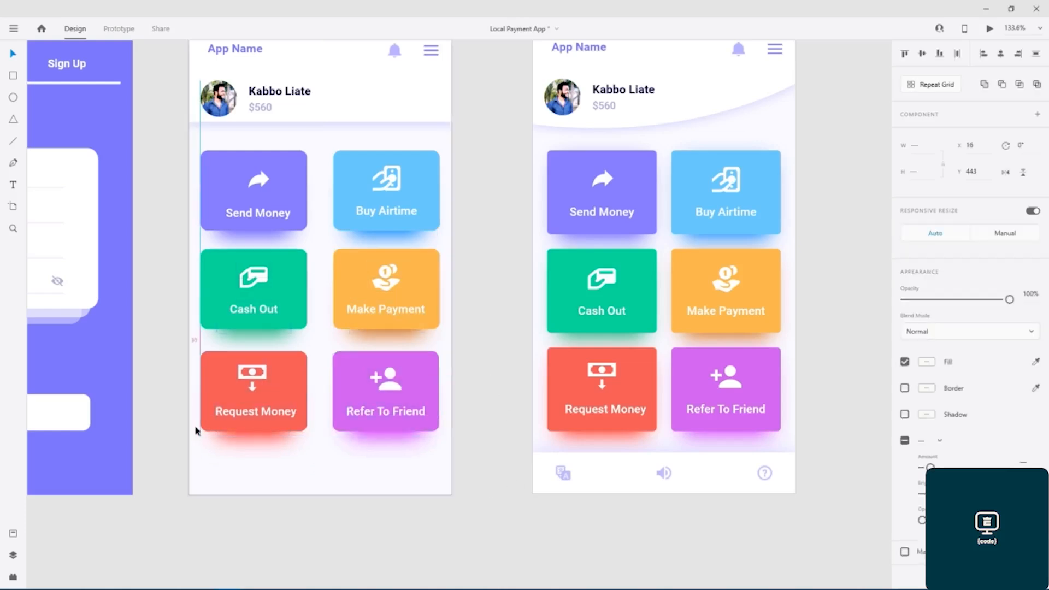
key(Down)
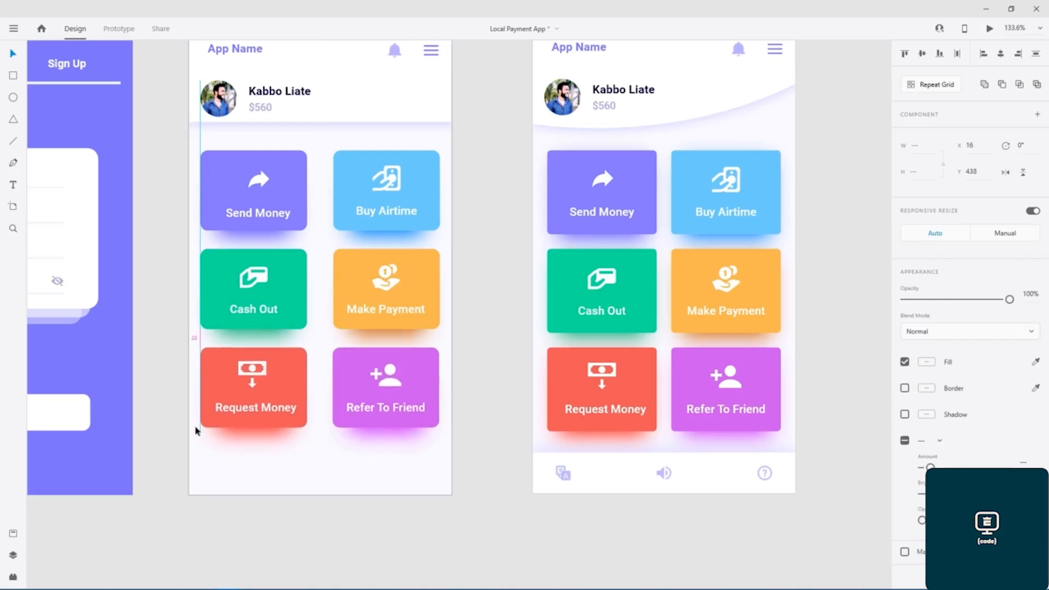
click(478, 337)
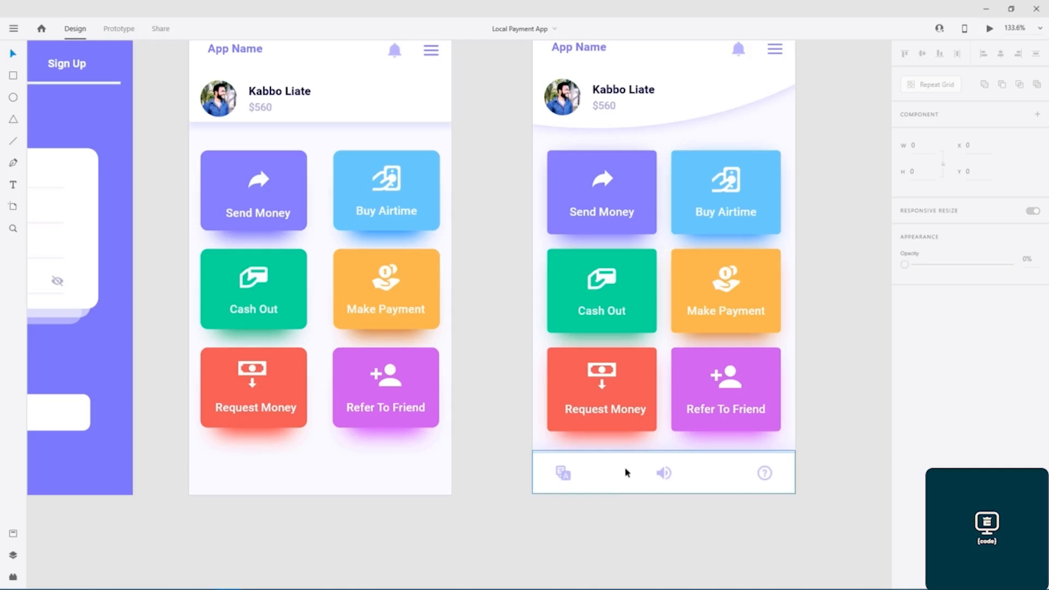
Step: Copy the reference artboard's bottom navigation bar with its translate, speaker and help icons onto the new home screen
drag(562, 543, 776, 462)
key(ctrl+c)
click(396, 284)
key(ctrl+v)
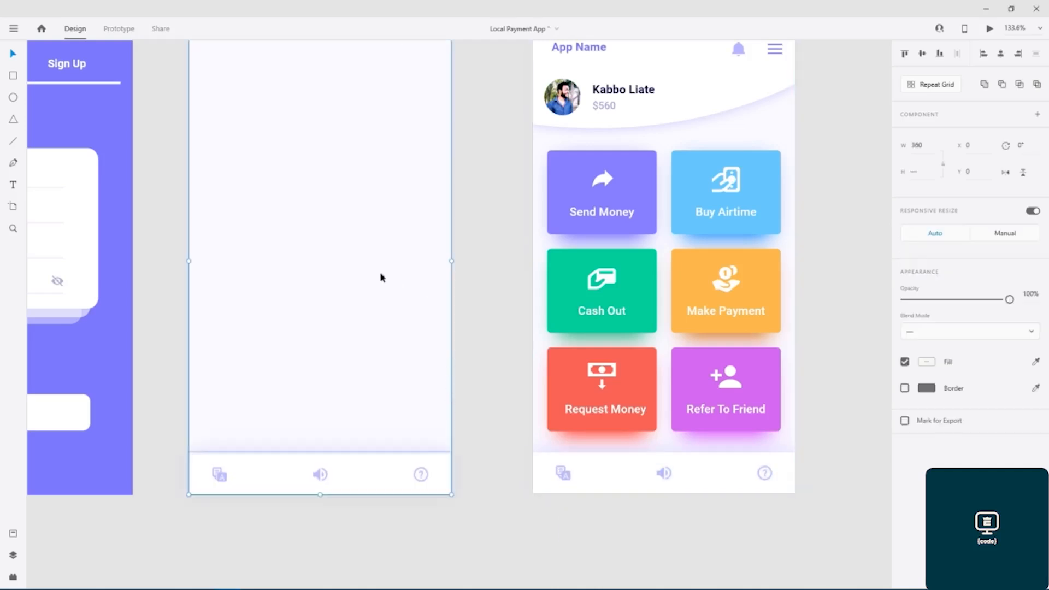
Step: Delete the pasted full-screen background that covers the new home screen's header and cards
click(407, 246)
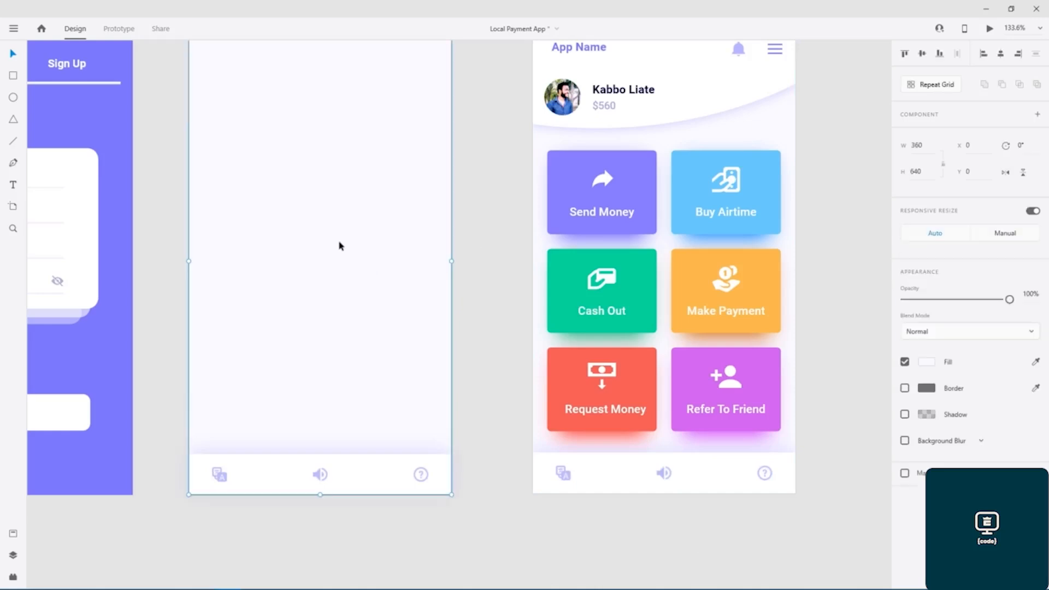
key(Delete)
click(490, 329)
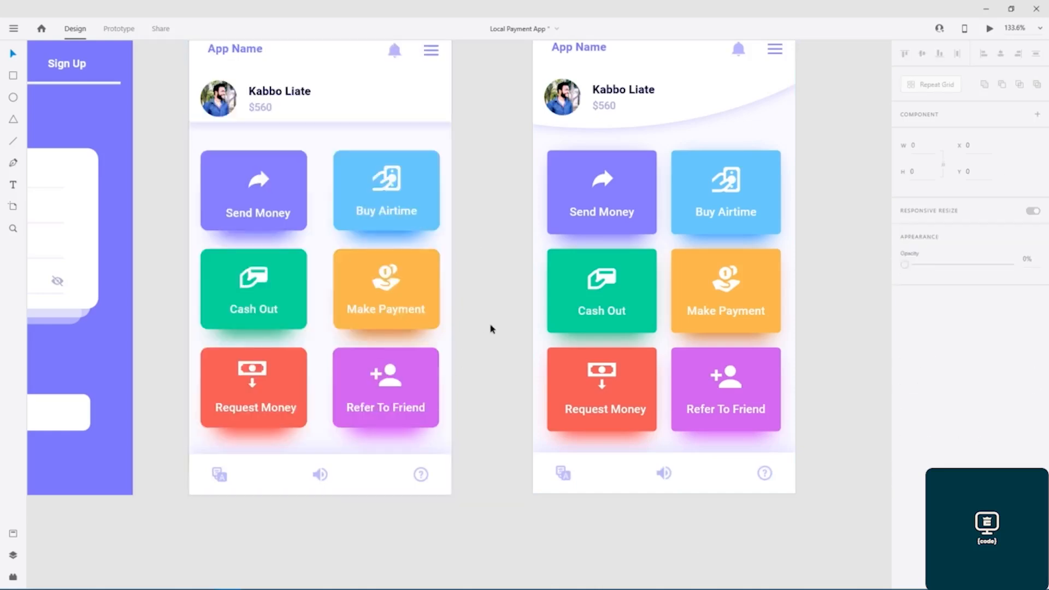
drag(478, 222, 487, 262)
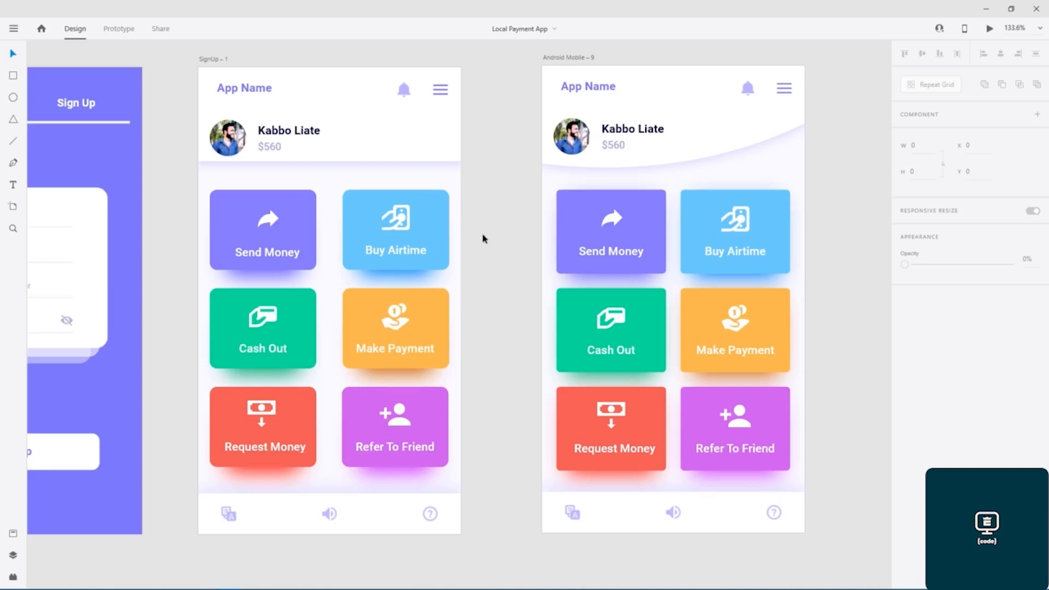
Step: Rotate the new home screen's white header rectangle to -6°
mouse_move(503, 234)
mouse_down()
mouse_move(632, 241)
mouse_move(507, 229)
mouse_up()
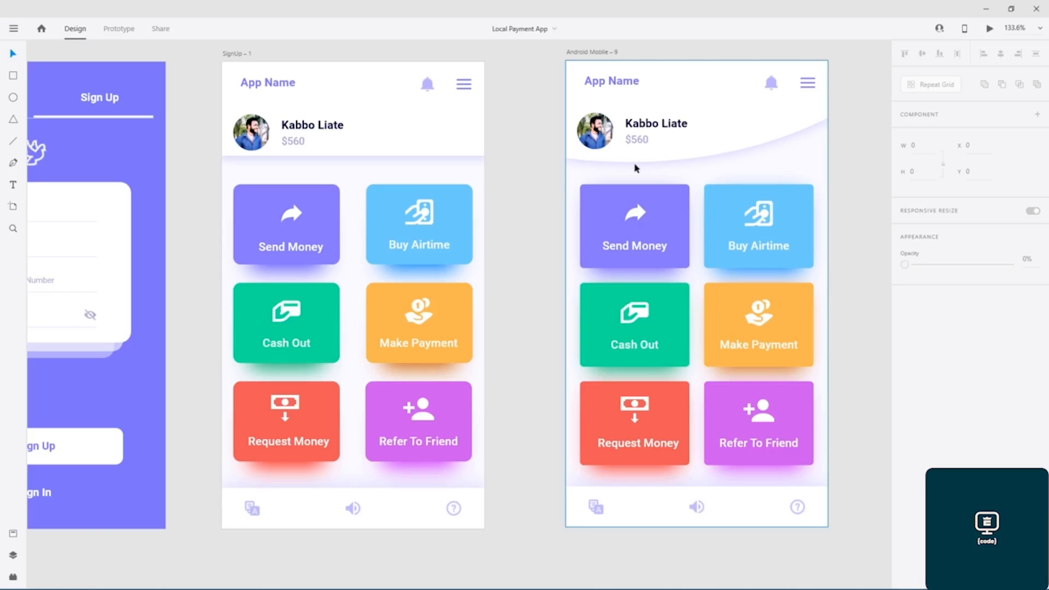
drag(513, 145, 550, 155)
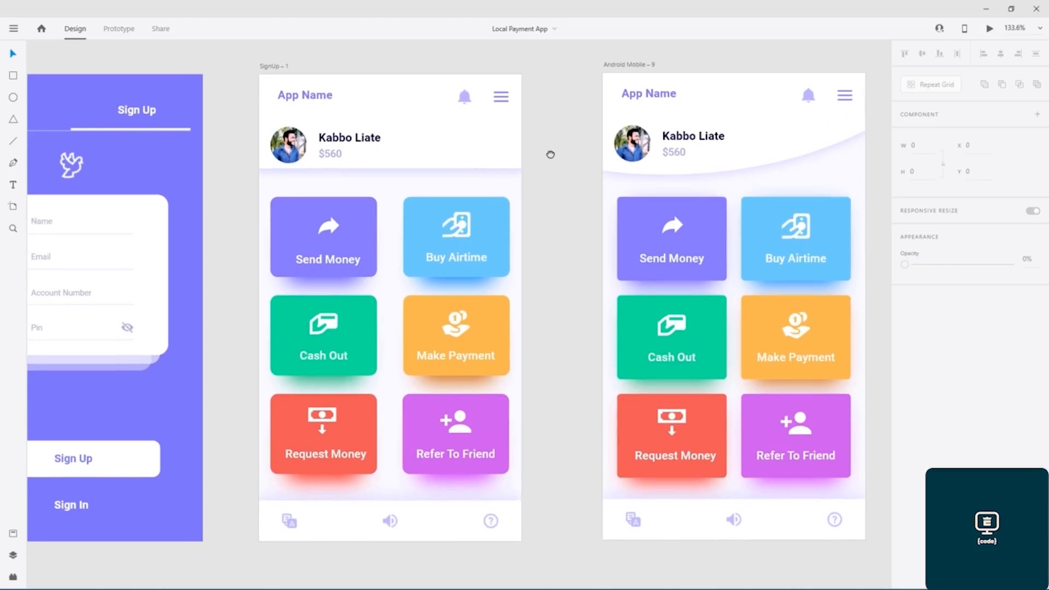
scroll(550, 155, up, 3)
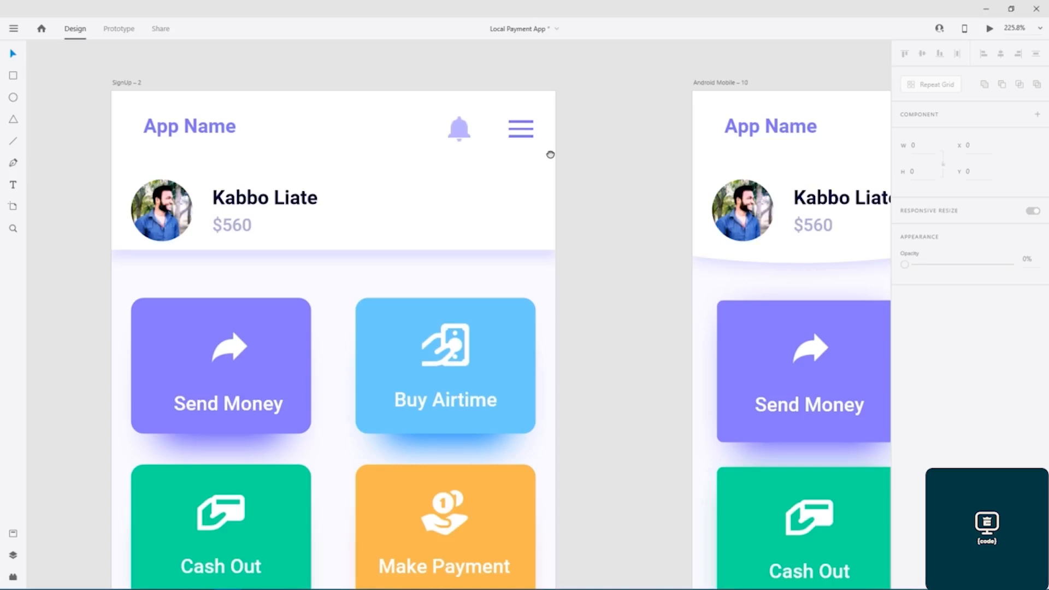
drag(632, 199, 463, 198)
scroll(510, 189, down, 2)
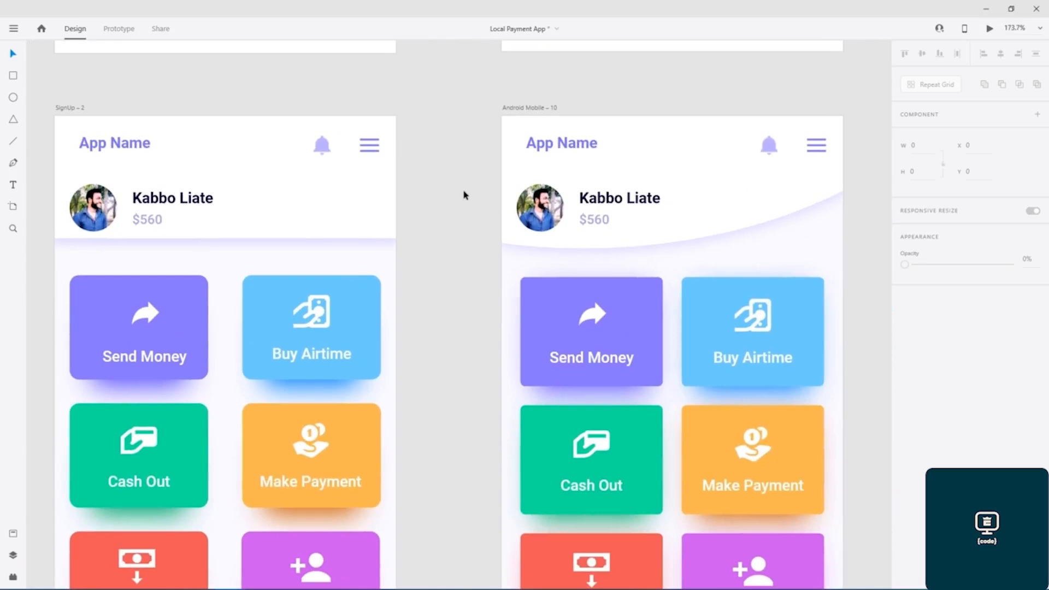
click(326, 220)
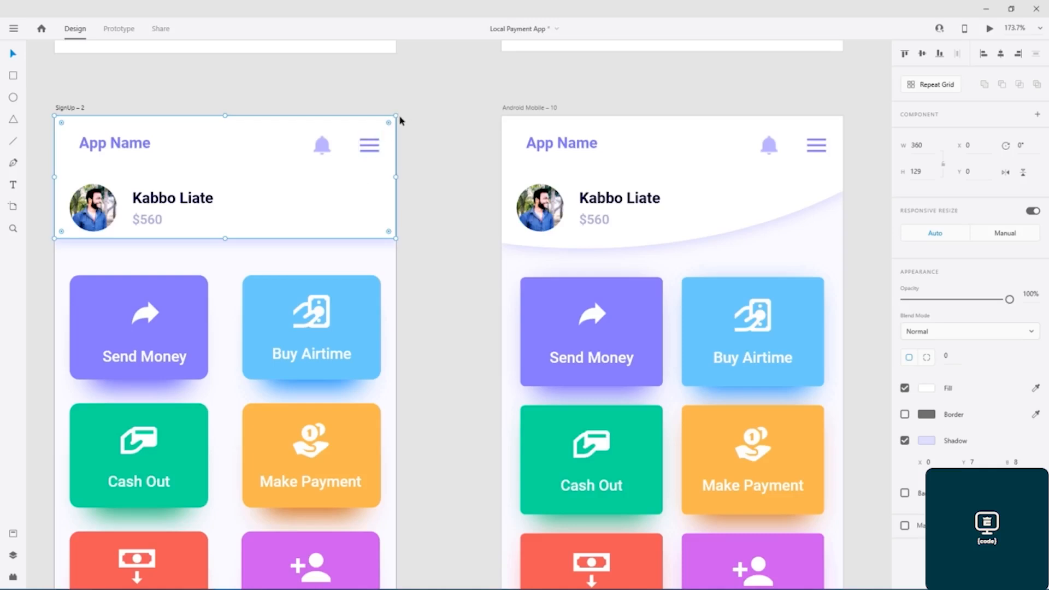
drag(398, 115, 396, 95)
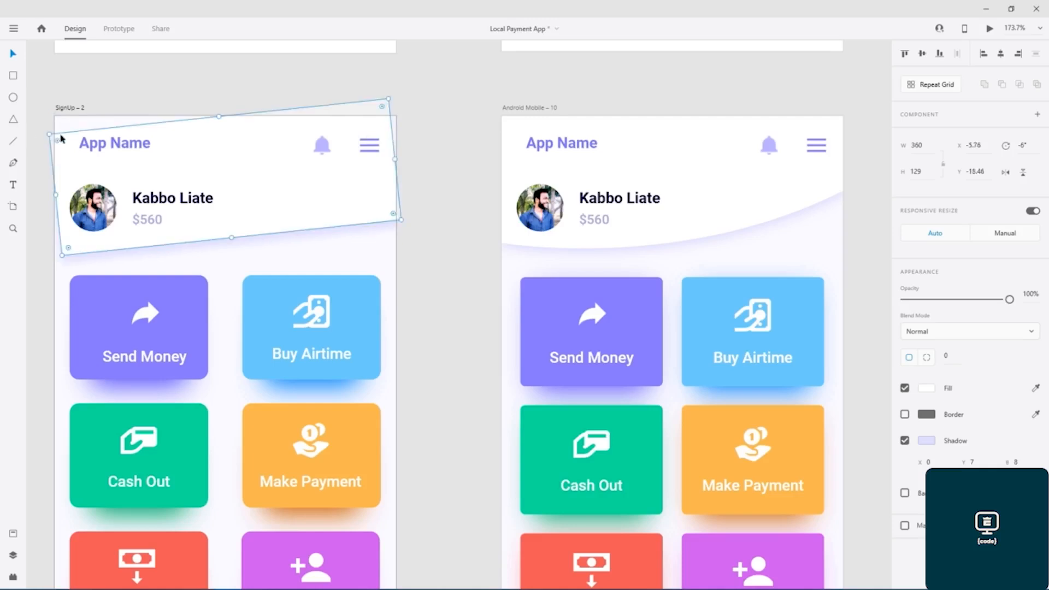
Step: Enlarge the tilted header rectangle to 387 by 166 so it extends past the artboard's edges
drag(219, 117, 215, 81)
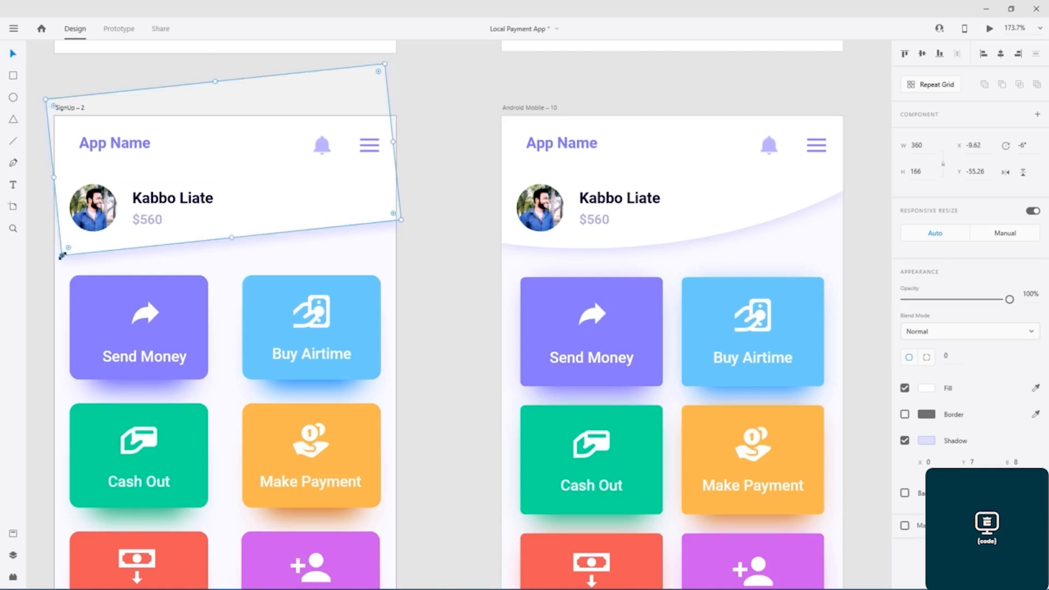
drag(53, 178, 39, 177)
drag(393, 142, 405, 141)
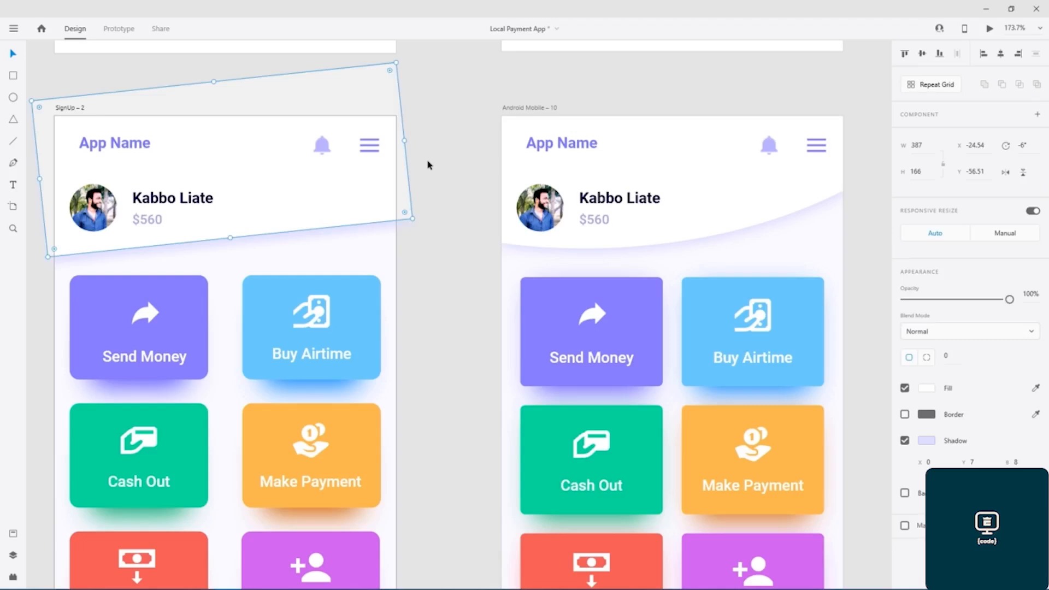
click(428, 165)
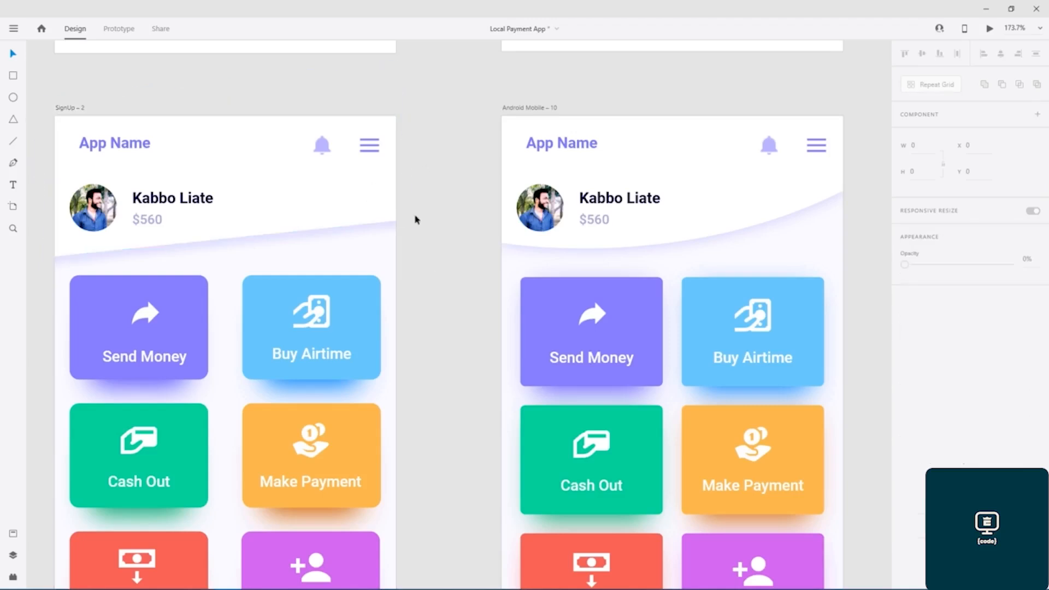
Step: Try rotating the header rectangle the opposite way to 4° and undo the rotation
click(363, 194)
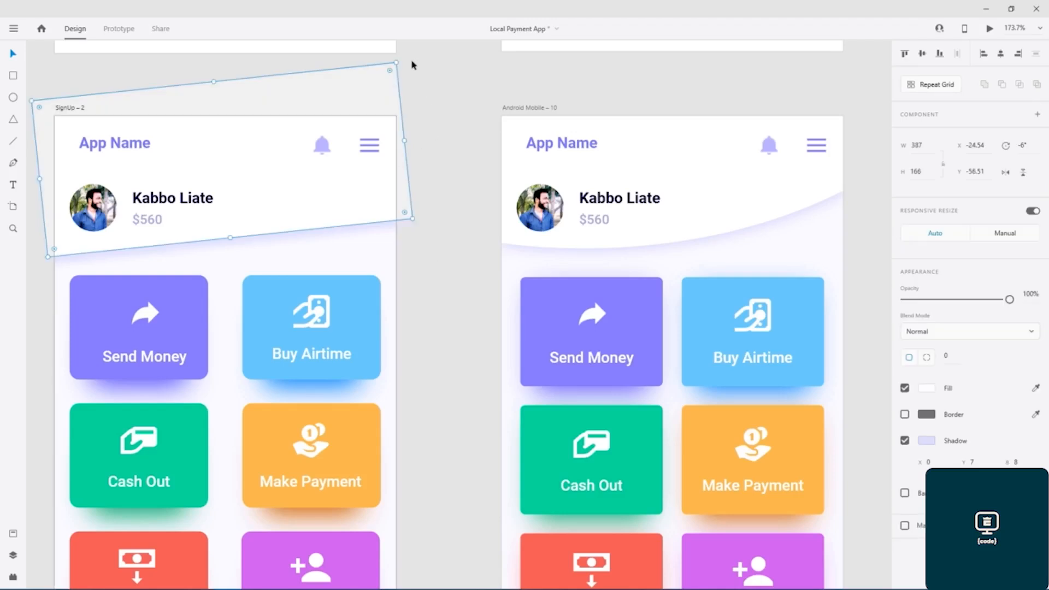
drag(414, 220, 402, 252)
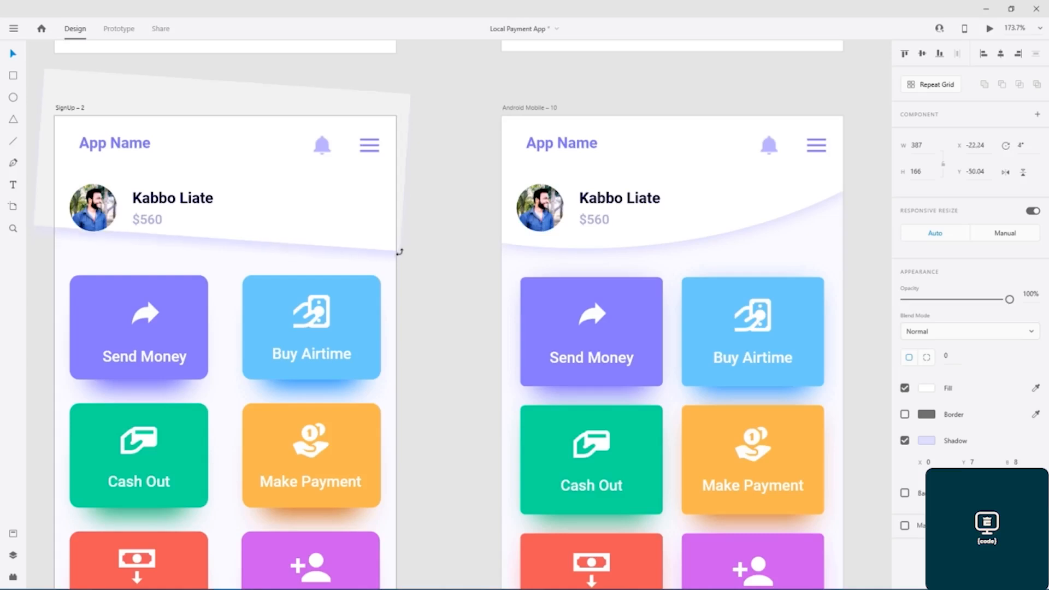
key(Delete)
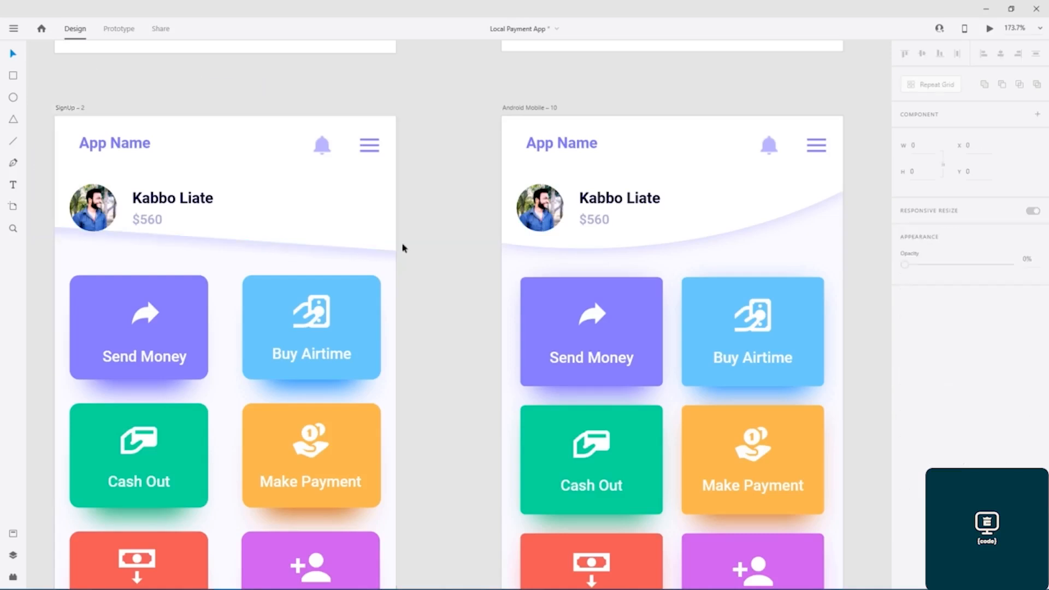
key(ctrl+z)
key(Escape)
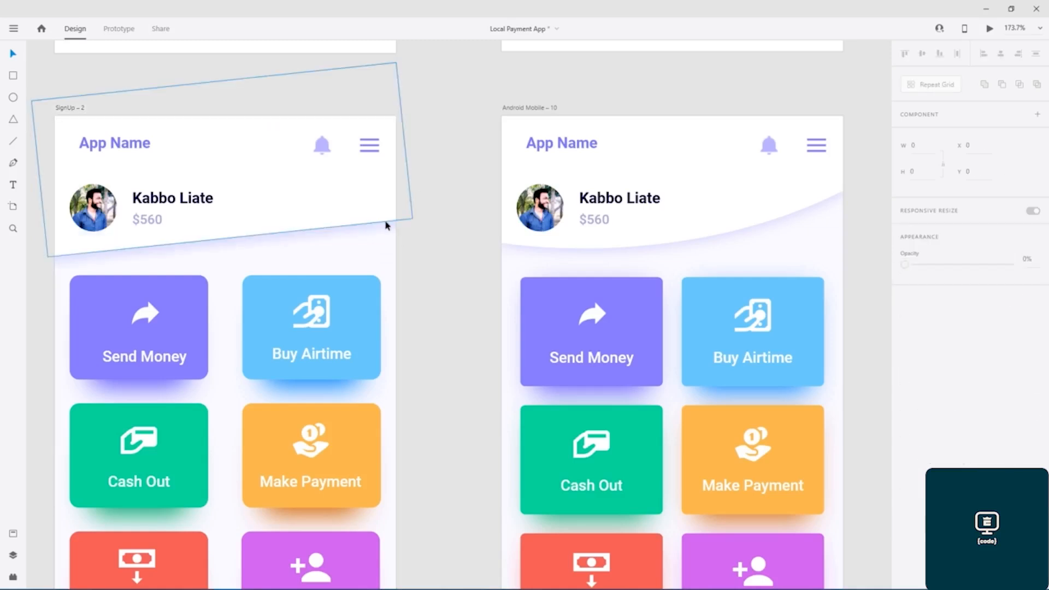
Step: Try individual corner radii of 28 and 10 on the tilted header rectangle and reset the radius to 0
click(385, 225)
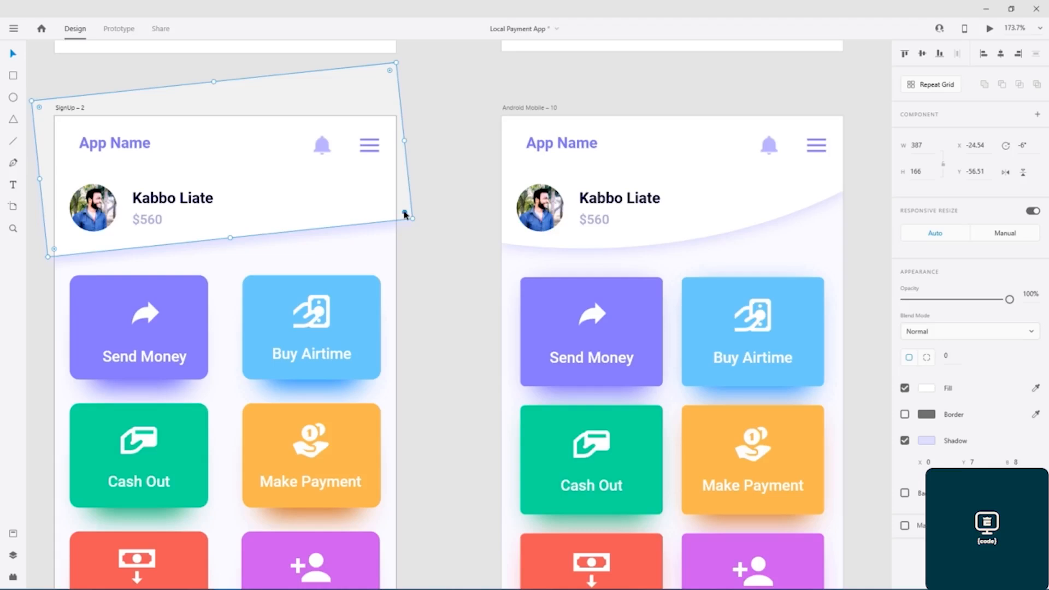
click(926, 357)
click(949, 356)
text(28)
key(Return)
text(10)
key(Return)
click(950, 356)
key(BackSpace)
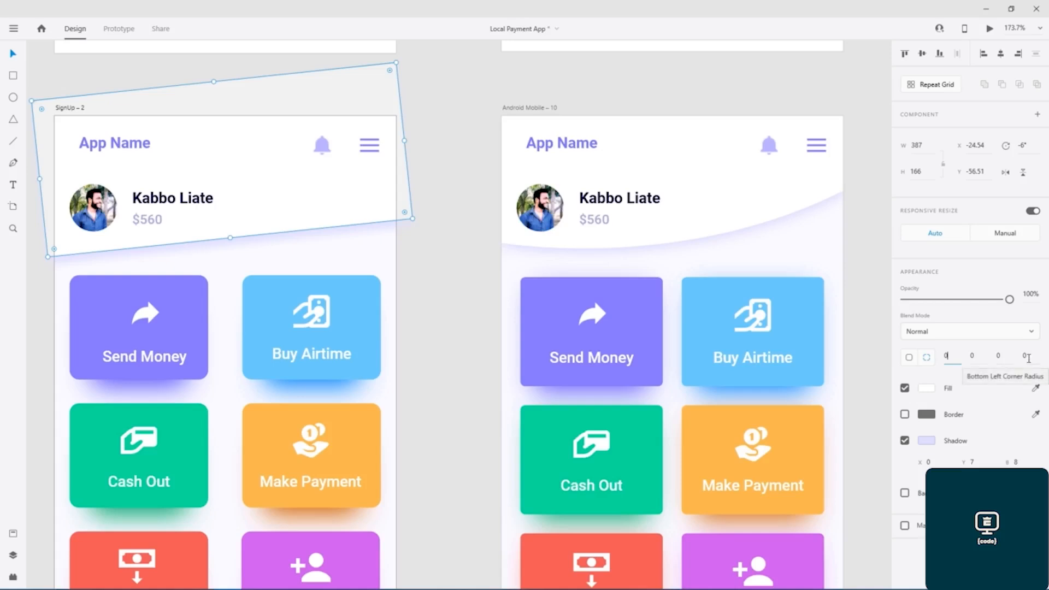
click(429, 210)
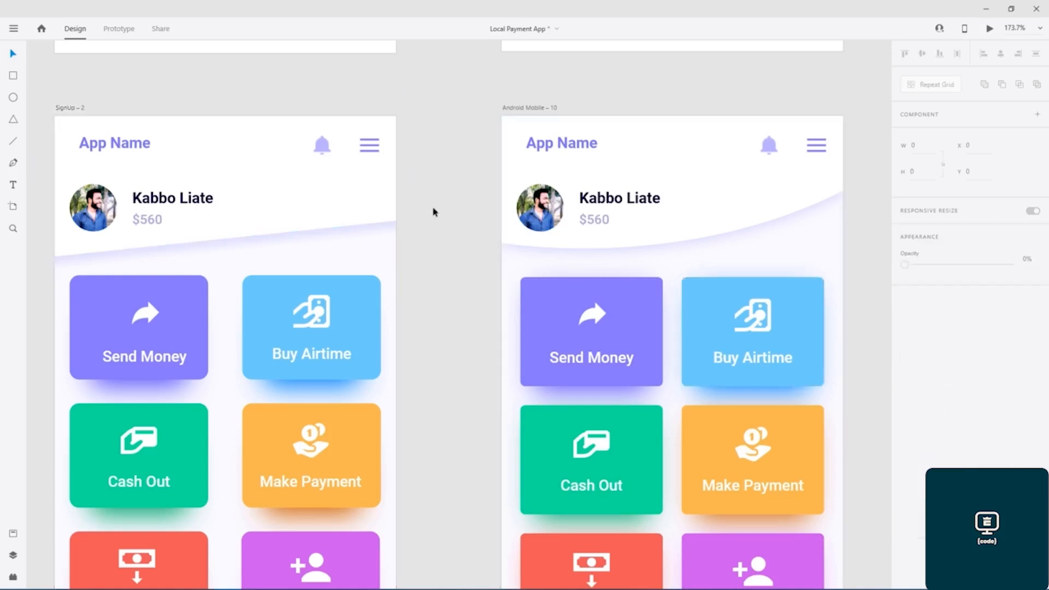
Step: Round only the tilted header rectangle's bottom-right corner to a radius of 154 and compare it with the reference artboard's curved header
click(377, 208)
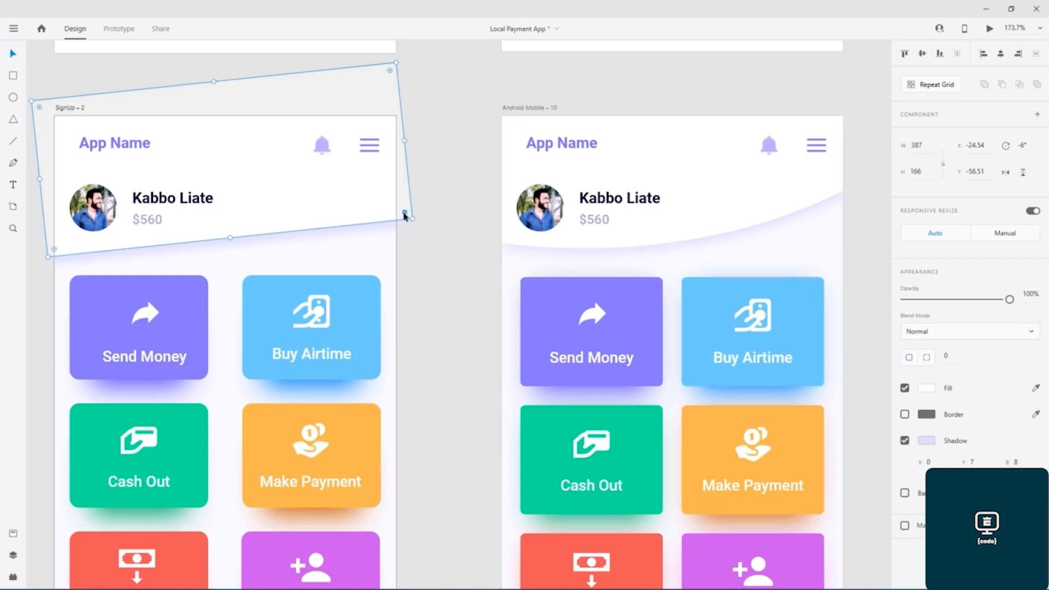
drag(405, 215, 255, 116)
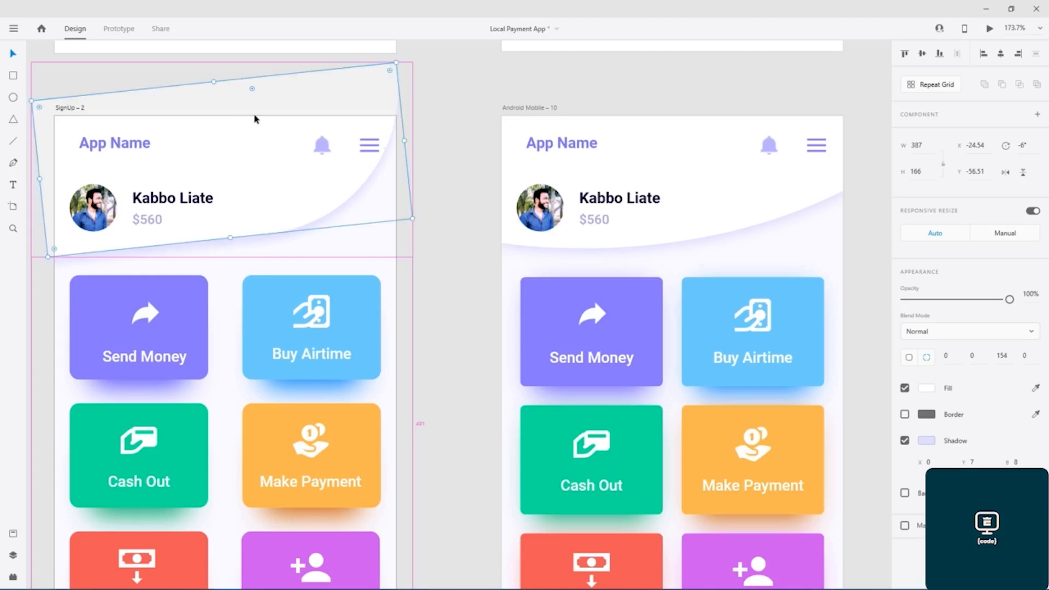
click(473, 158)
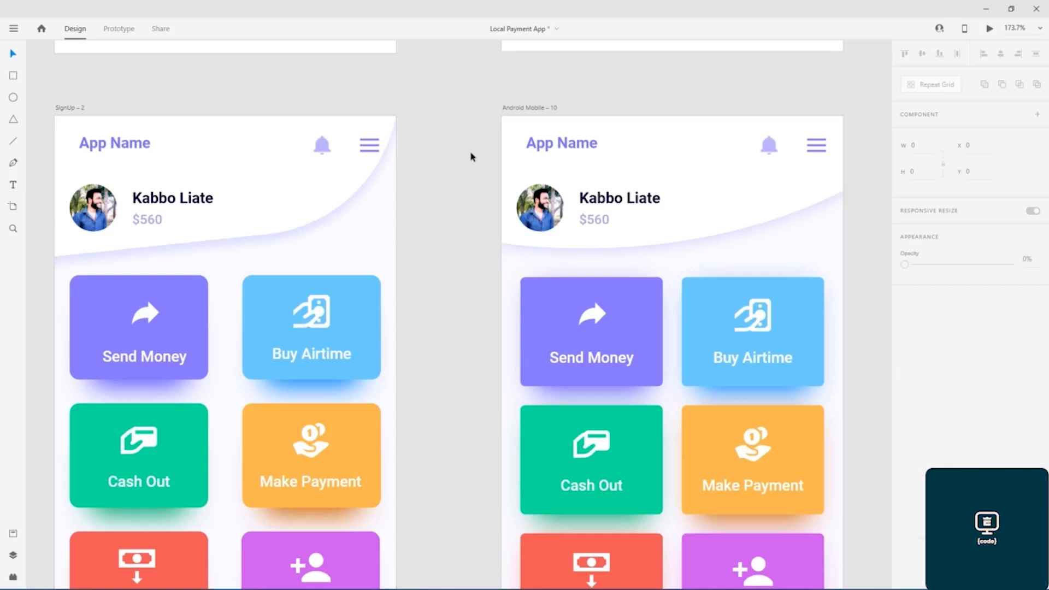
click(726, 225)
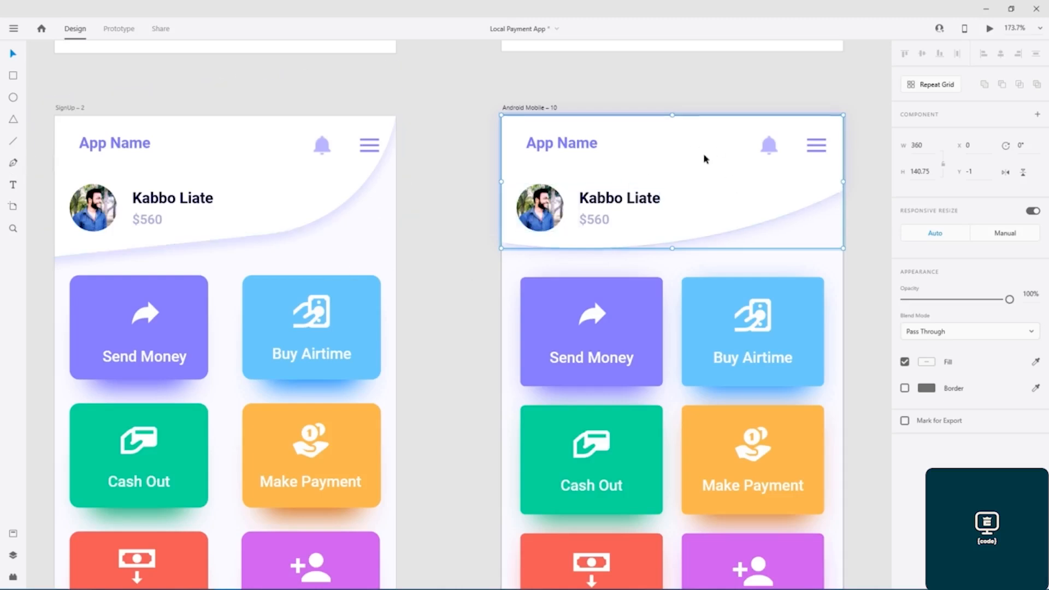
click(465, 172)
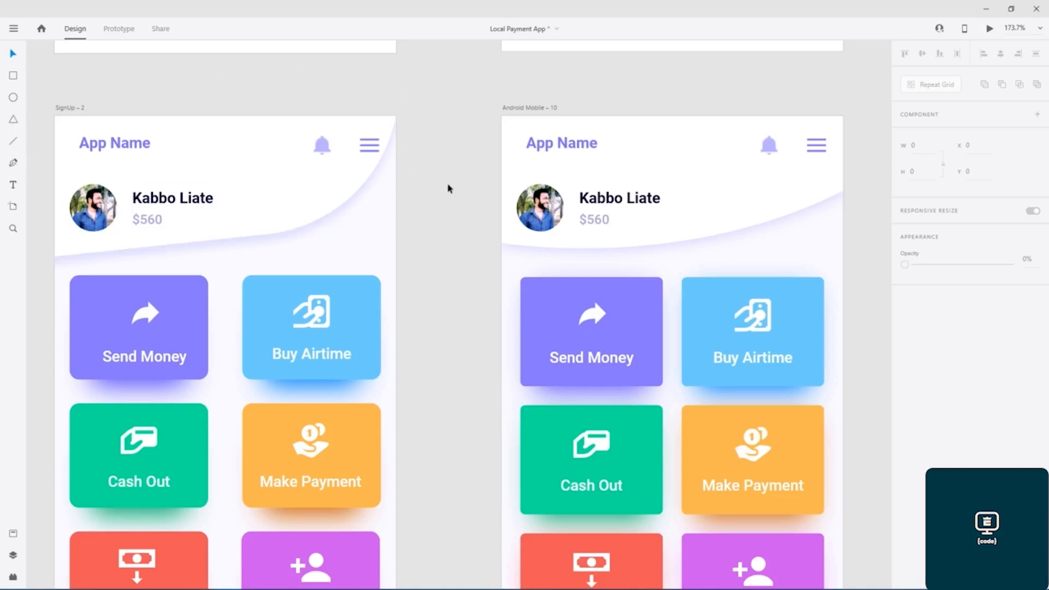
Step: Switch to The Bézier Game in the browser and trace its right-angle practice path
key(alt+Tab)
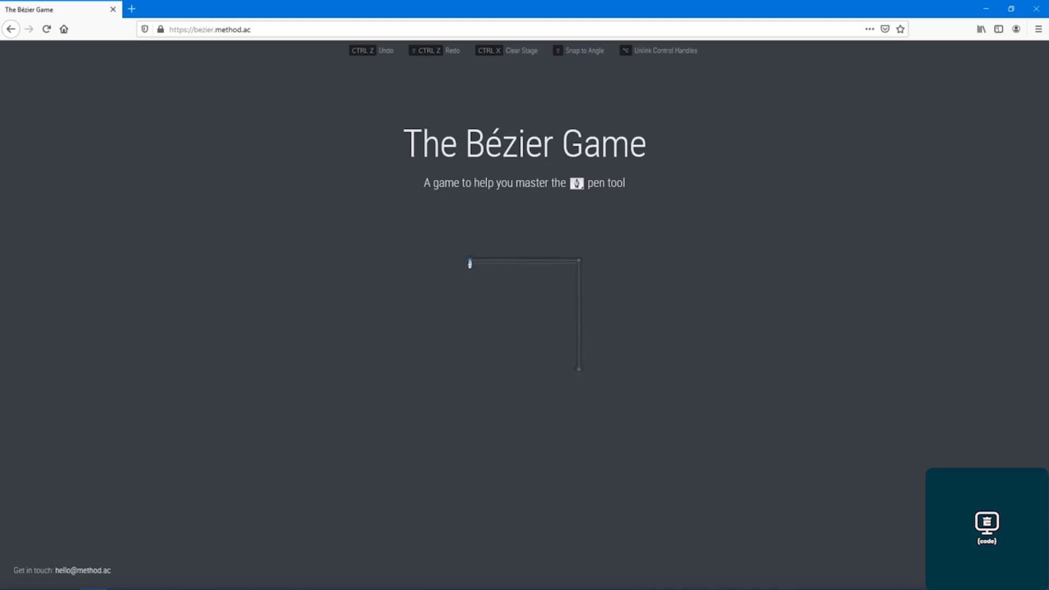
click(579, 260)
click(578, 370)
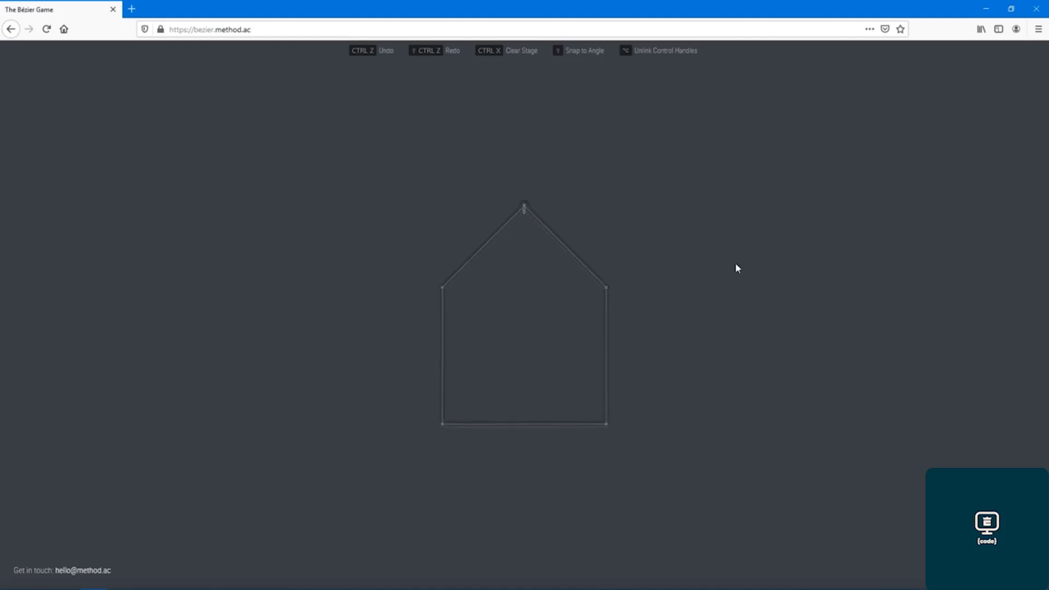
Step: Trace the house outline with straight segments, starting at the roof peak and closing the path there
click(525, 208)
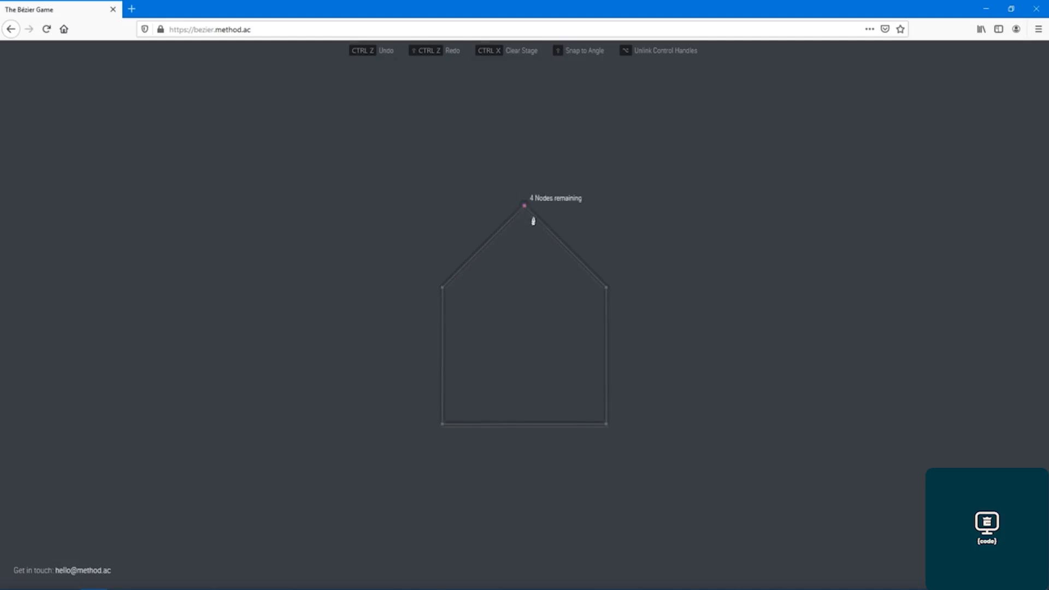
click(606, 290)
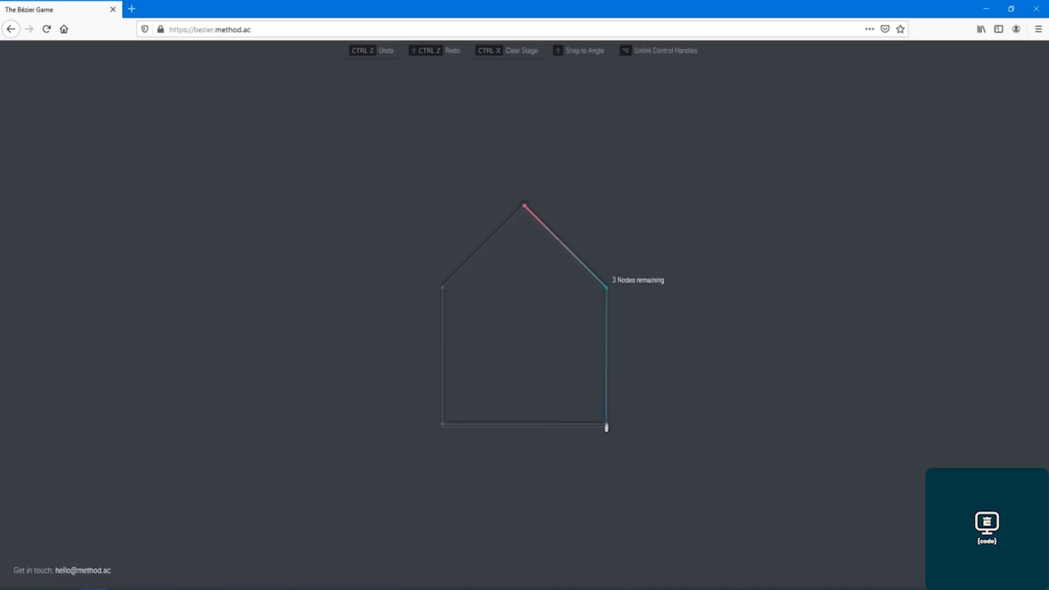
click(606, 424)
click(443, 424)
click(442, 288)
click(522, 209)
drag(464, 314, 463, 283)
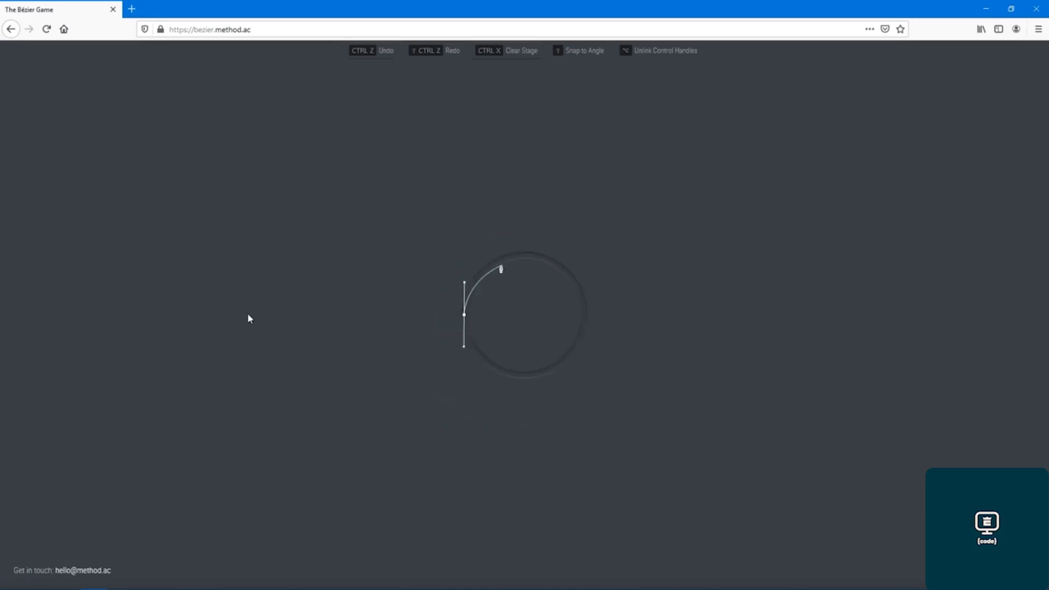
drag(524, 254, 557, 254)
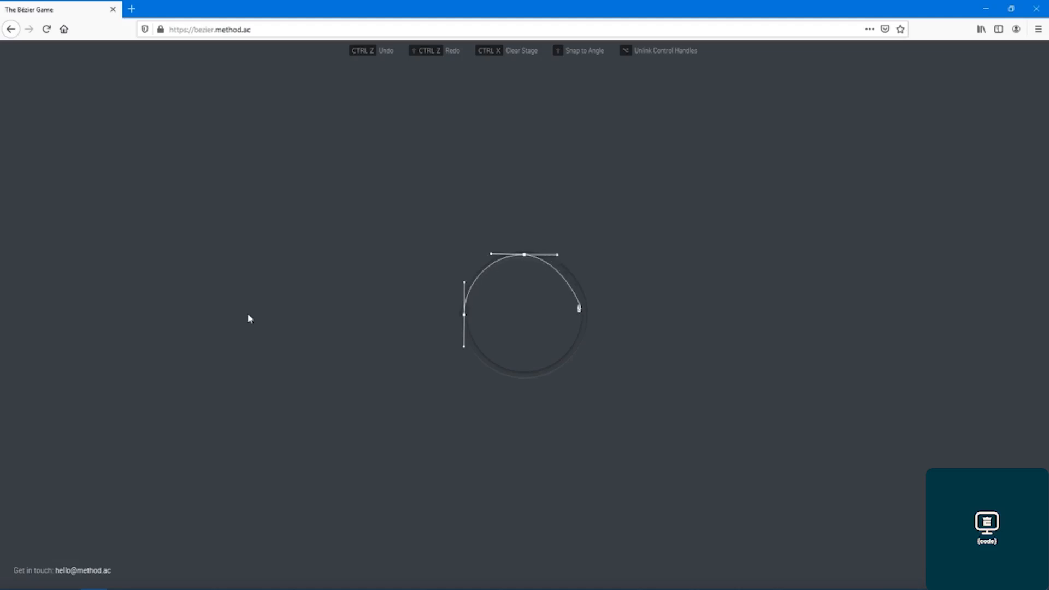
drag(584, 314, 584, 348)
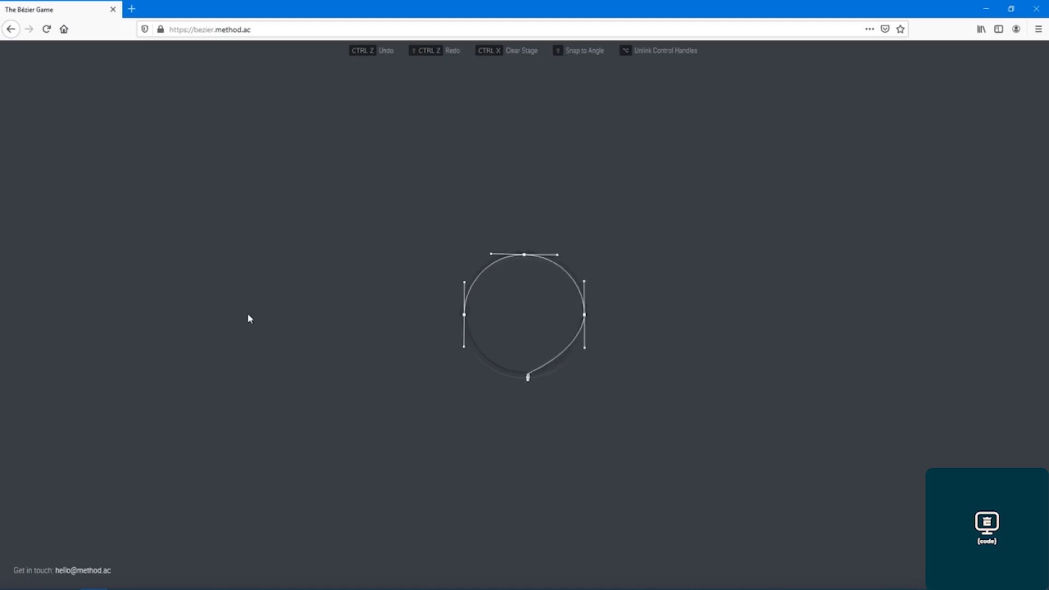
drag(524, 375, 492, 374)
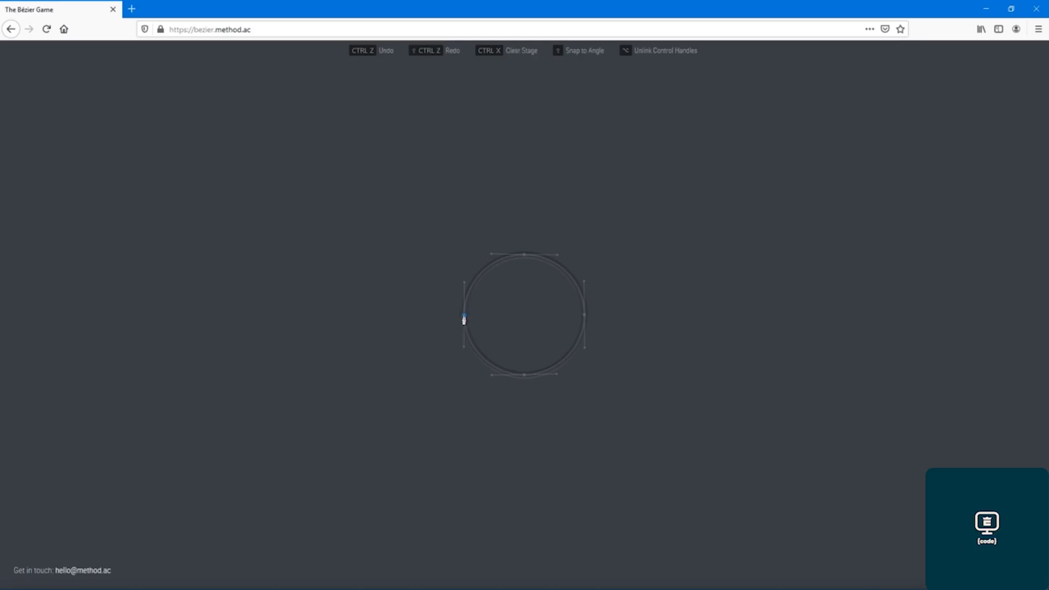
Step: Trace the circle clockwise with four smooth nodes, pulling handles along each tangent, and close the path at its left node
drag(464, 320, 464, 286)
drag(524, 258, 557, 258)
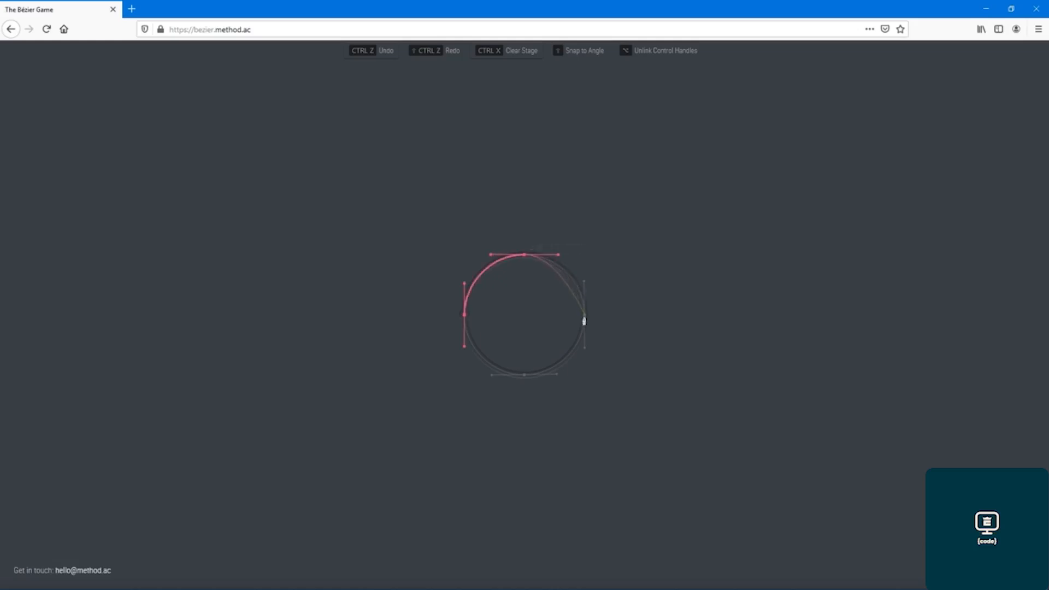
drag(584, 320, 583, 351)
drag(525, 379, 487, 377)
click(463, 320)
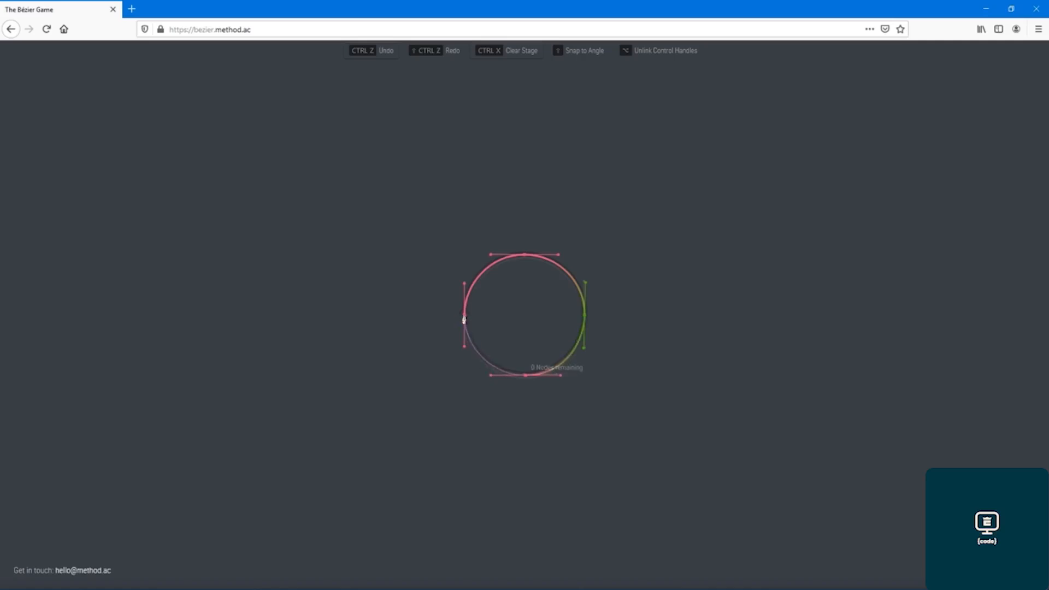
drag(523, 273, 605, 208)
key(alt)
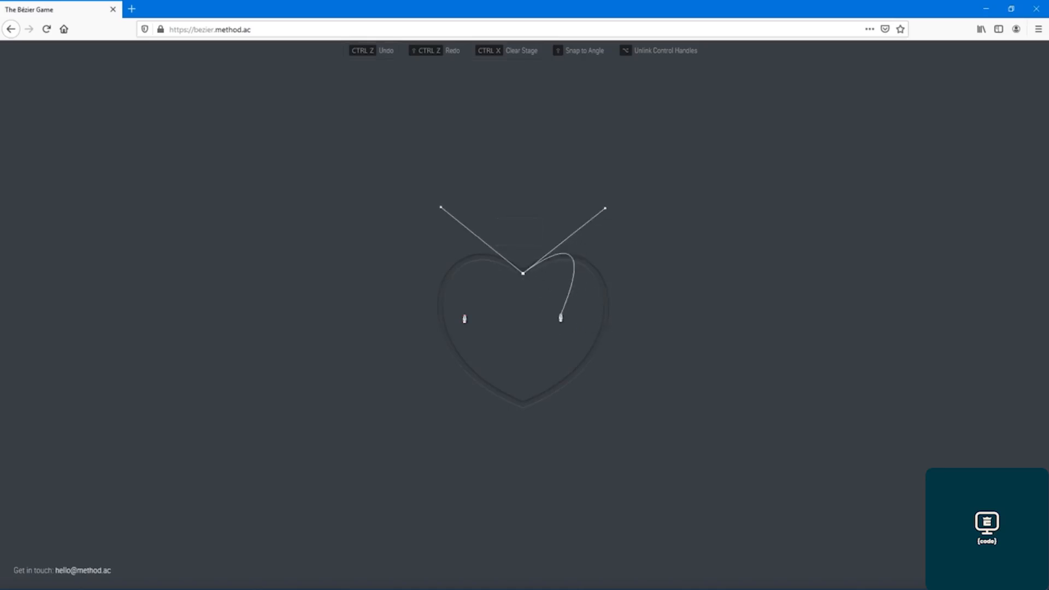
drag(522, 404, 386, 353)
key(alt)
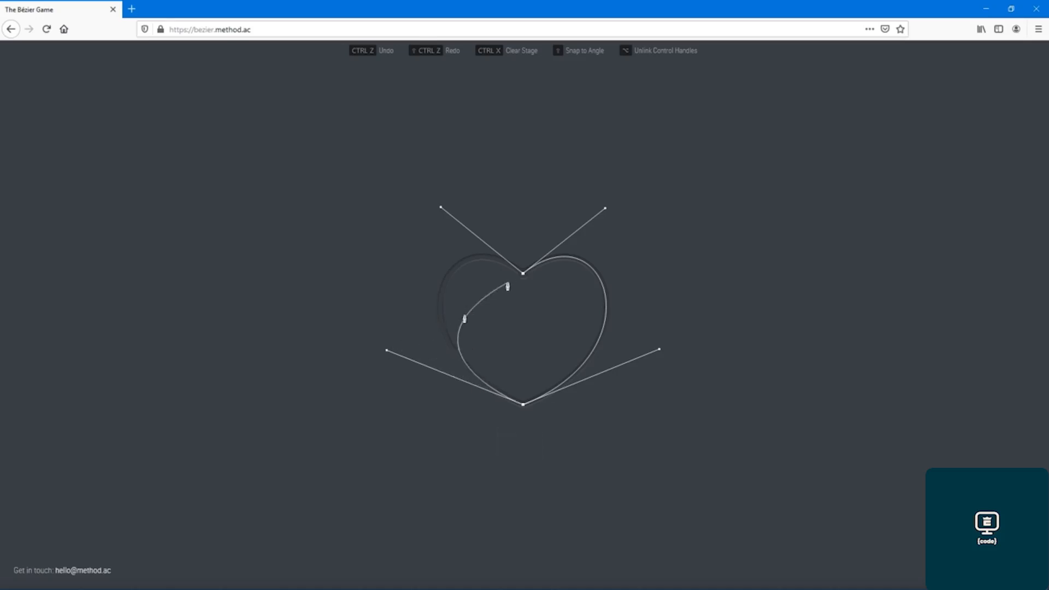
click(522, 274)
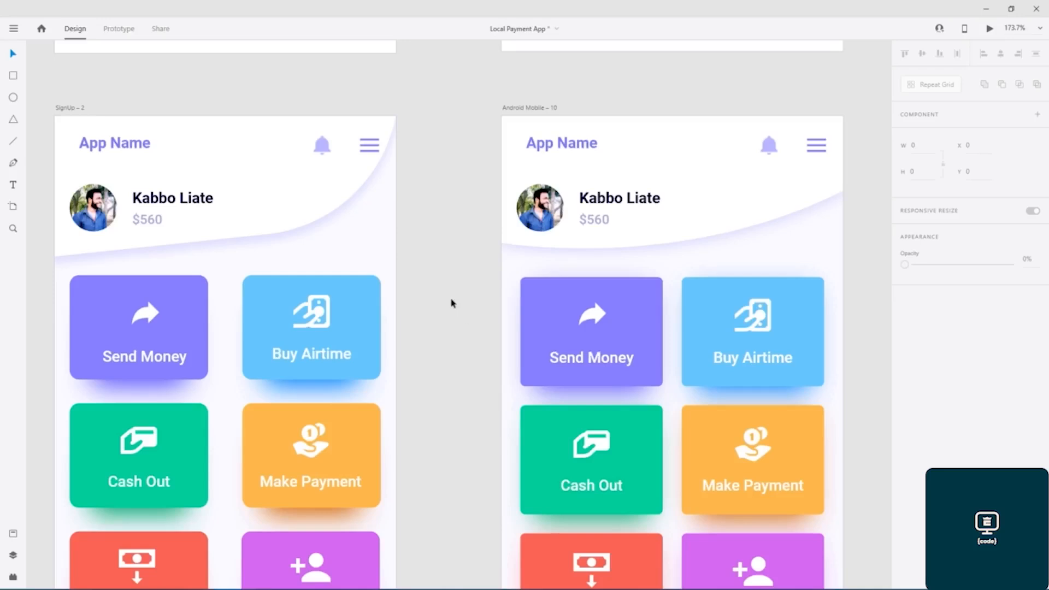
drag(454, 297, 499, 255)
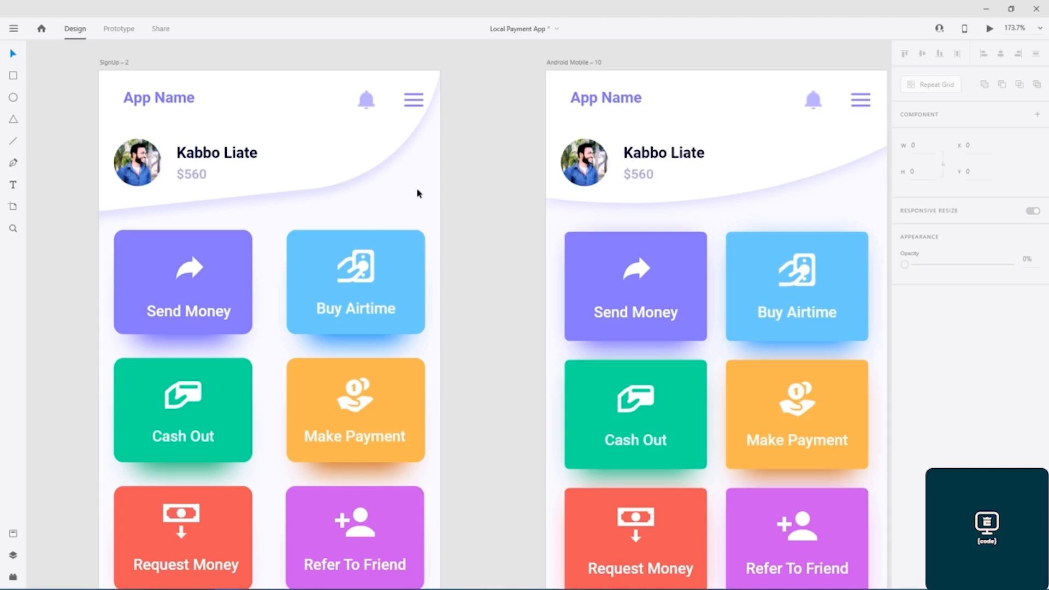
Step: Survey the reference screens and compare the SignUp – 1 and SignUp – 2 home artboards with Android Mobile – 9 and 10
scroll(480, 206, down, 3)
drag(492, 189, 463, 414)
drag(456, 204, 431, 515)
drag(480, 145, 704, 513)
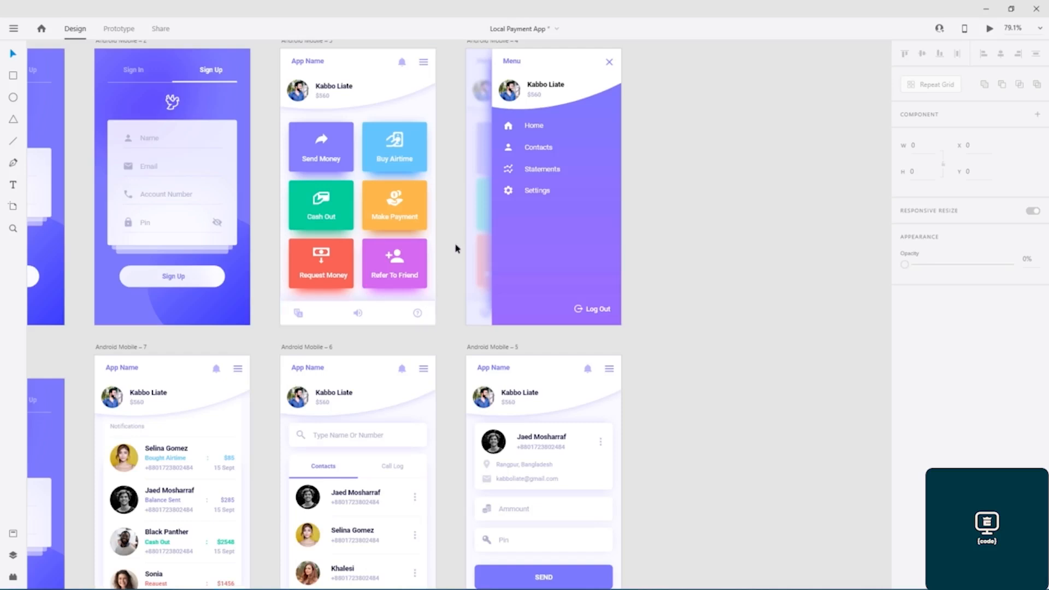
drag(458, 243, 556, 256)
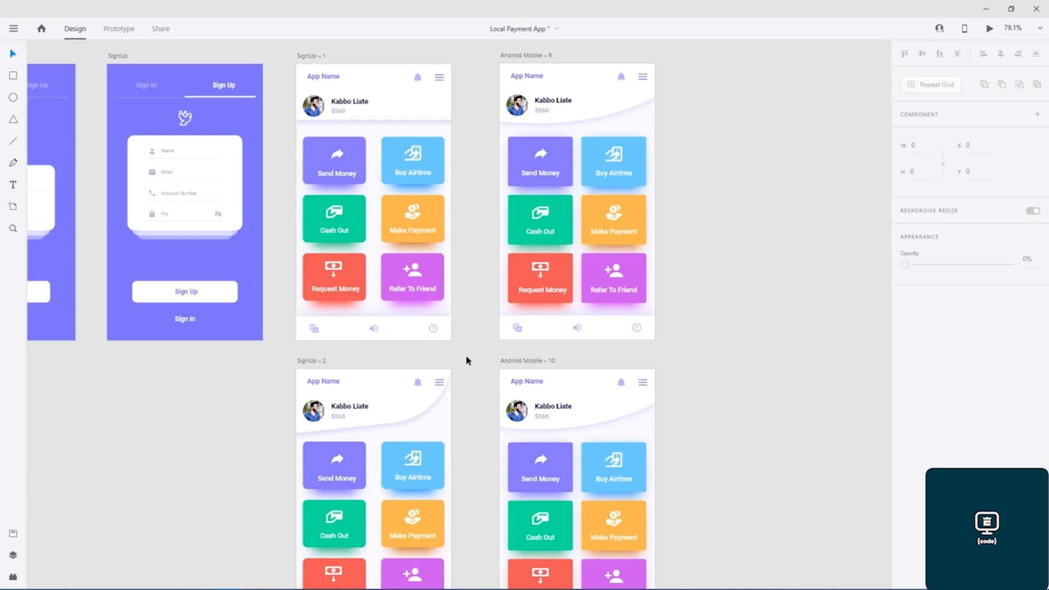
scroll(467, 361, down, 5)
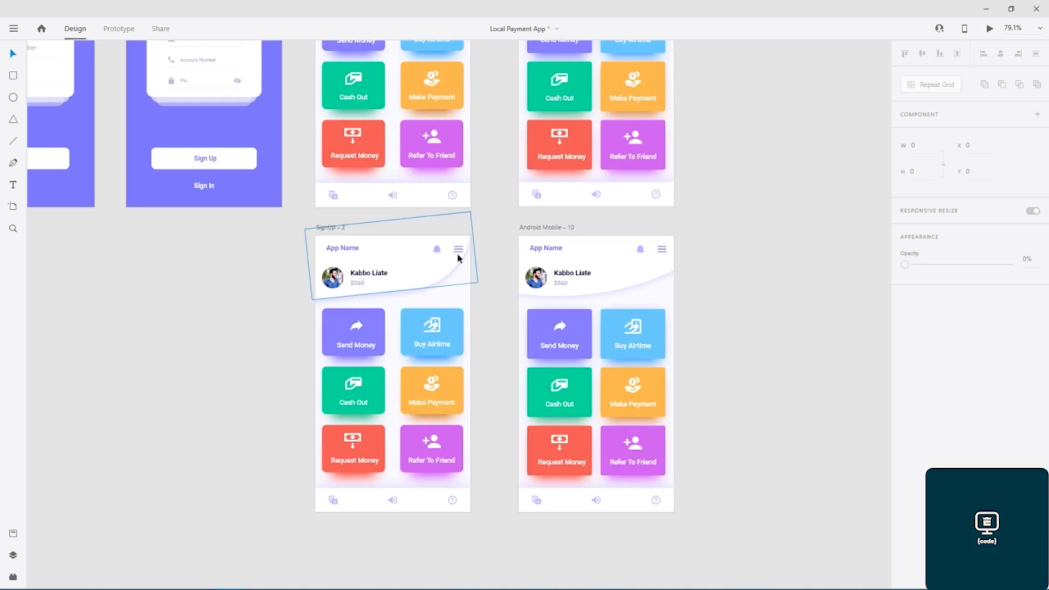
drag(500, 225, 393, 431)
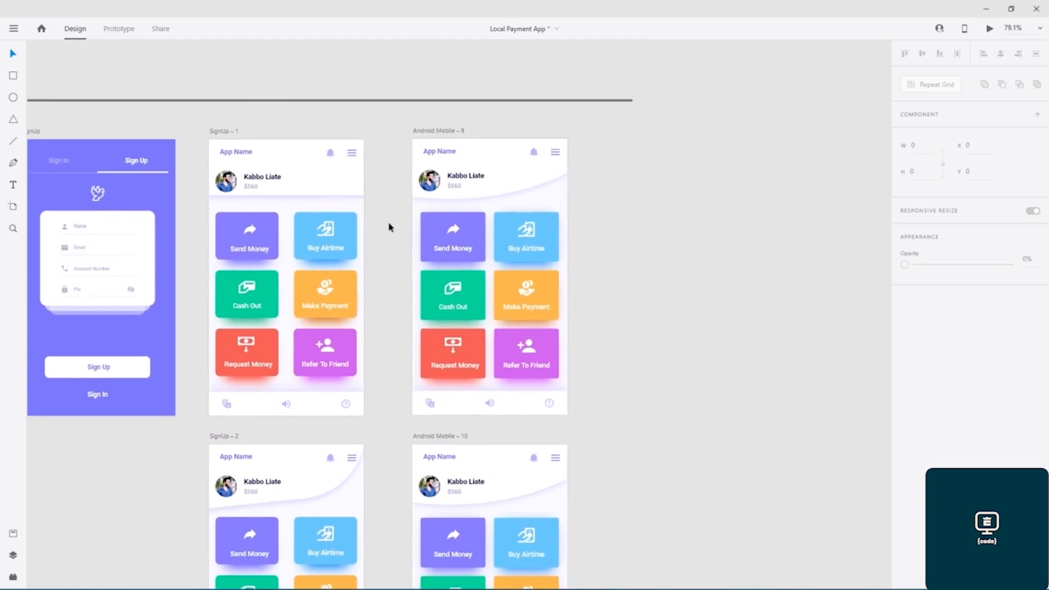
Step: Examine the curved headers across the reference home, menu, notifications, contacts and send-money artboards
scroll(390, 227, up, 15)
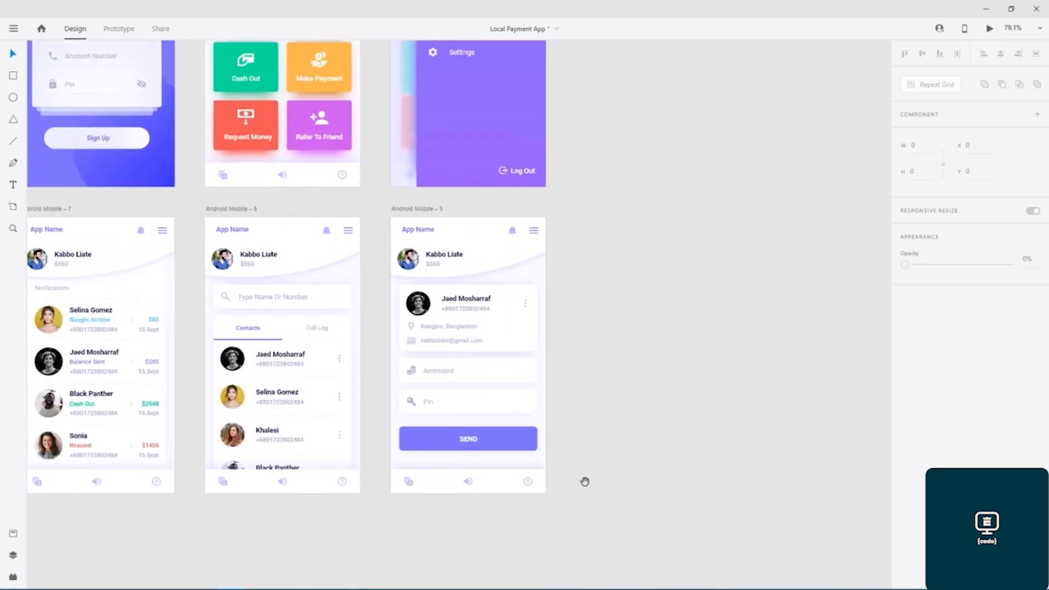
scroll(568, 281, left, 5)
scroll(606, 304, up, 2)
drag(644, 325, 594, 449)
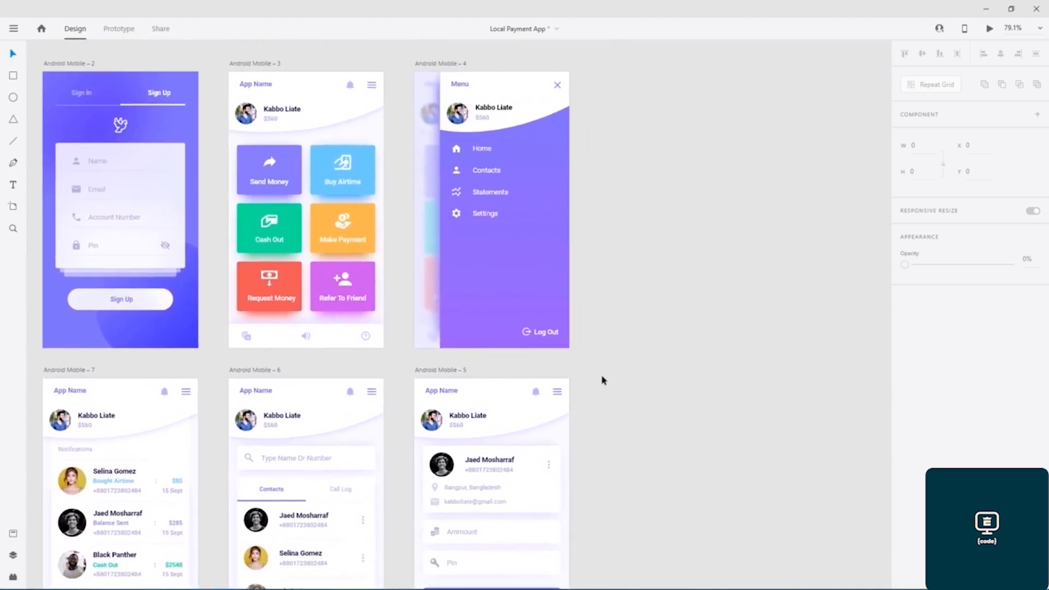
drag(606, 174, 636, 230)
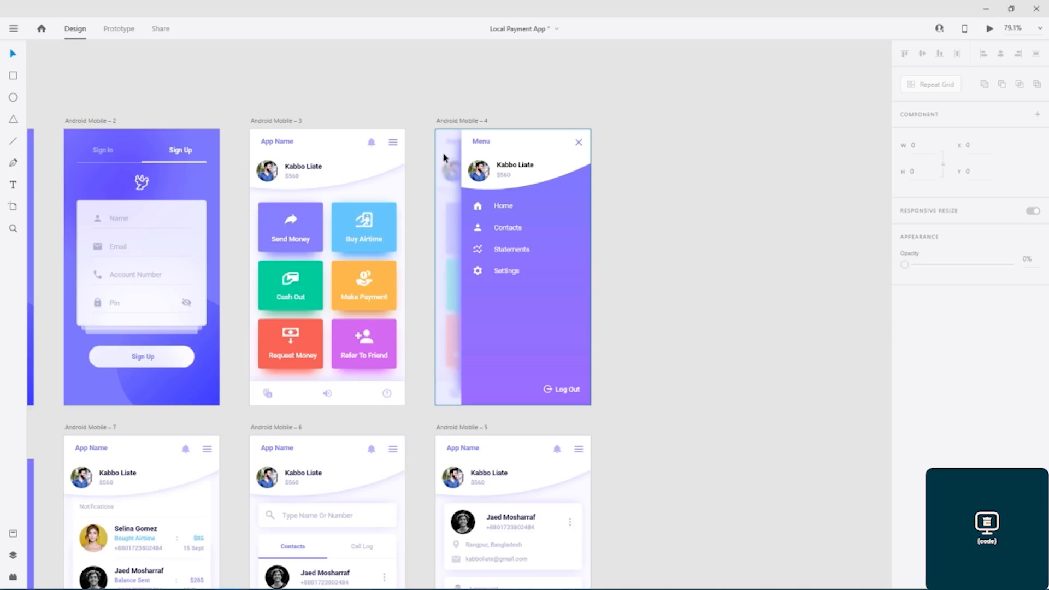
drag(416, 417, 541, 198)
drag(543, 354, 712, 155)
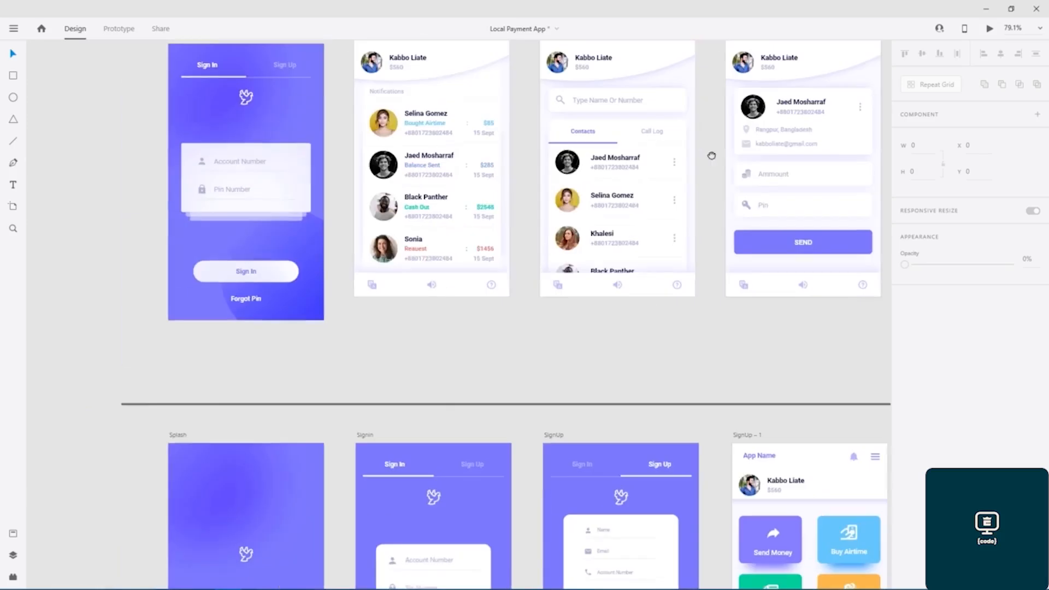
Step: Inspect the rebuilt SignIn and SignUp artboards up close
drag(520, 366, 377, 149)
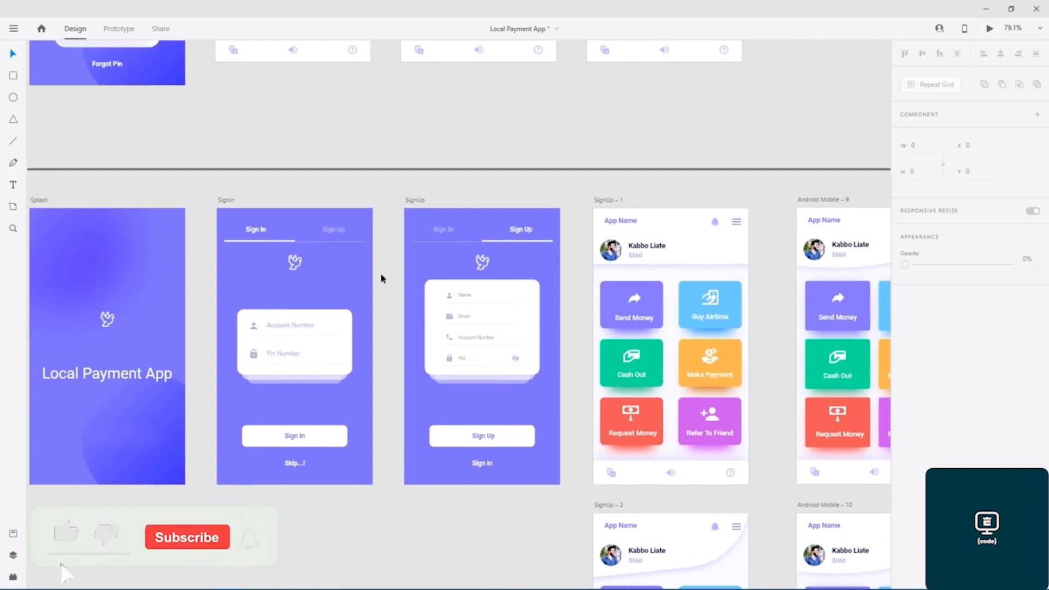
scroll(320, 315, up, 3)
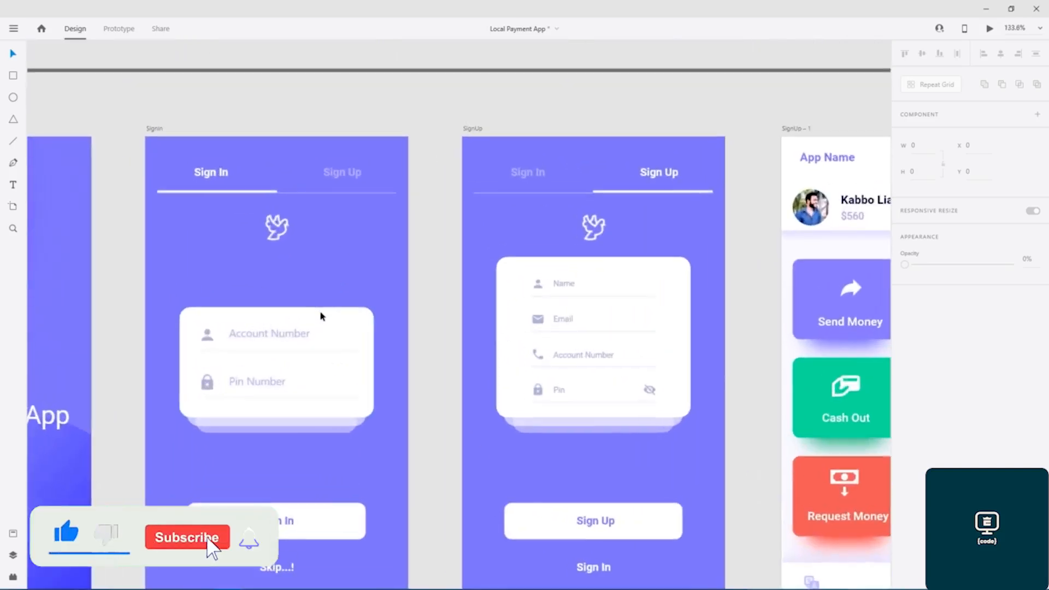
drag(365, 378, 398, 306)
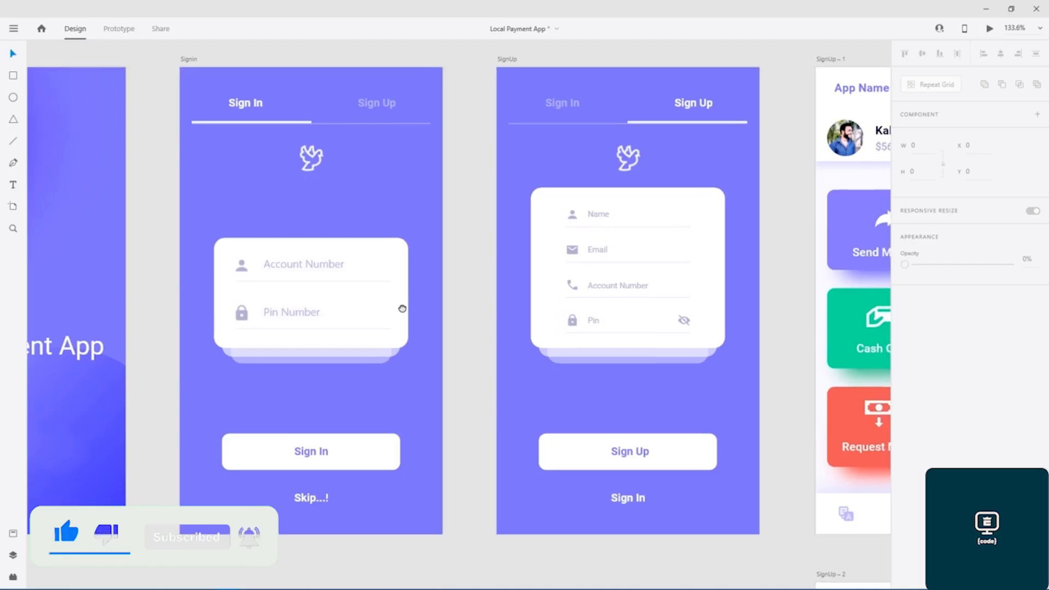